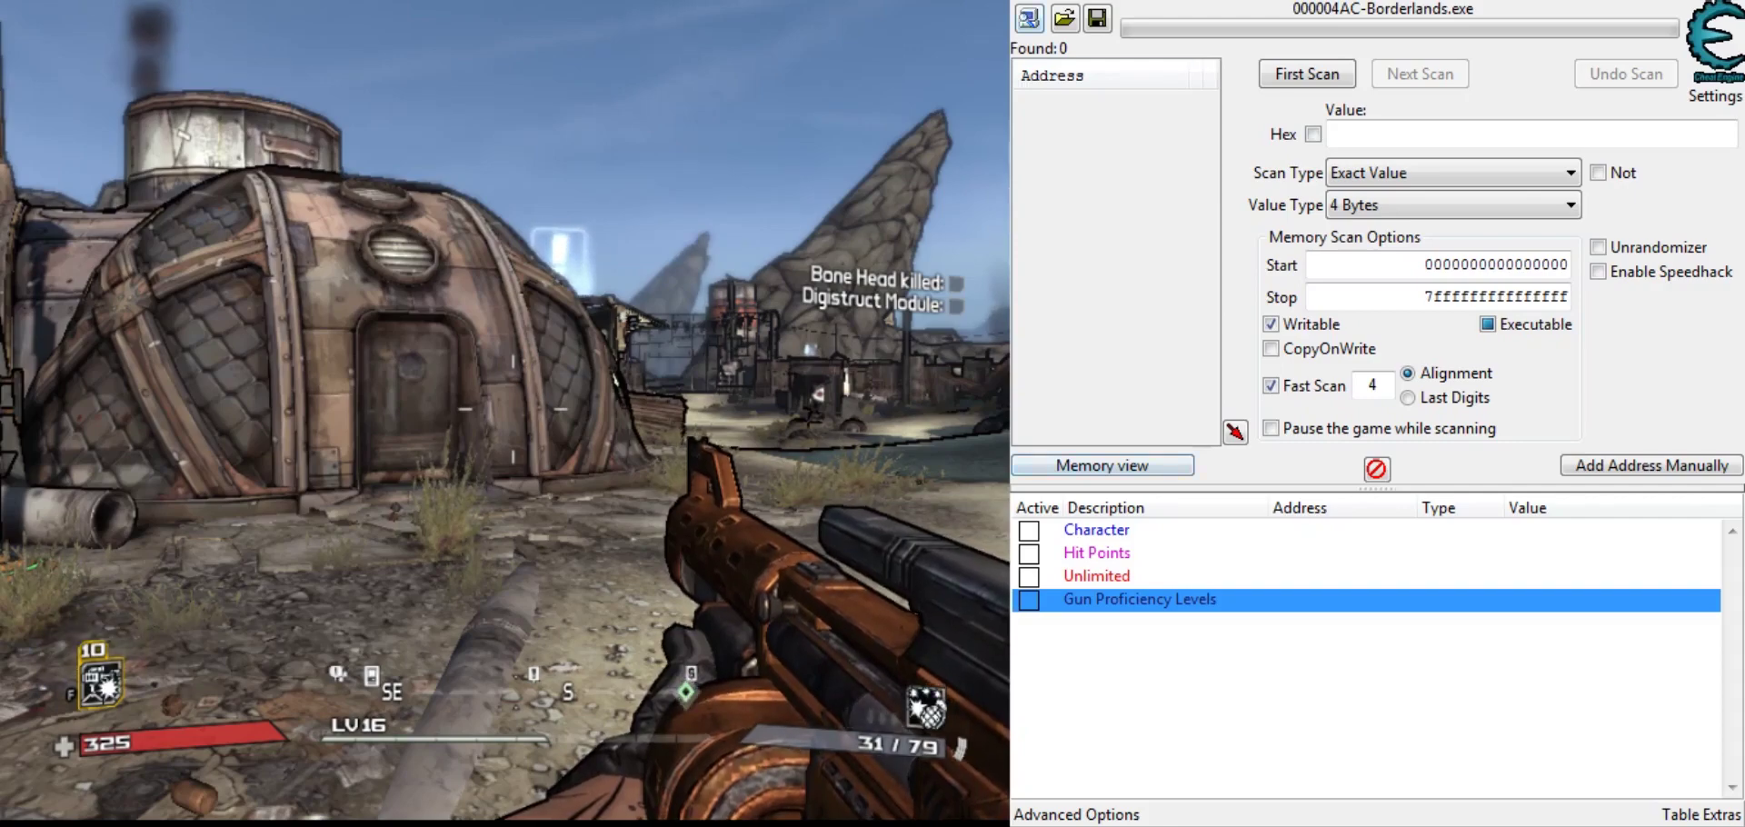
# Step: Expand the Character group in the cheat table and go through its XP, backpack, FOV, level and skill point entries
pyautogui.click(1155, 712)
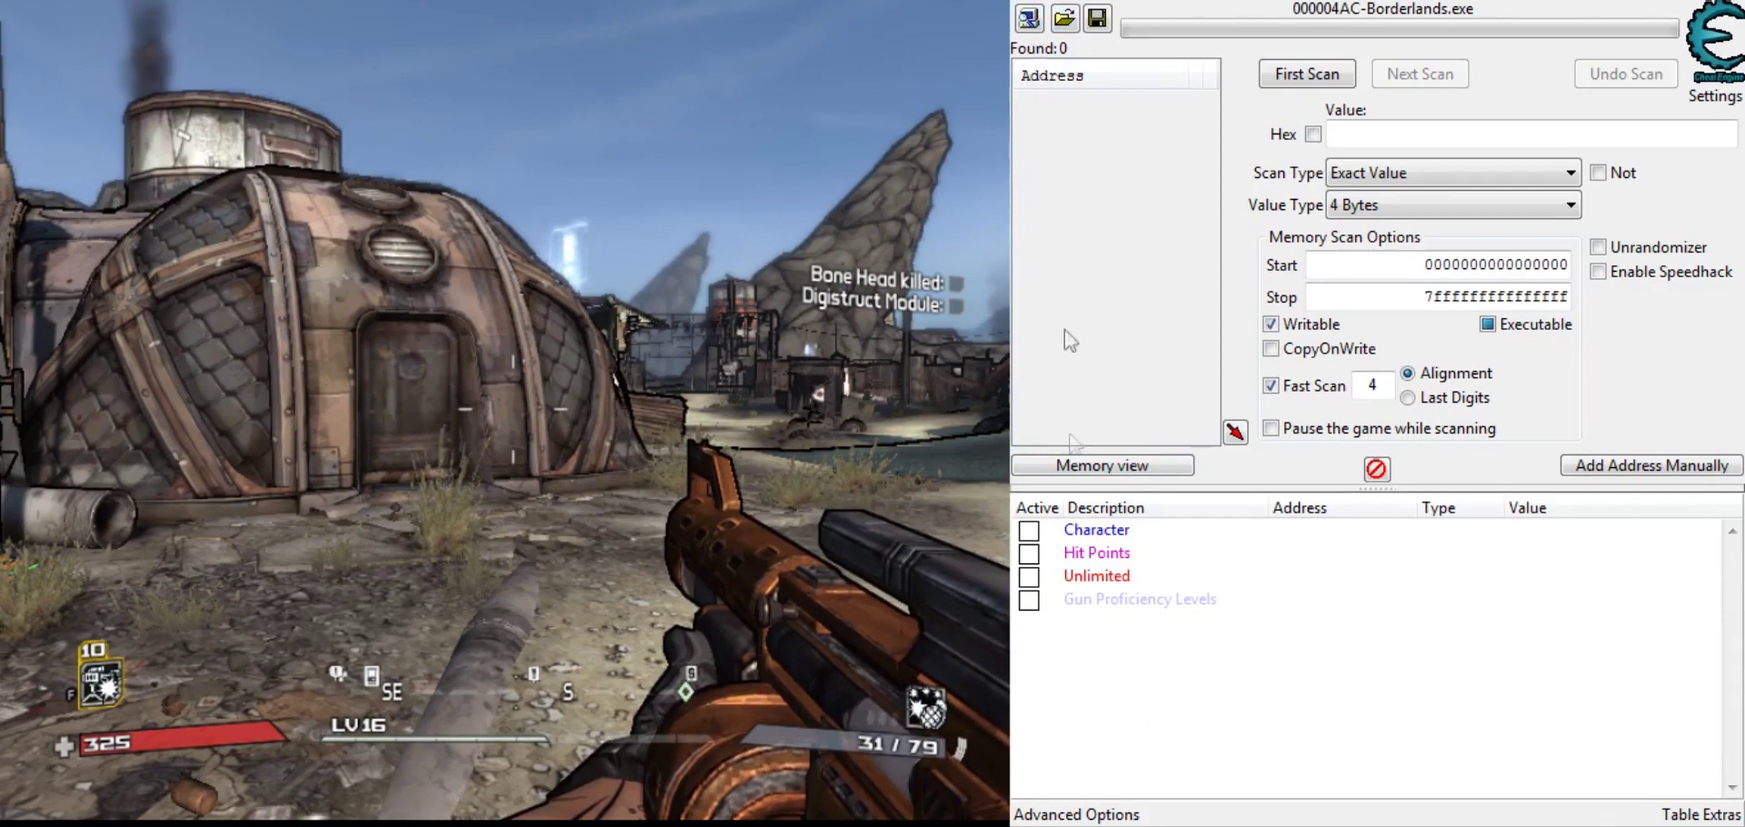
pyautogui.click(1031, 530)
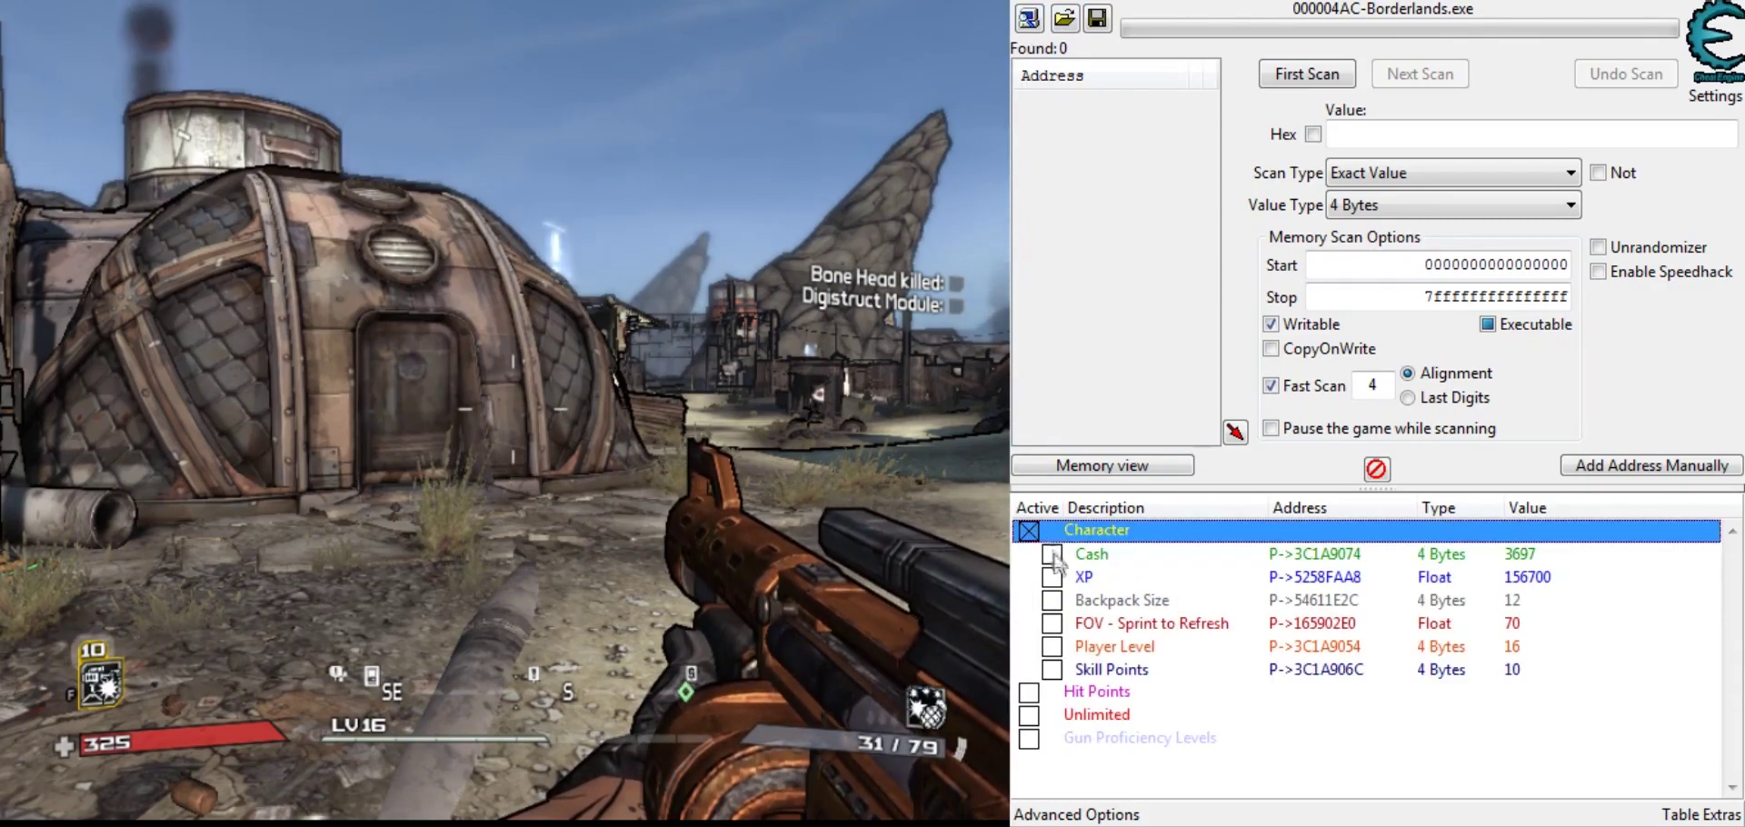
pyautogui.click(1525, 577)
pyautogui.click(1520, 600)
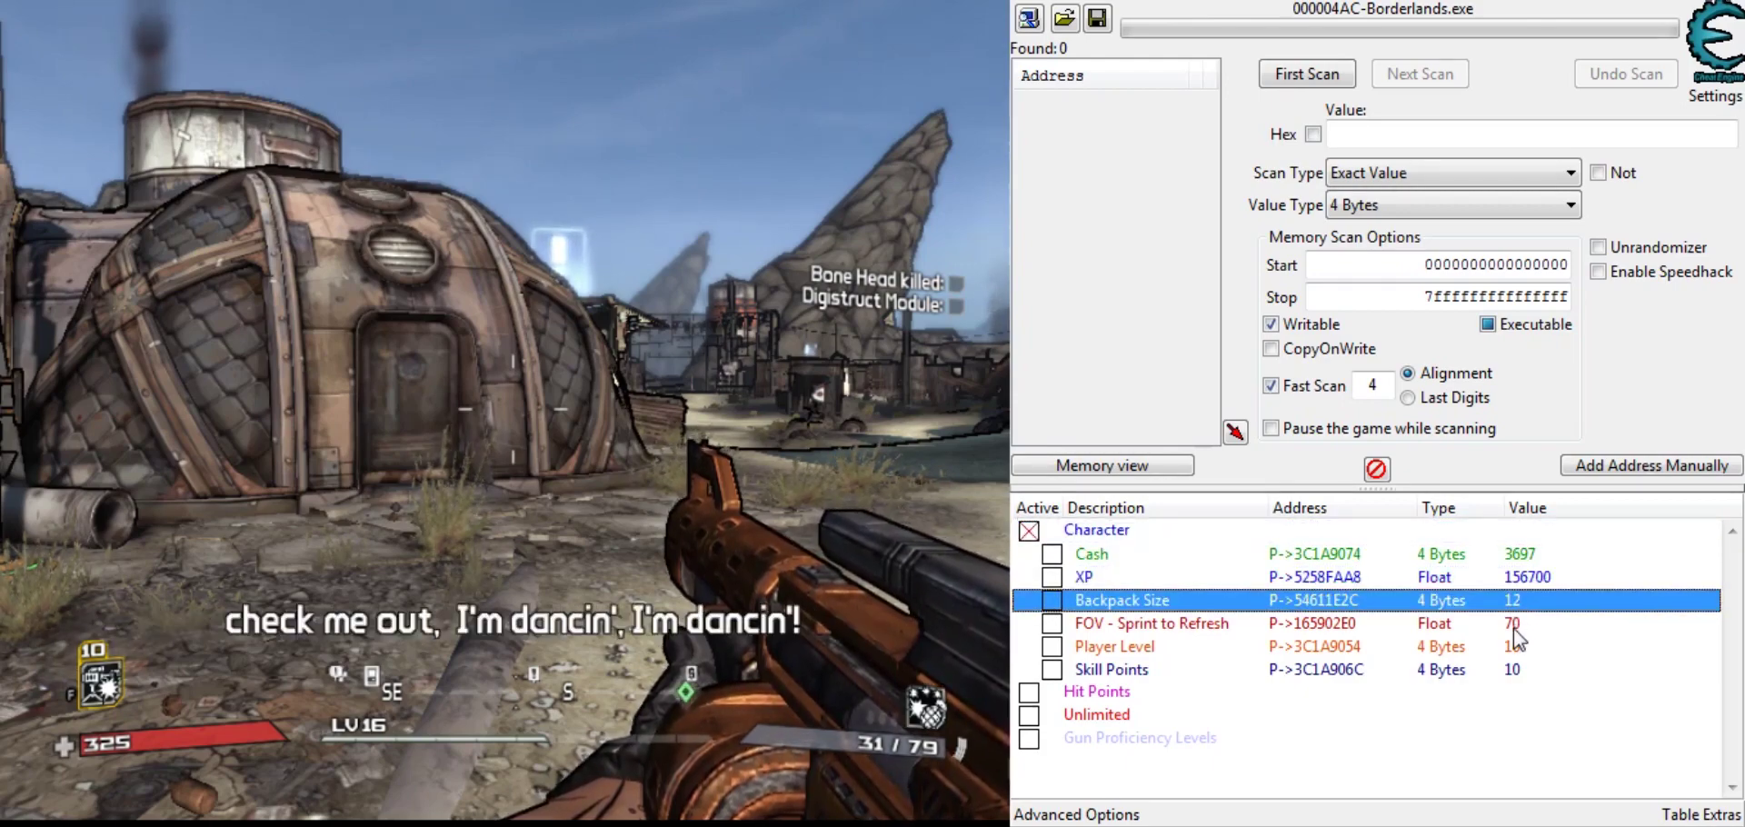
pyautogui.click(1514, 627)
pyautogui.click(1514, 651)
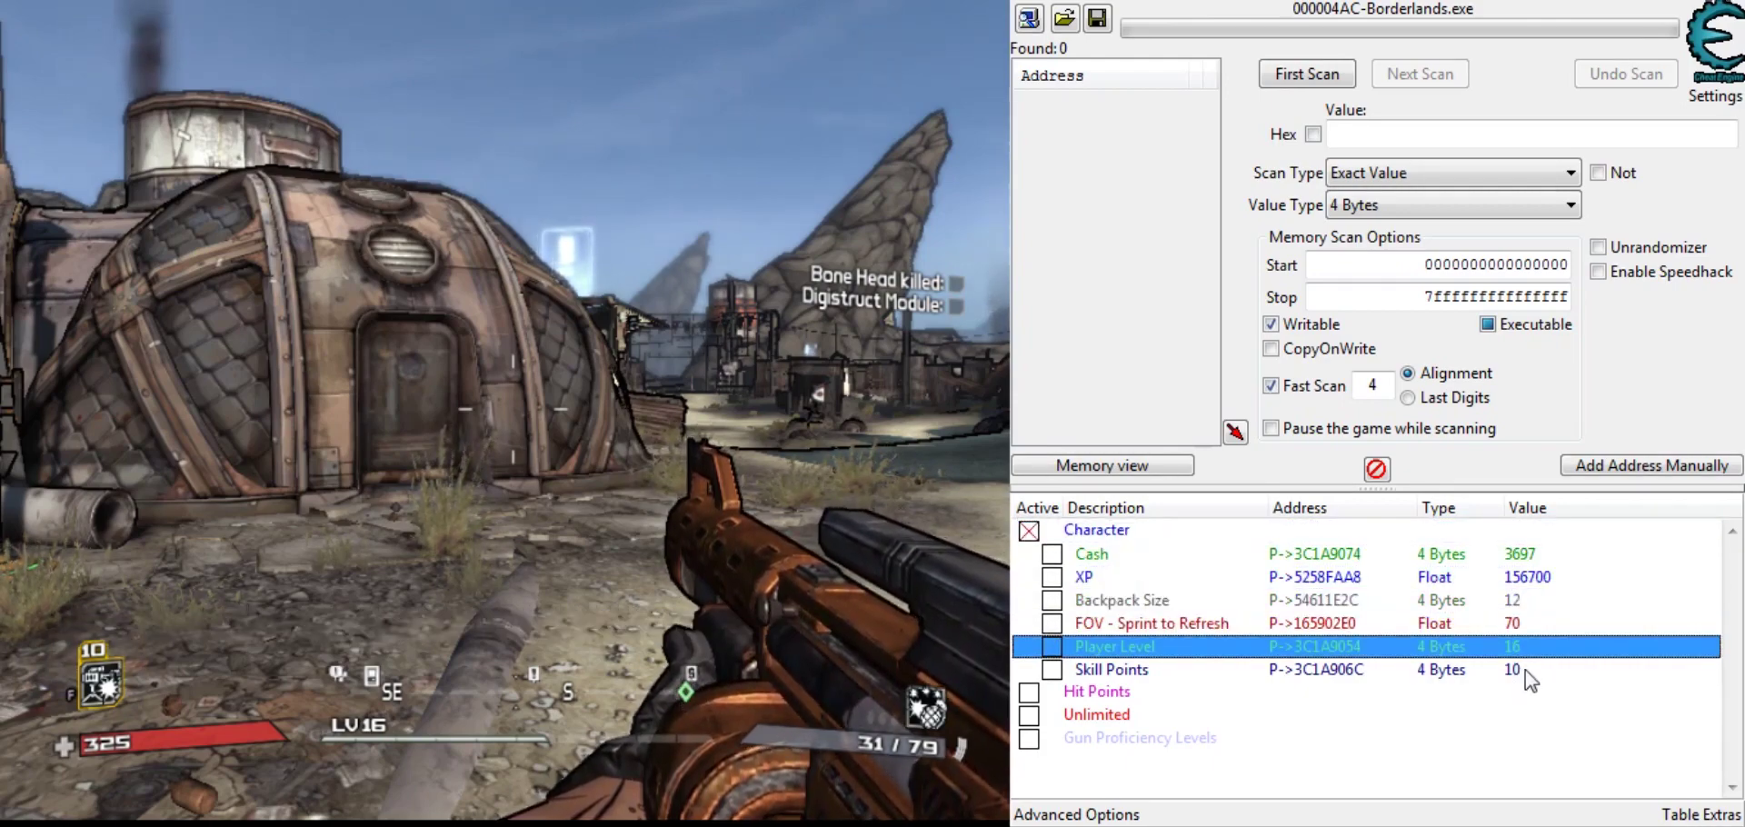
pyautogui.click(1520, 673)
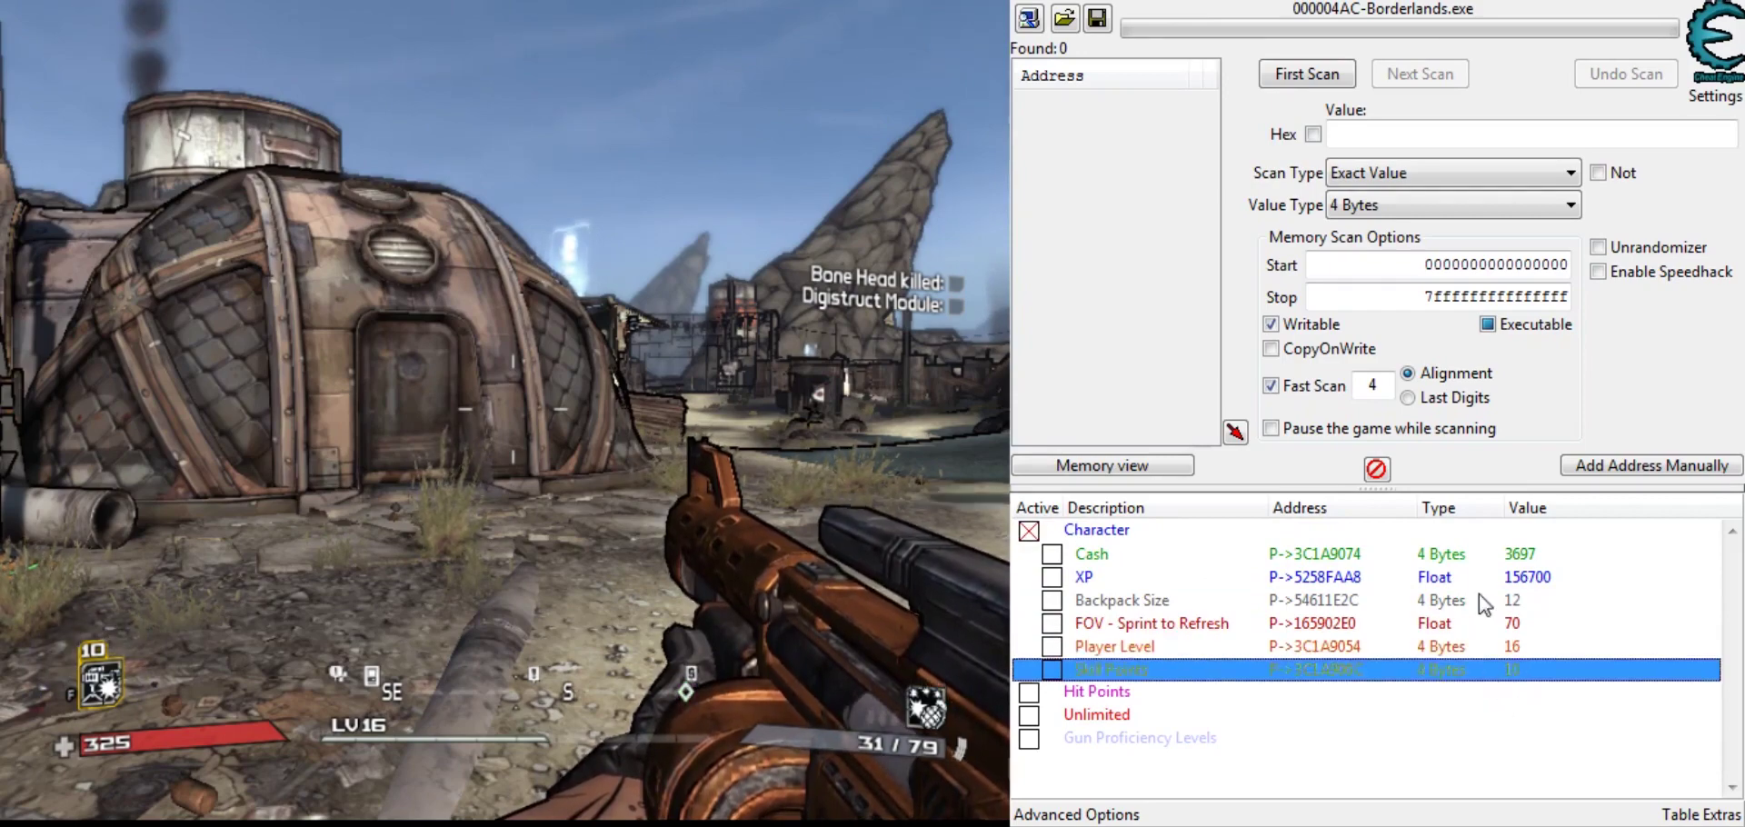
# Step: Set the character's Cash to 999 and XP to 10000000
pyautogui.click(1532, 557)
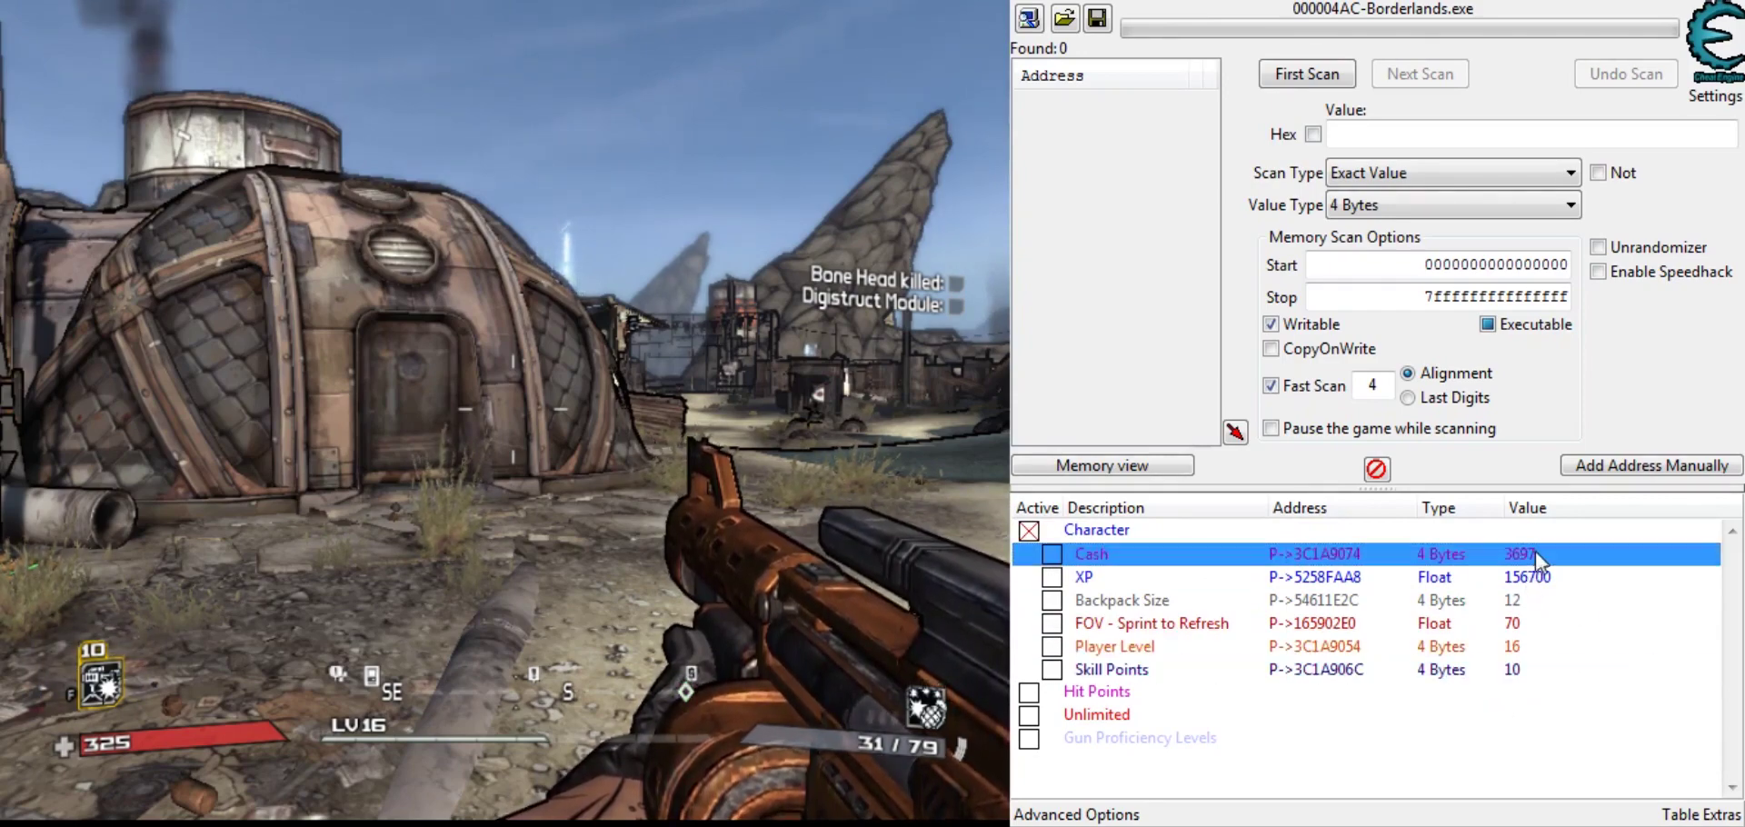
pyautogui.write('999')
pyautogui.press('Return')
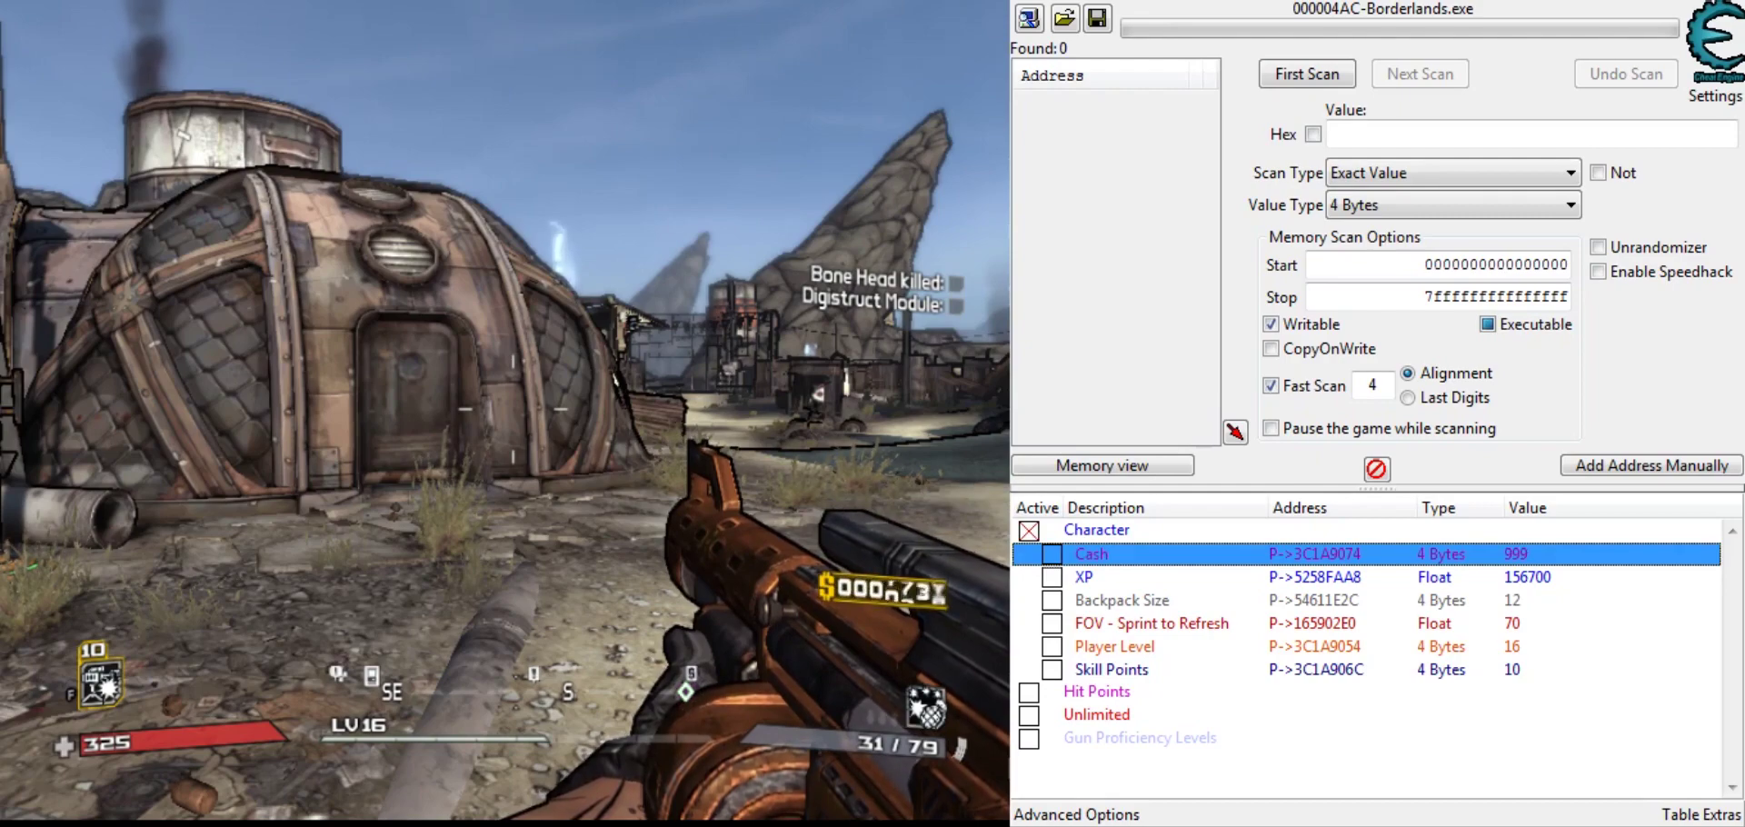
pyautogui.click(1548, 578)
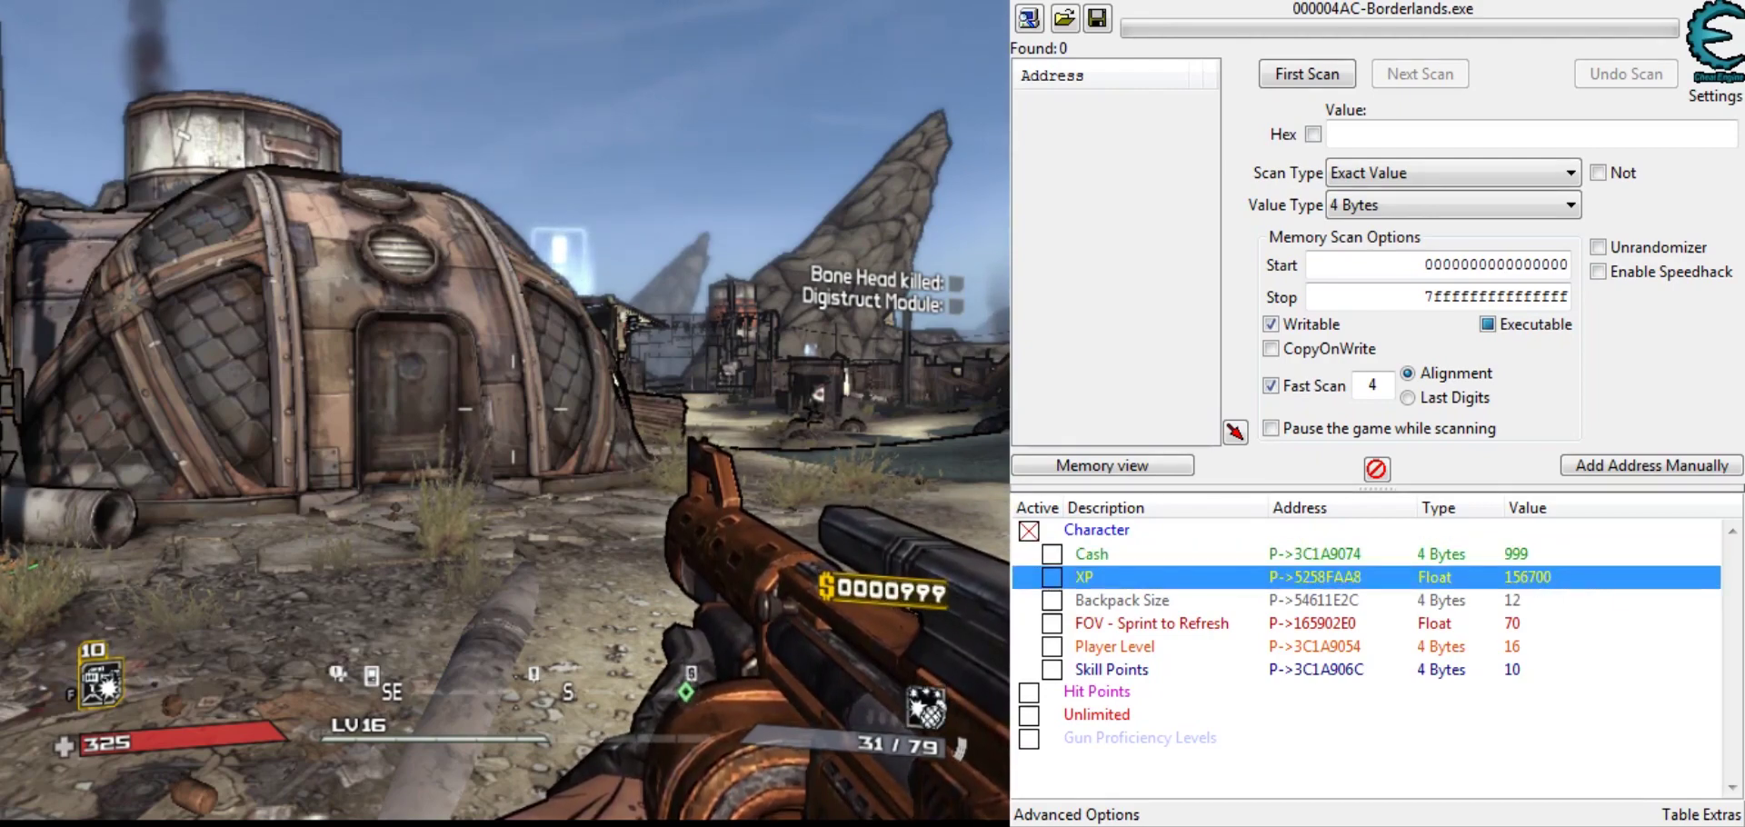
pyautogui.press('Return')
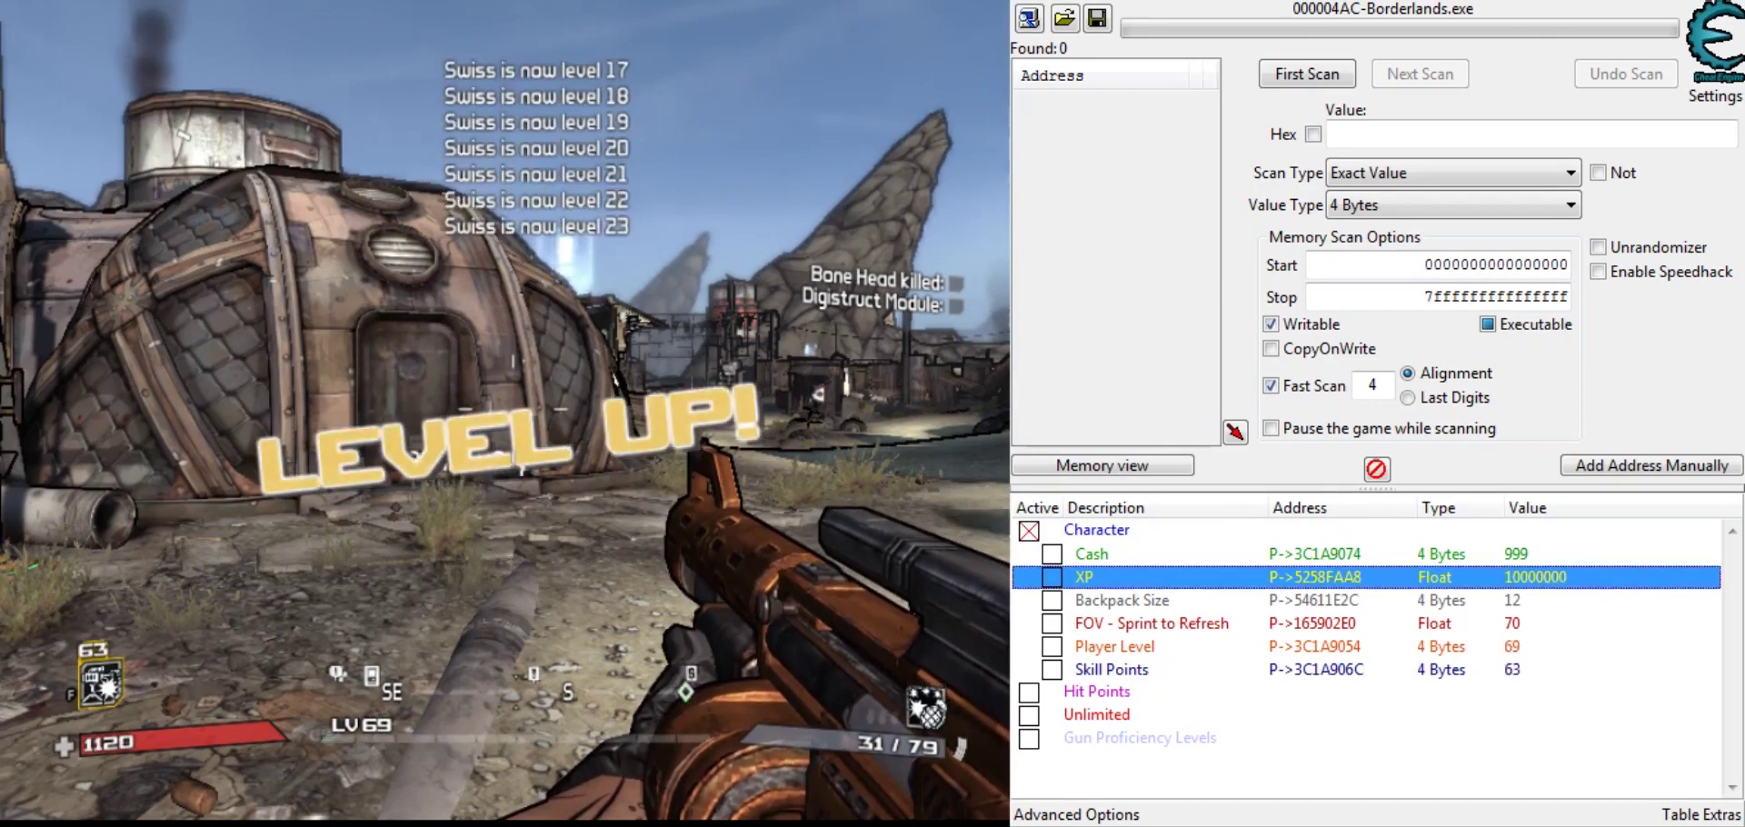
# Step: Set the Backpack Size to 100 and check the slots in the game's inventory
pyautogui.click(1465, 599)
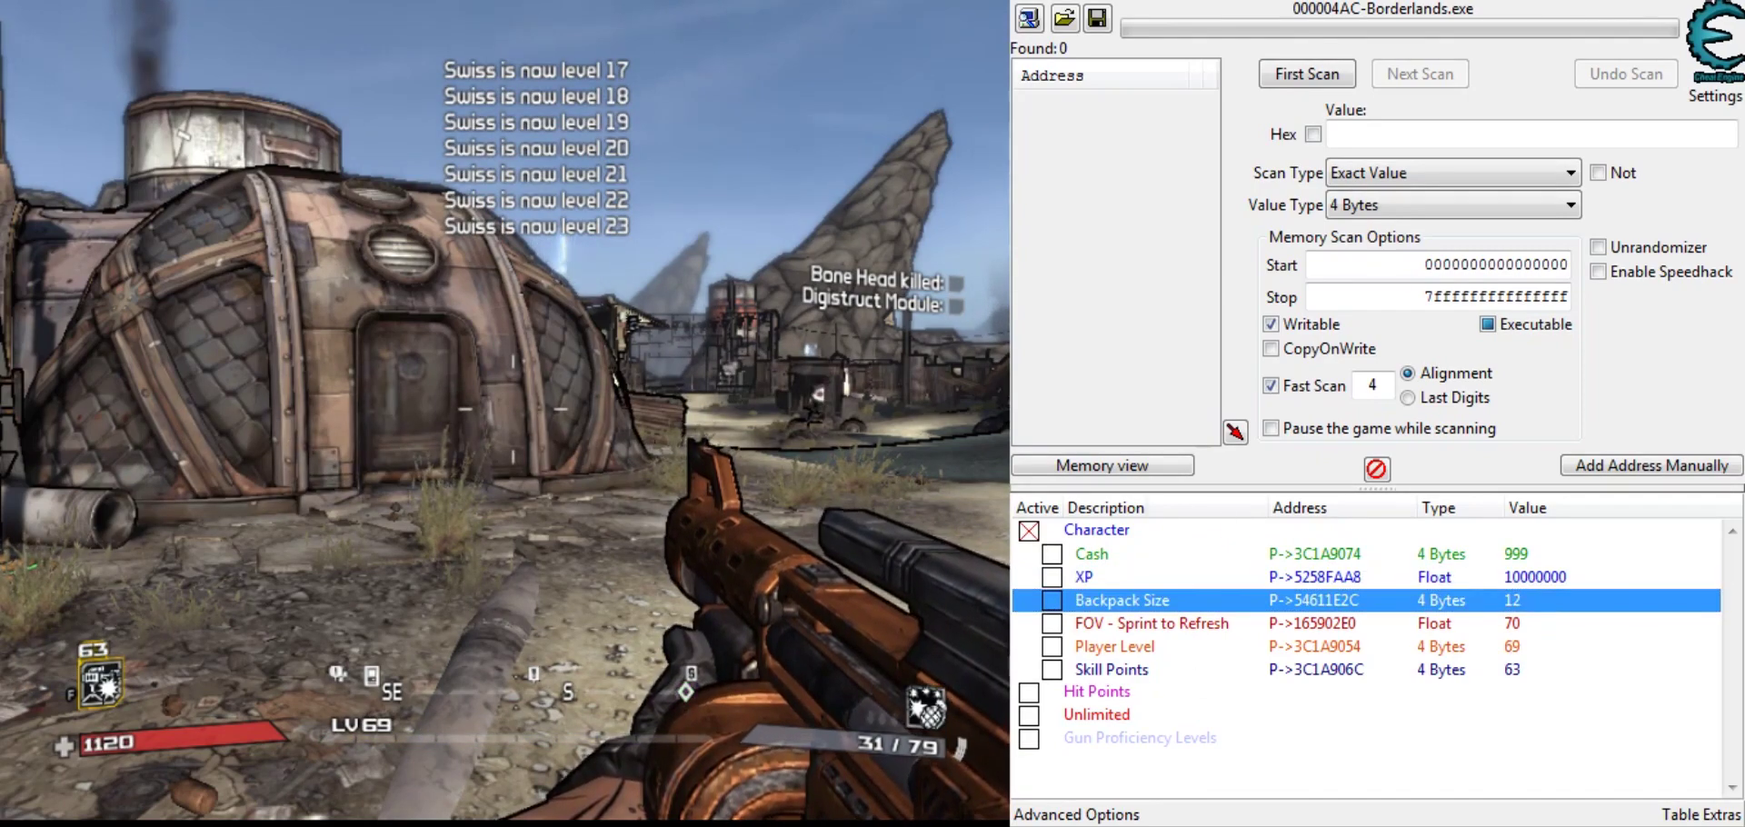
pyautogui.click(513, 411)
pyautogui.press('Tab')
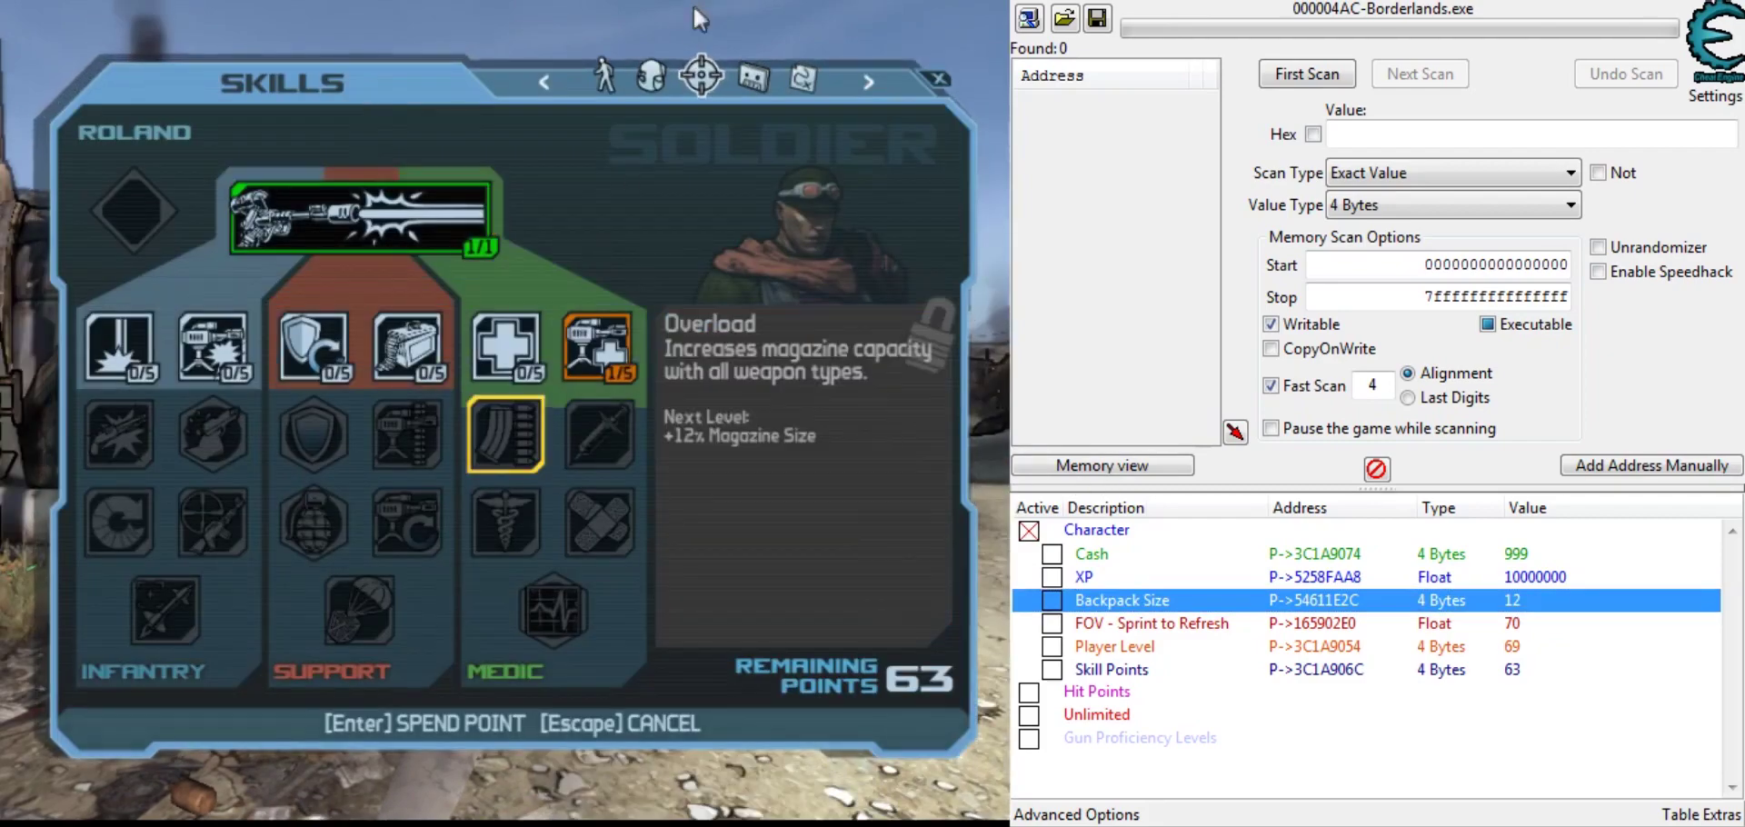
pyautogui.click(661, 75)
pyautogui.doubleClick(1534, 600)
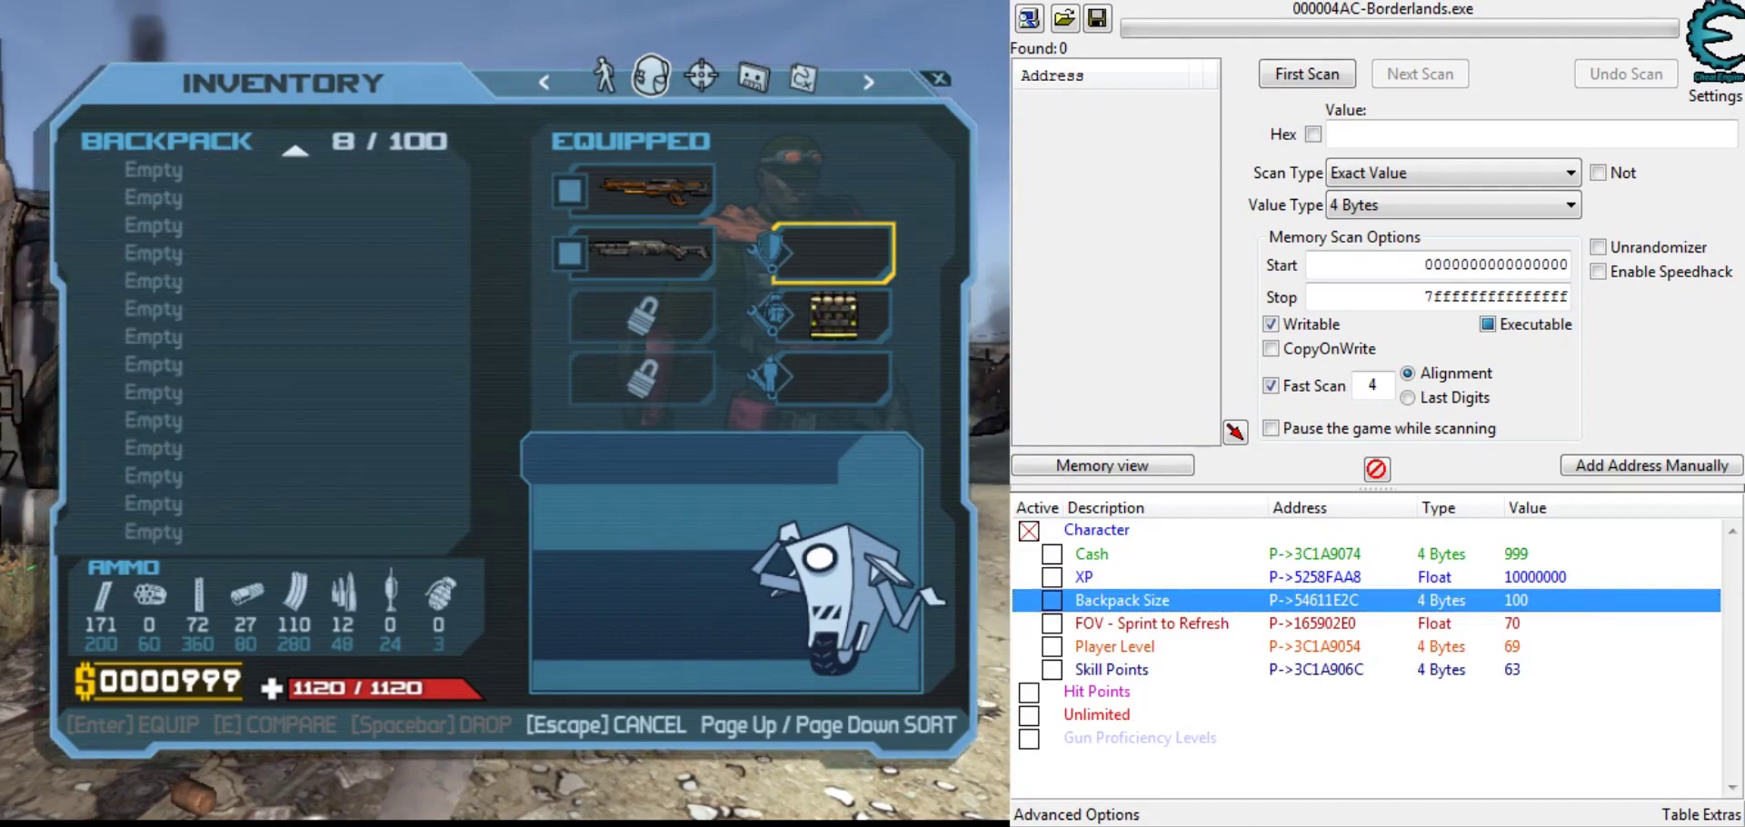
pyautogui.press('Escape')
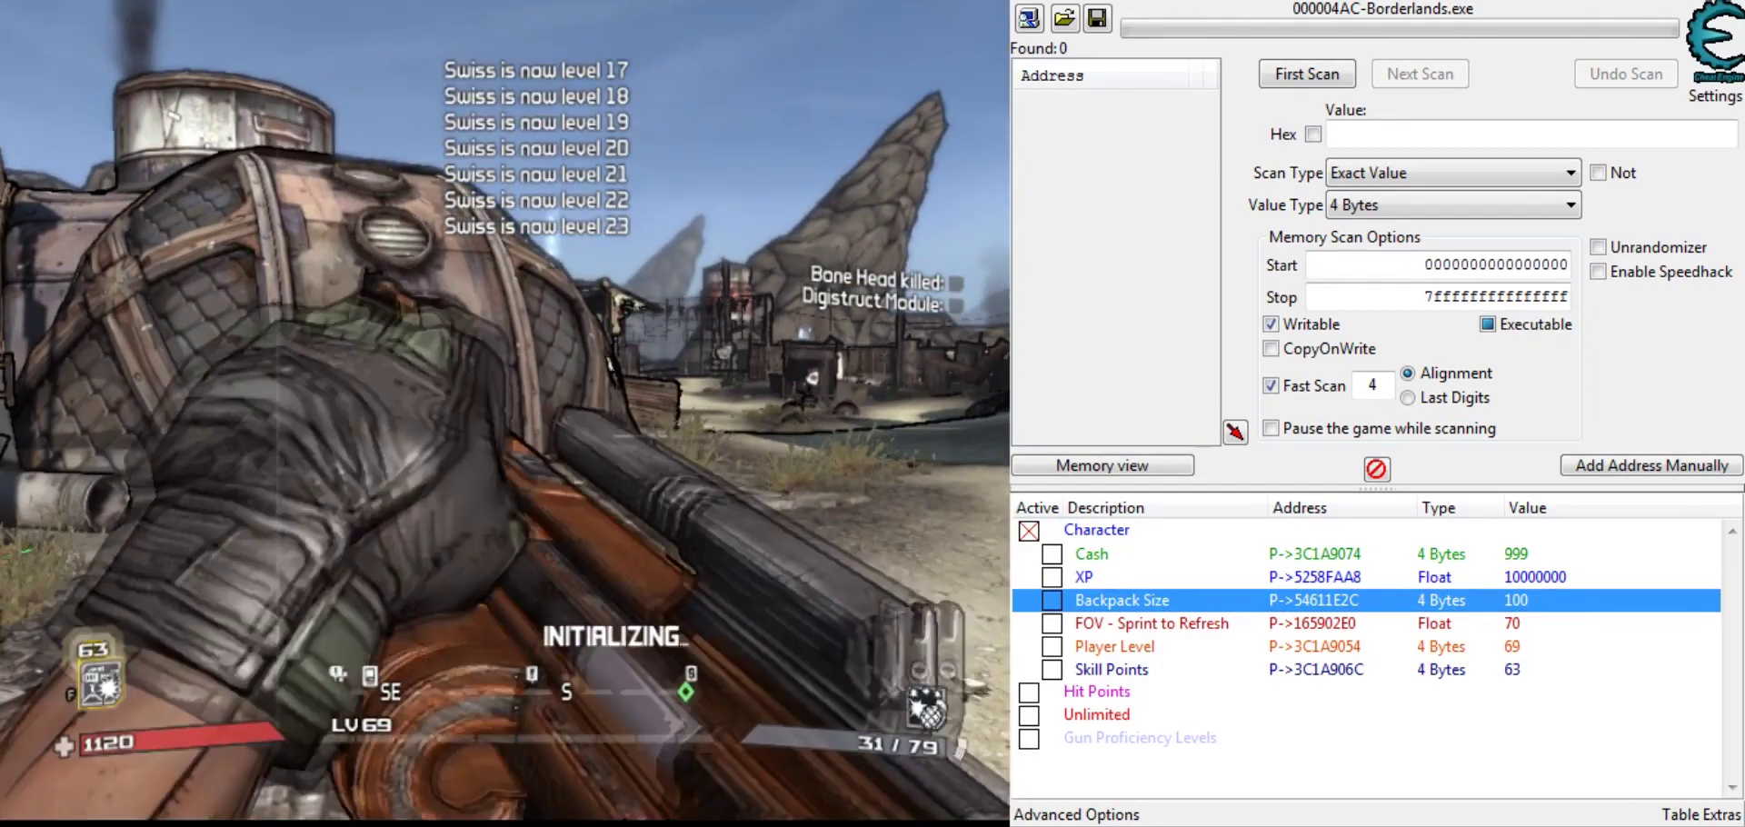
# Step: Set the FOV entry to 110 and sprint in the game to refresh the view
pyautogui.click(1558, 625)
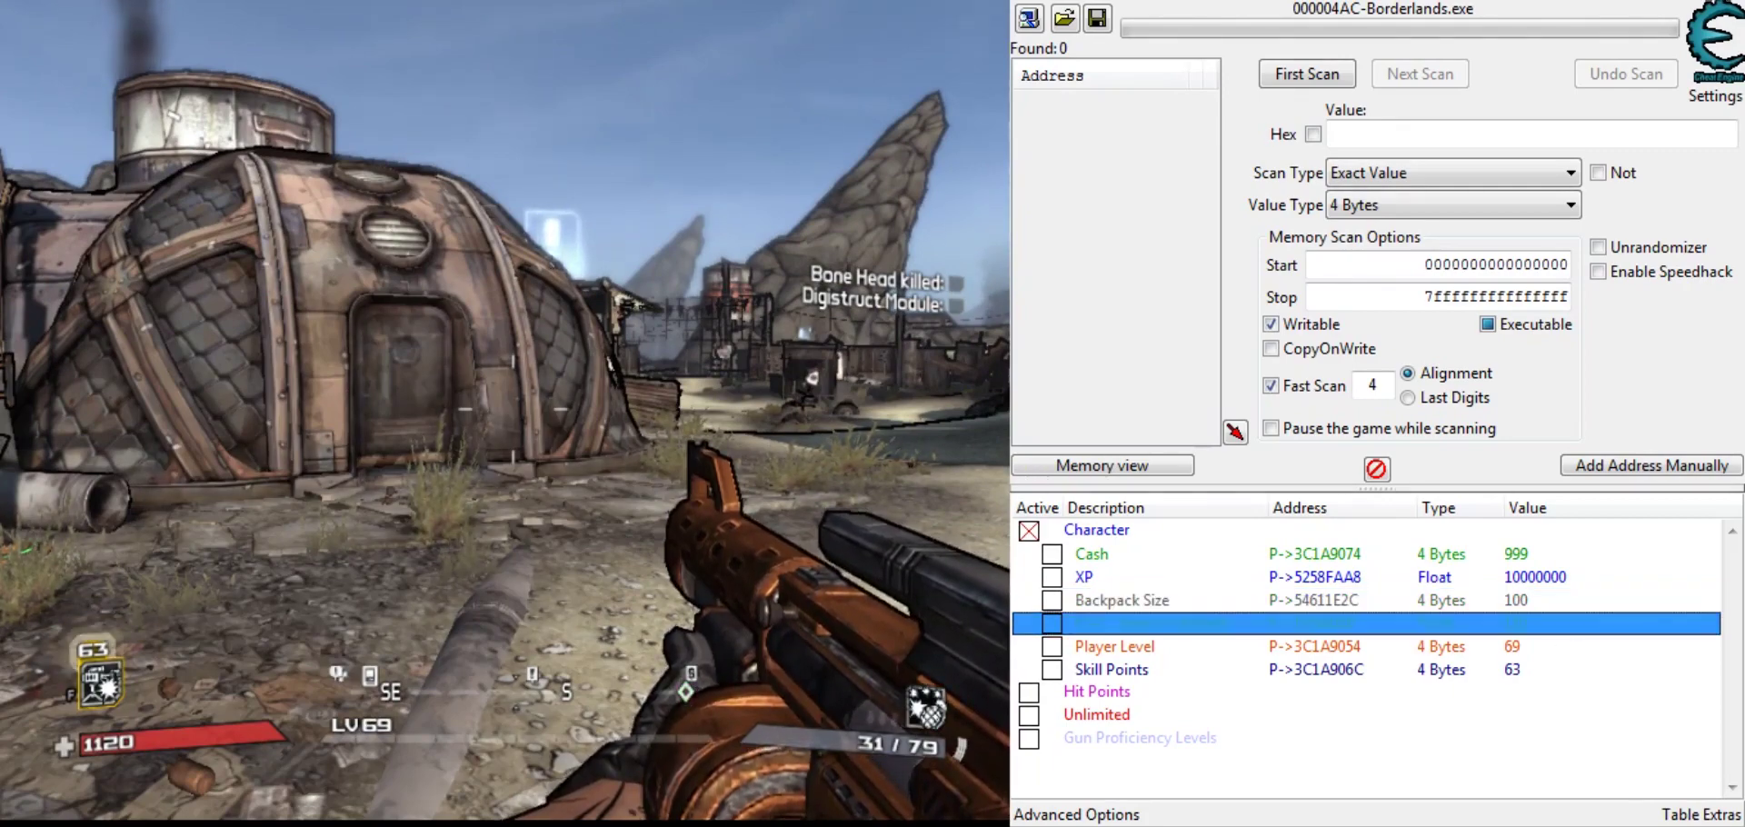
pyautogui.press('Return')
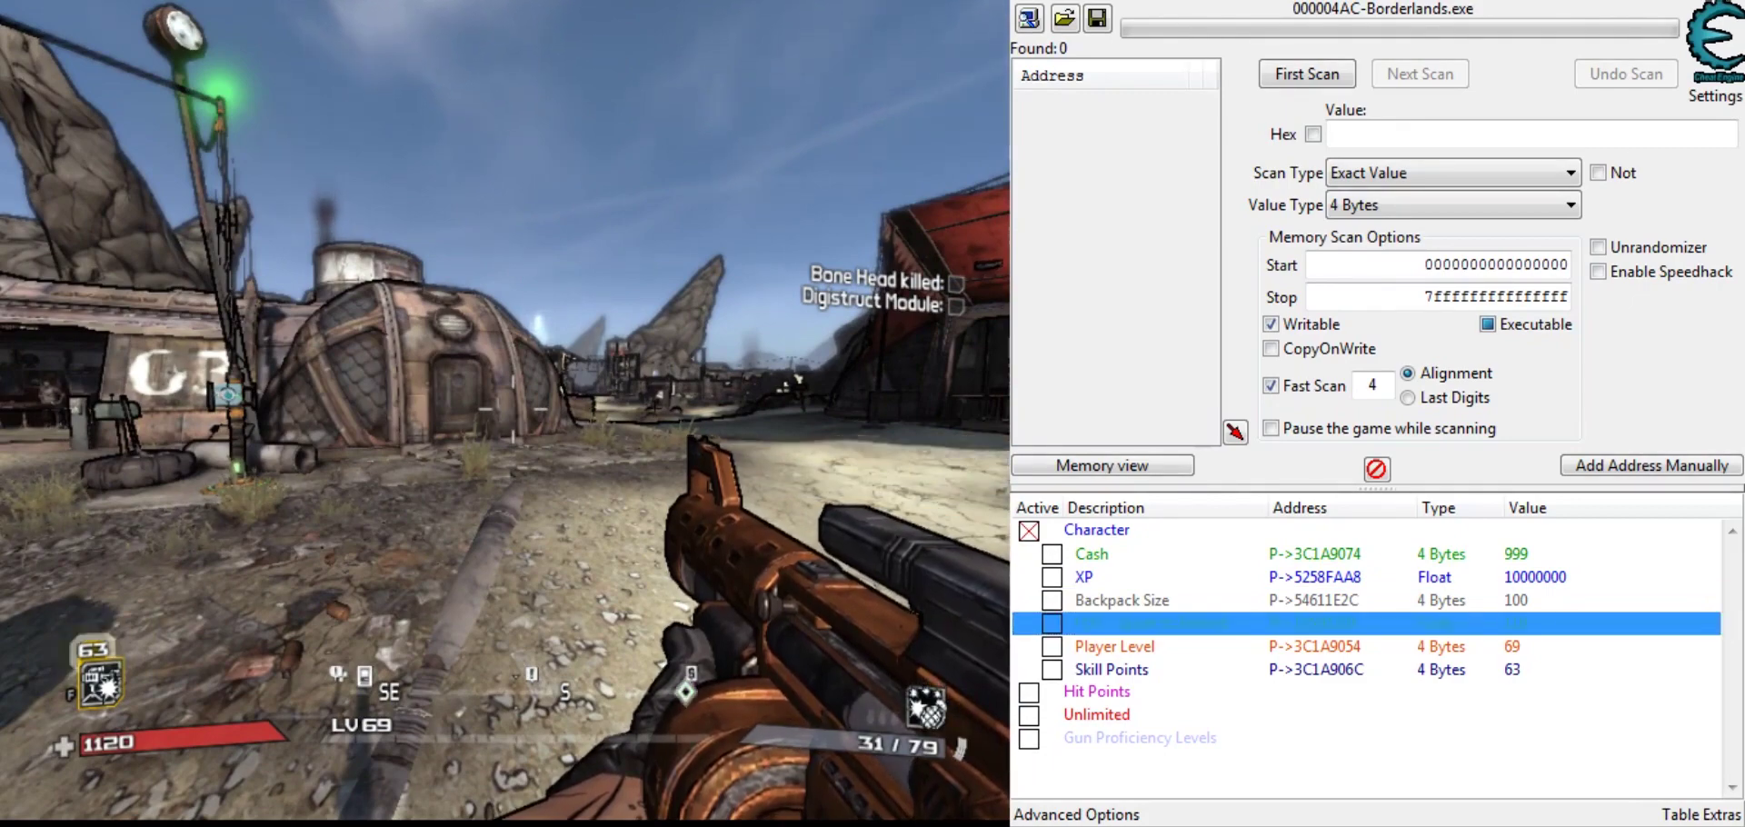
# Step: Lower the character's XP to 1 and the Player Level to 1
pyautogui.click(1528, 647)
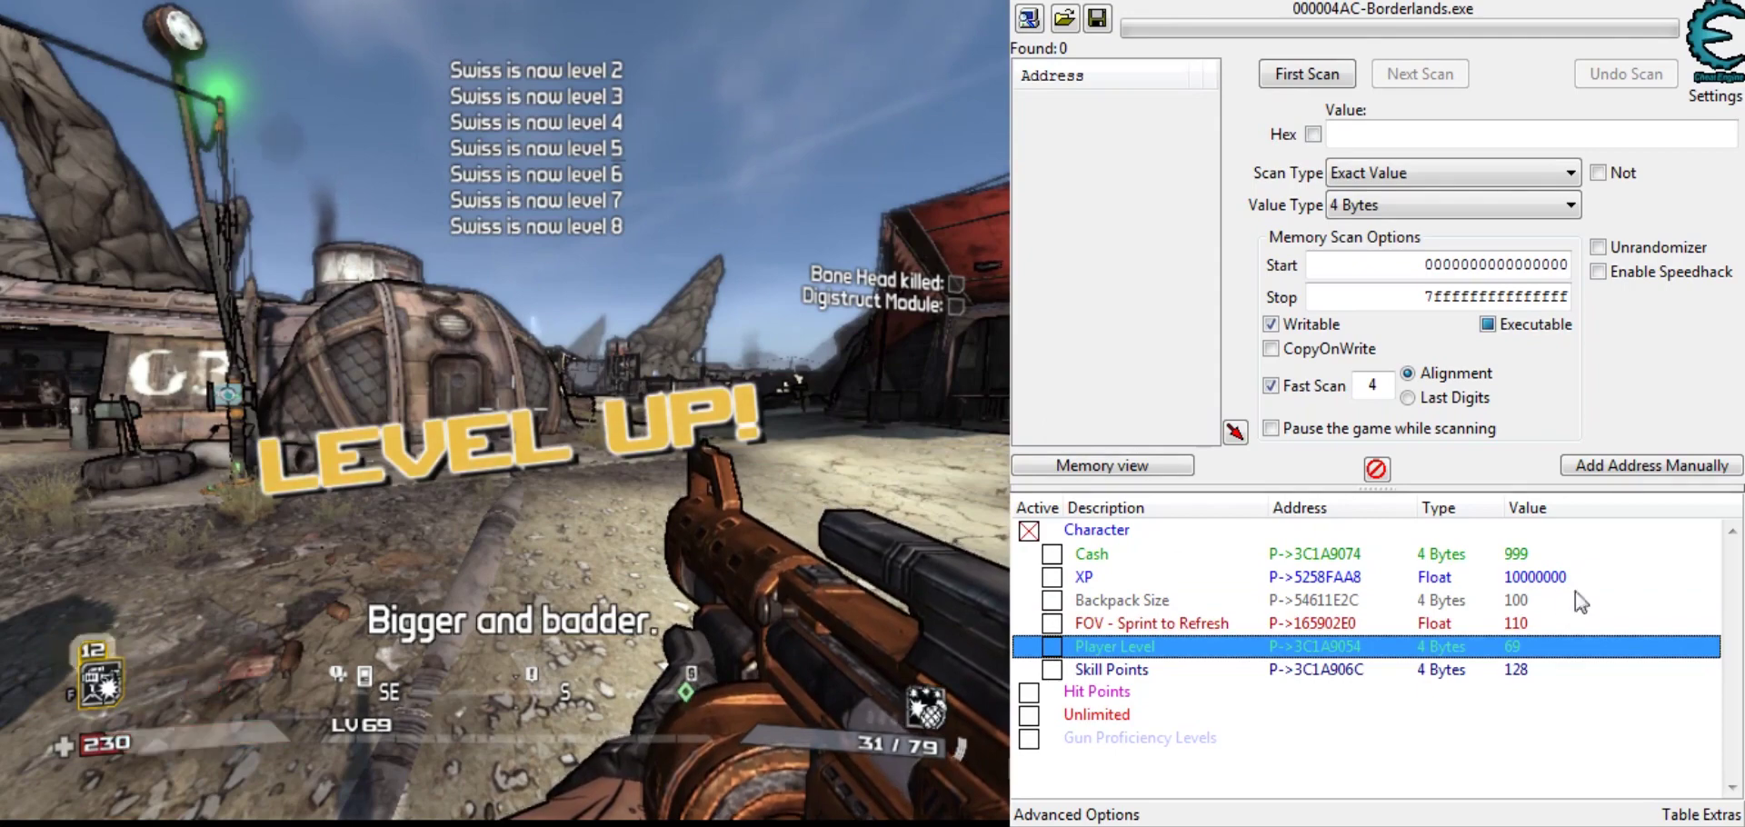
pyautogui.doubleClick(1547, 578)
pyautogui.write('1')
pyautogui.press('Return')
pyautogui.click(1545, 647)
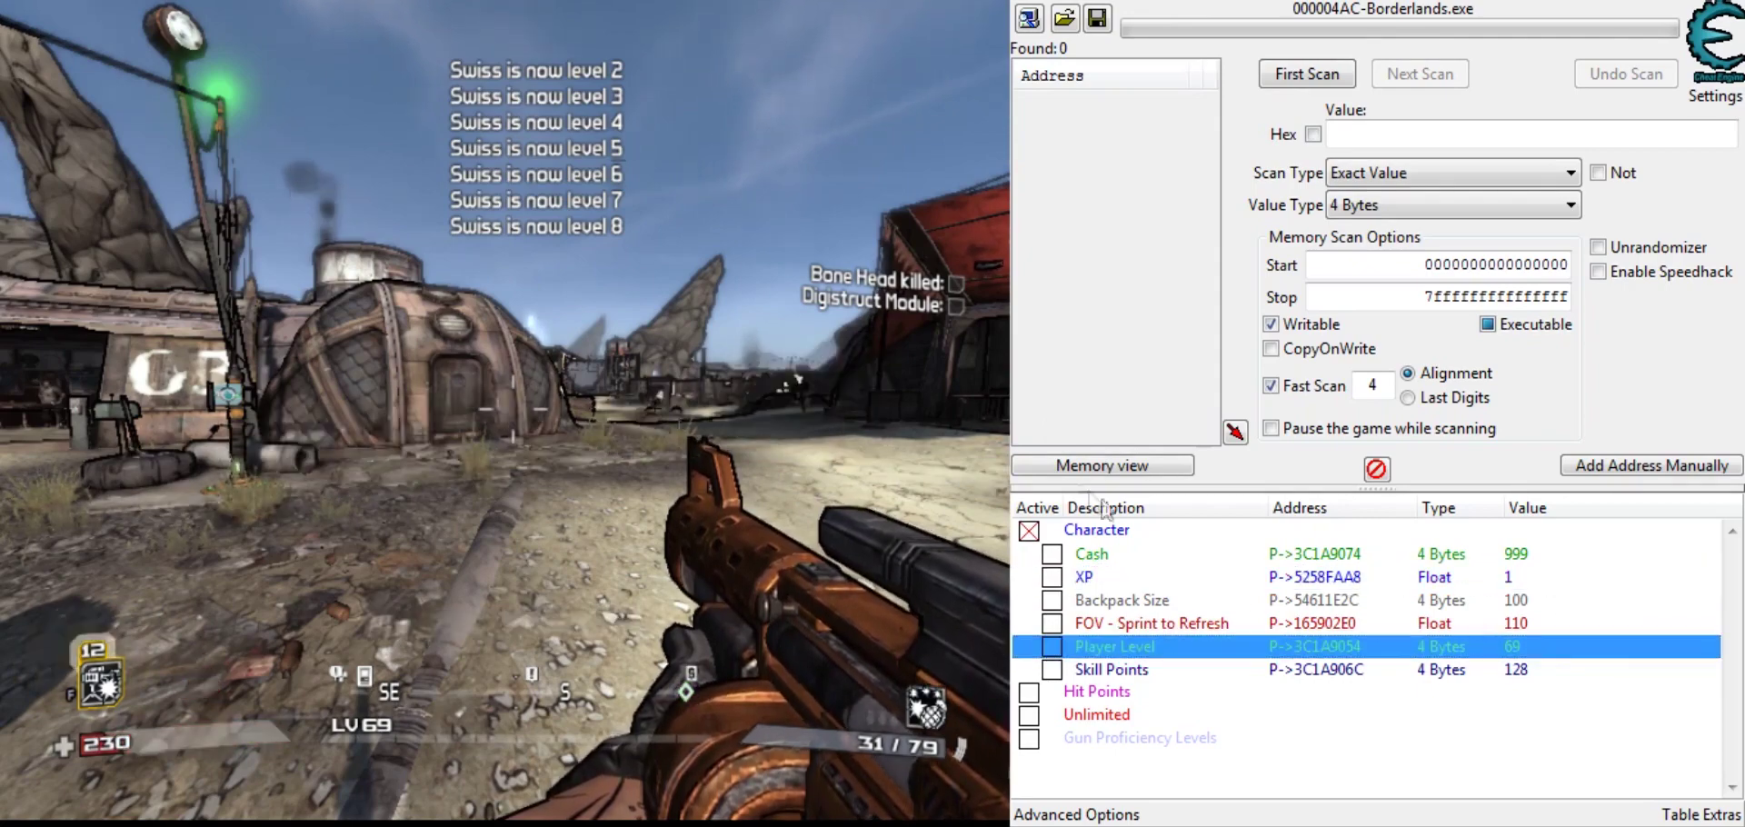
pyautogui.hotkey('shift', 'w')
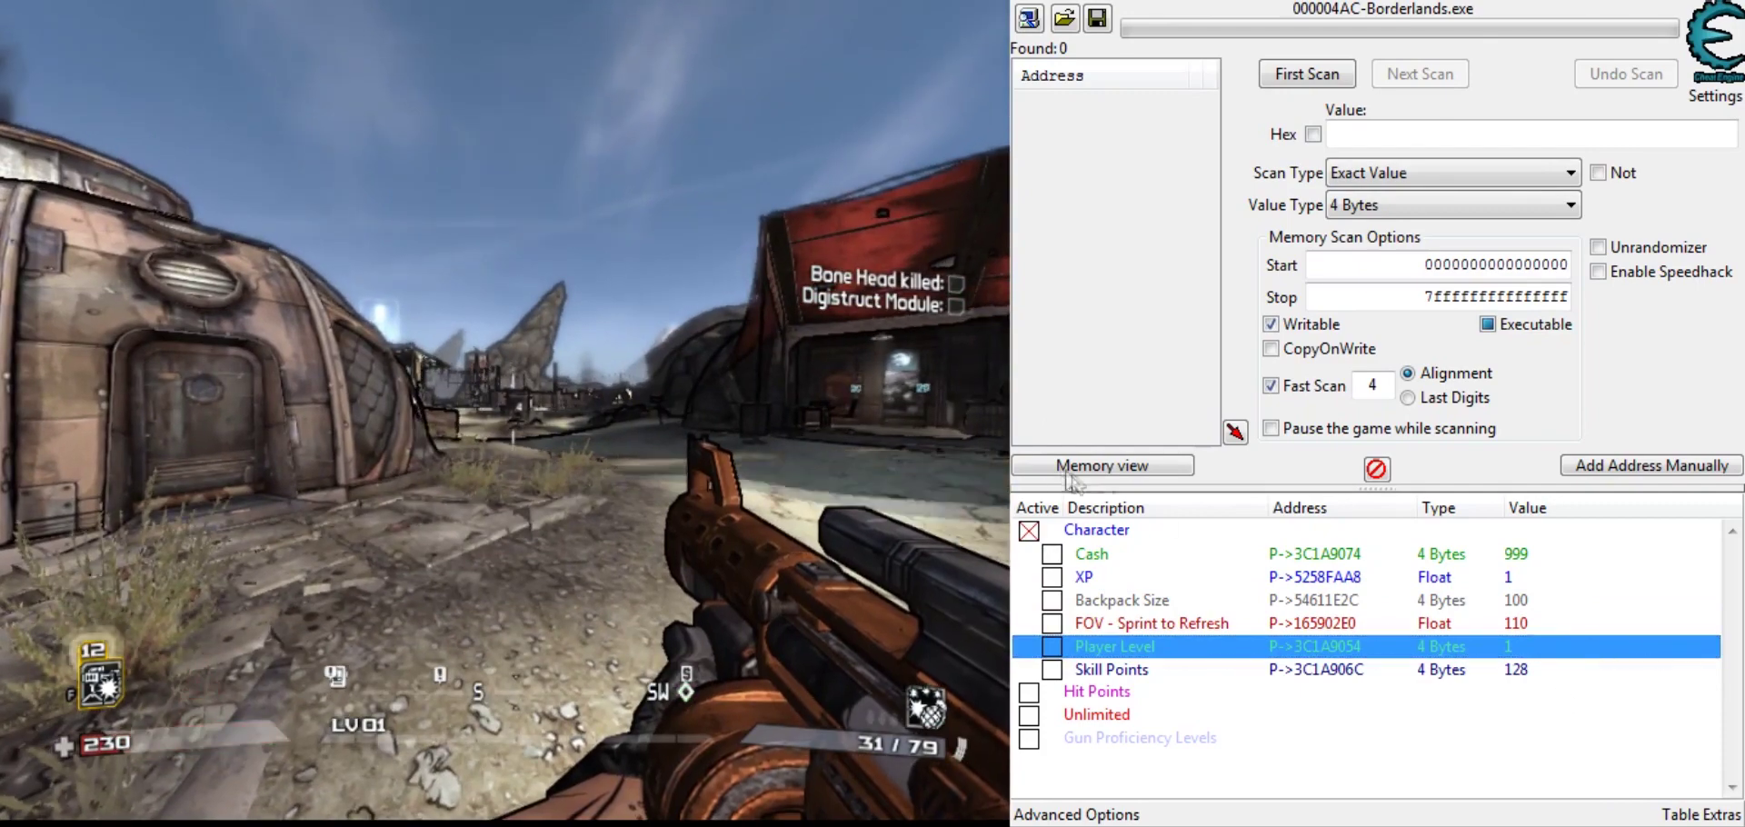
# Step: Set the Player Level to 10000 and look through the backpack in the game's inventory
pyautogui.press('Return')
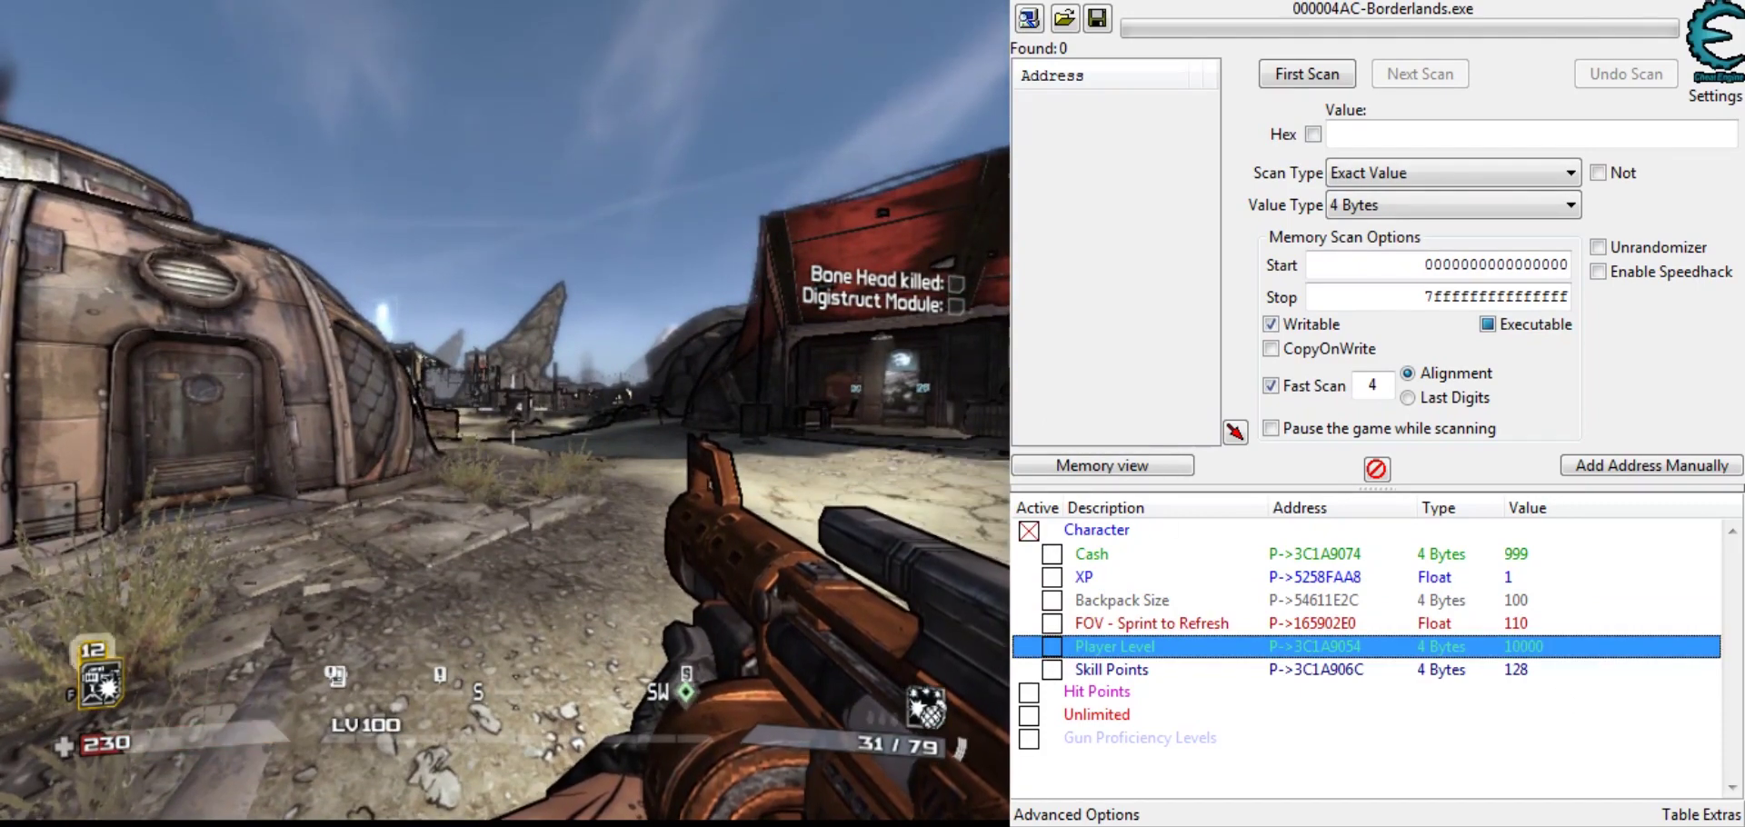
pyautogui.hotkey('alt', 'Tab')
pyautogui.press('i')
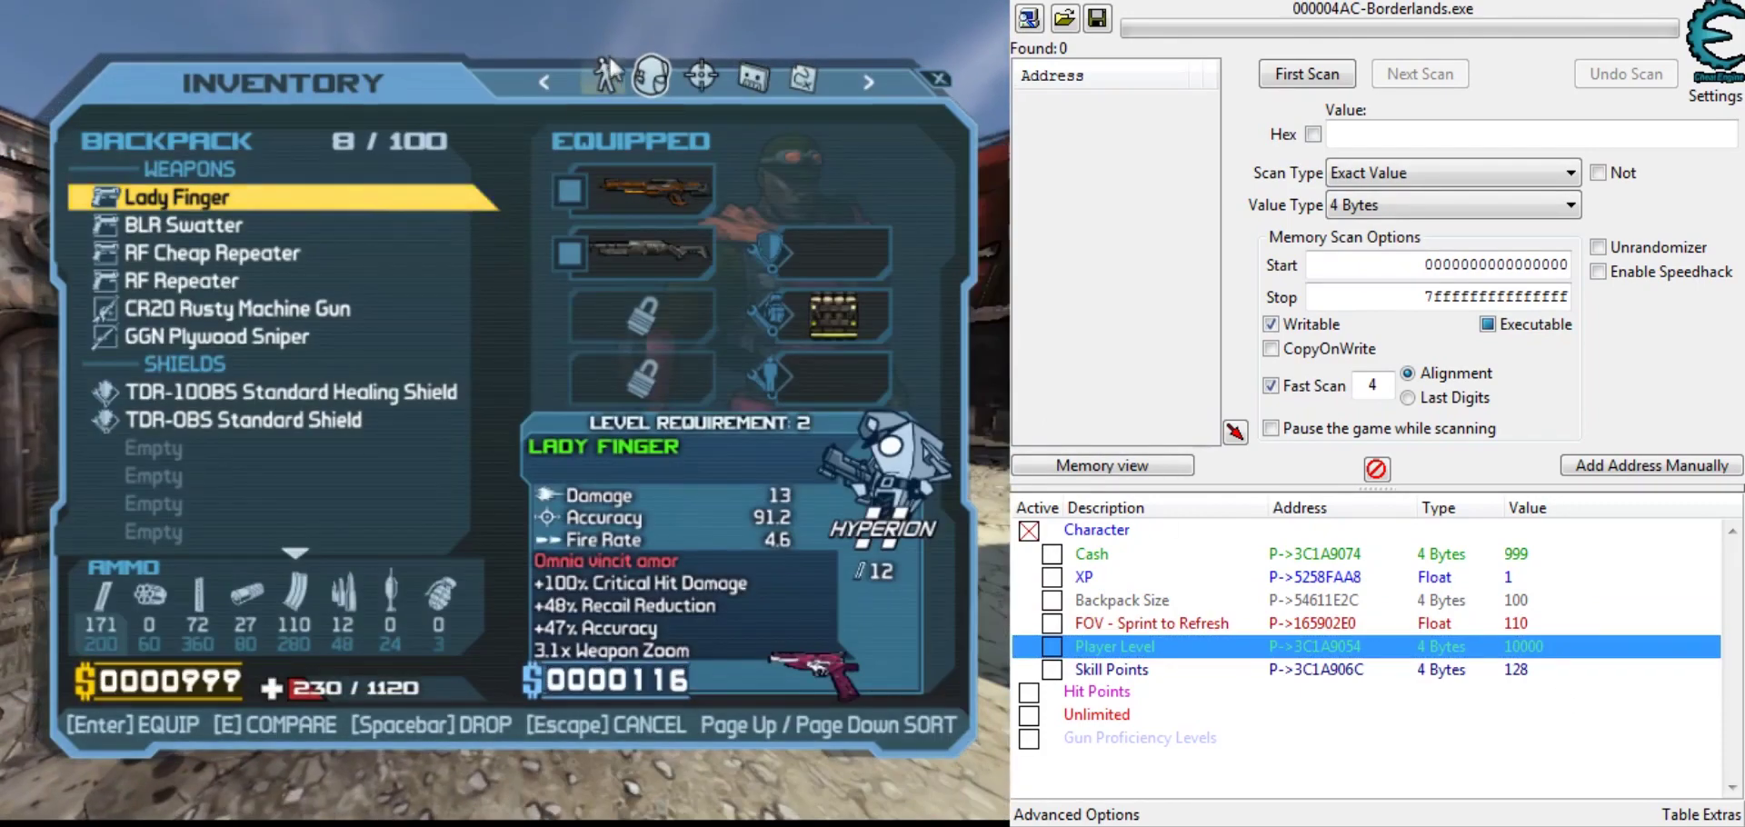
pyautogui.press('c')
pyautogui.press('Escape')
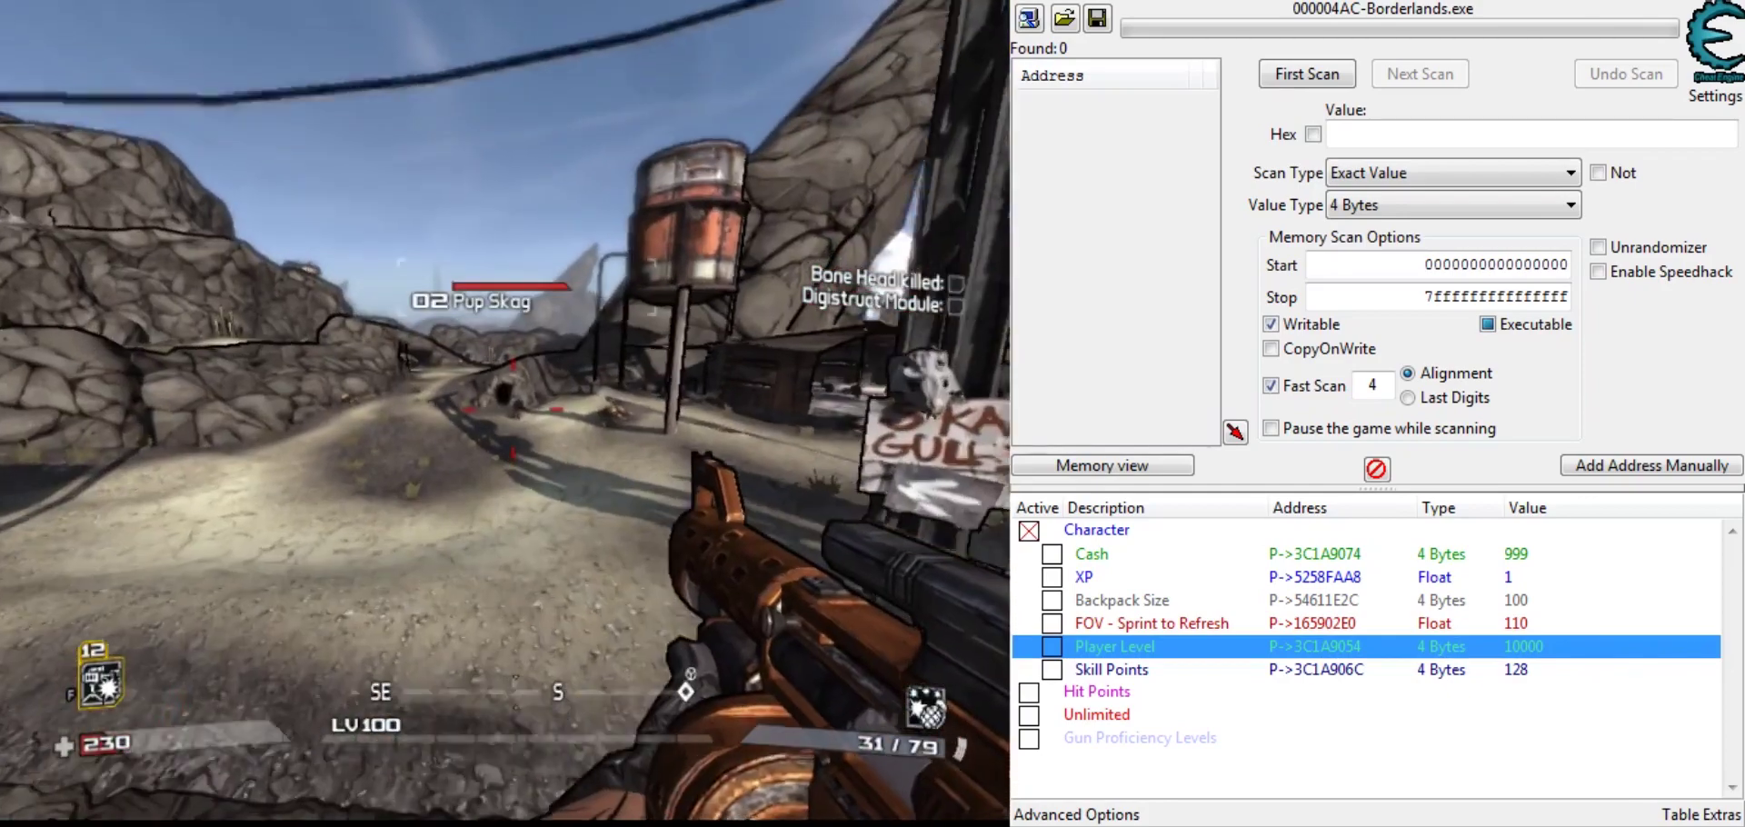
# Step: Sprint to the skag den in the game, melee the Pup Skags and pick up the dropped health vial
pyautogui.press('w')
pyautogui.press('shift')
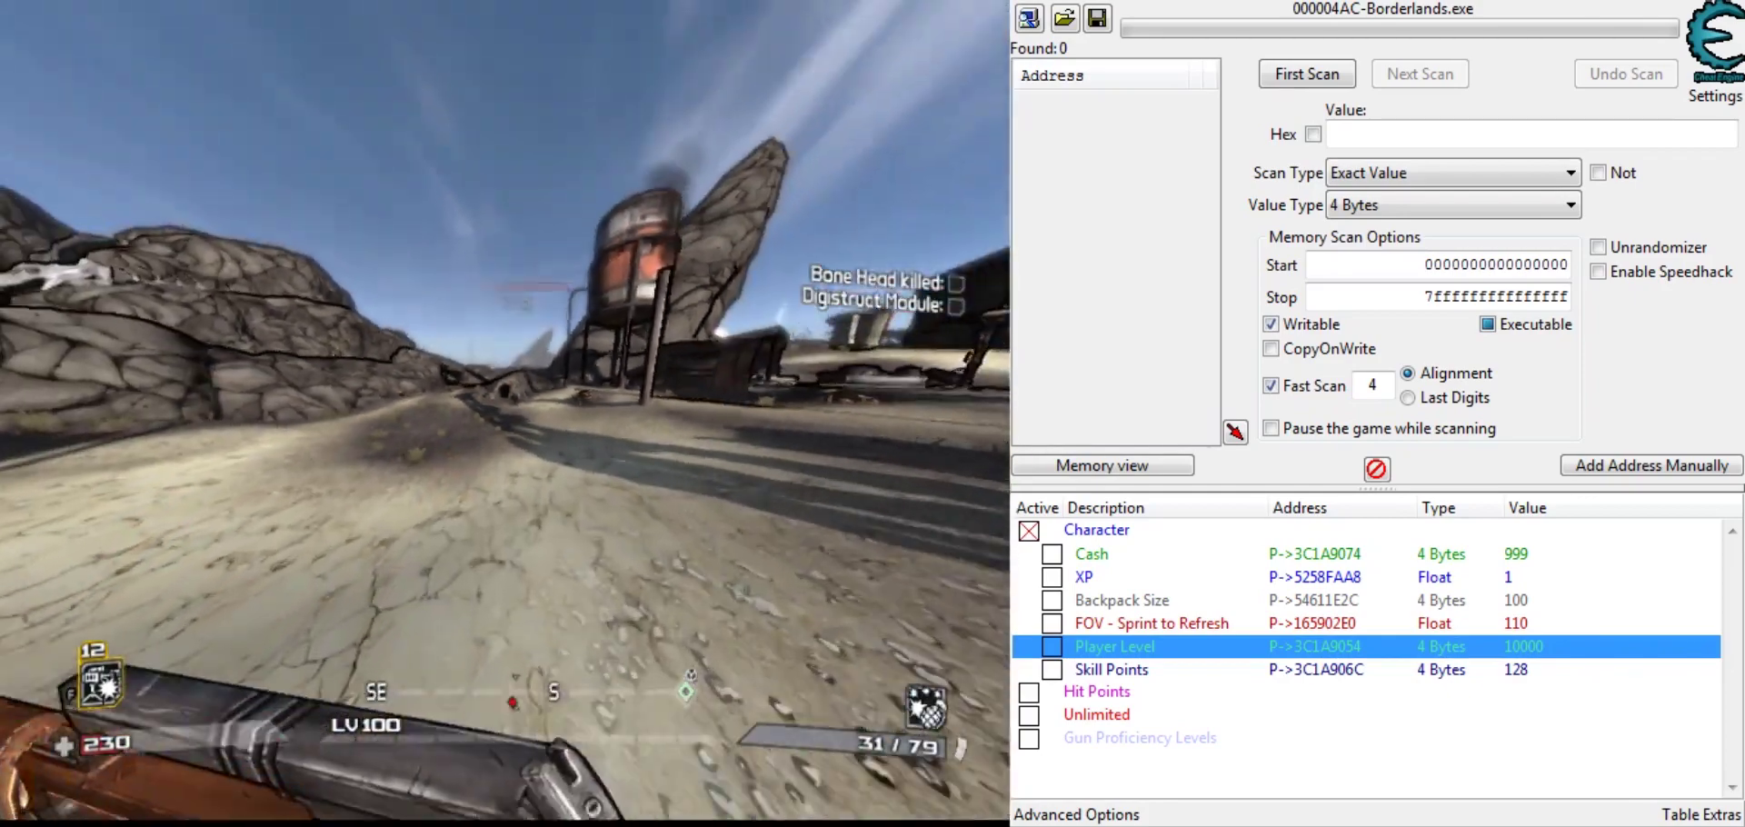
pyautogui.press('shift')
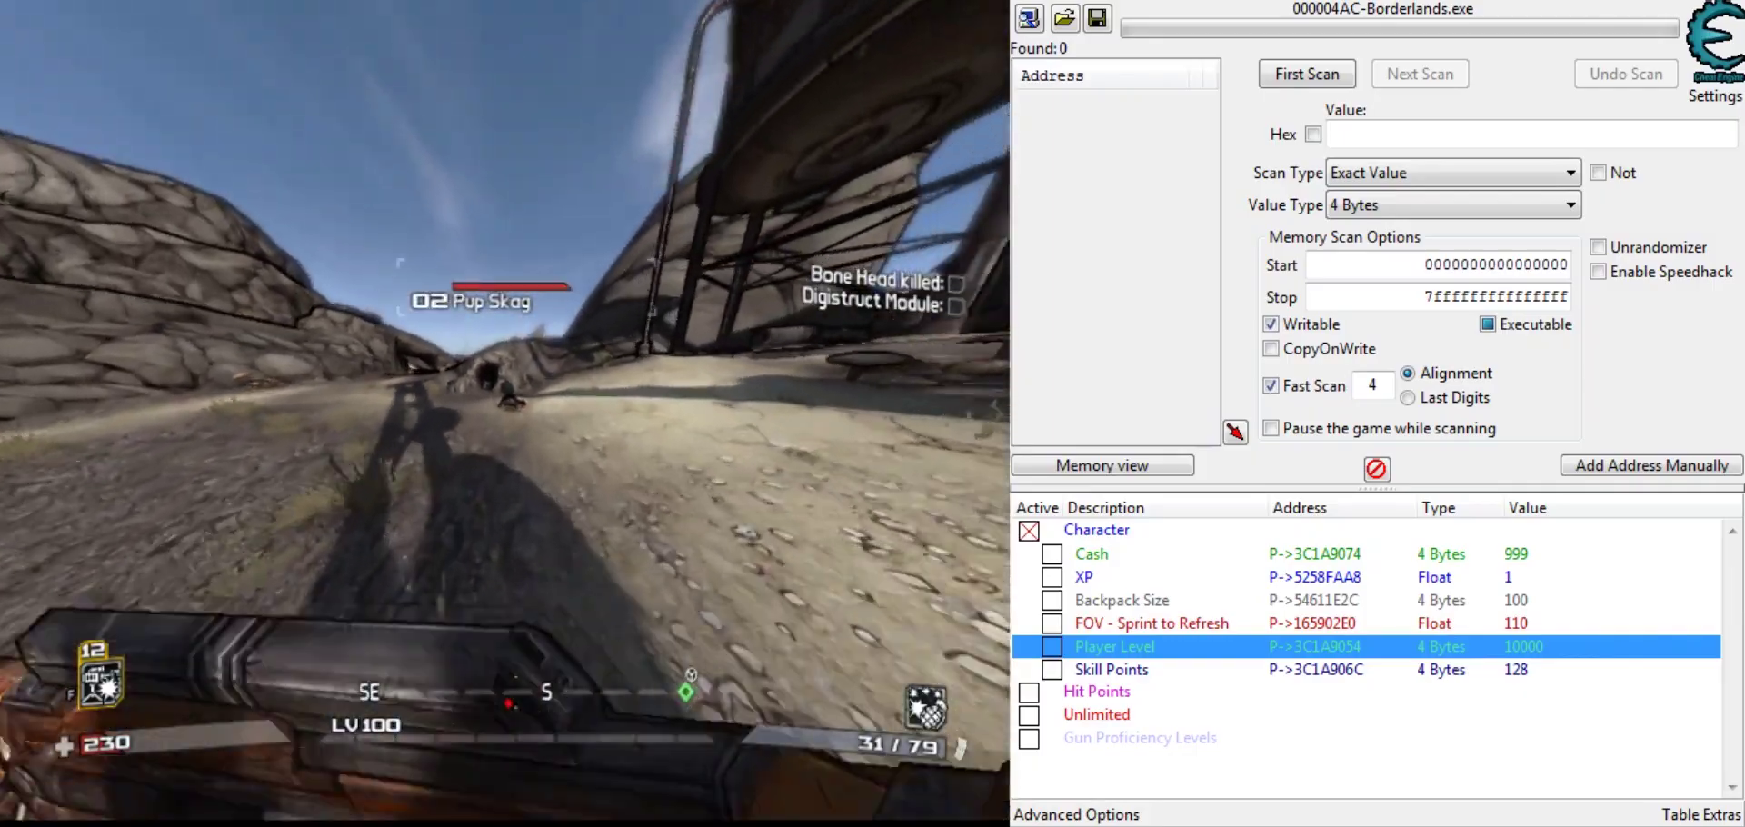
pyautogui.press('v')
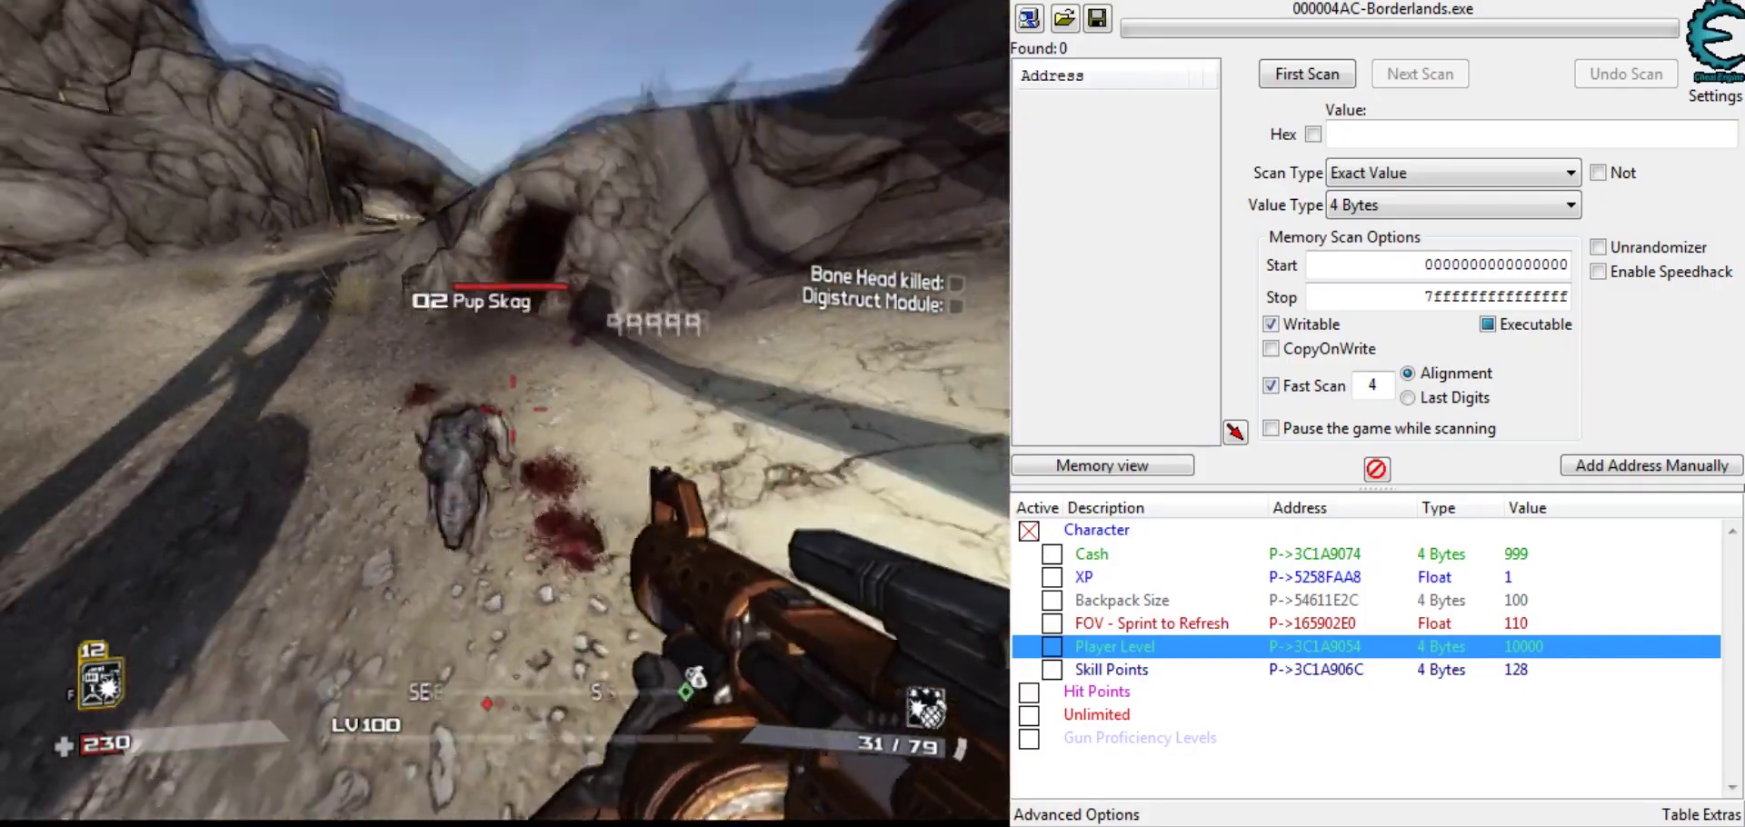
pyautogui.press('v')
pyautogui.press('w')
pyautogui.press('e')
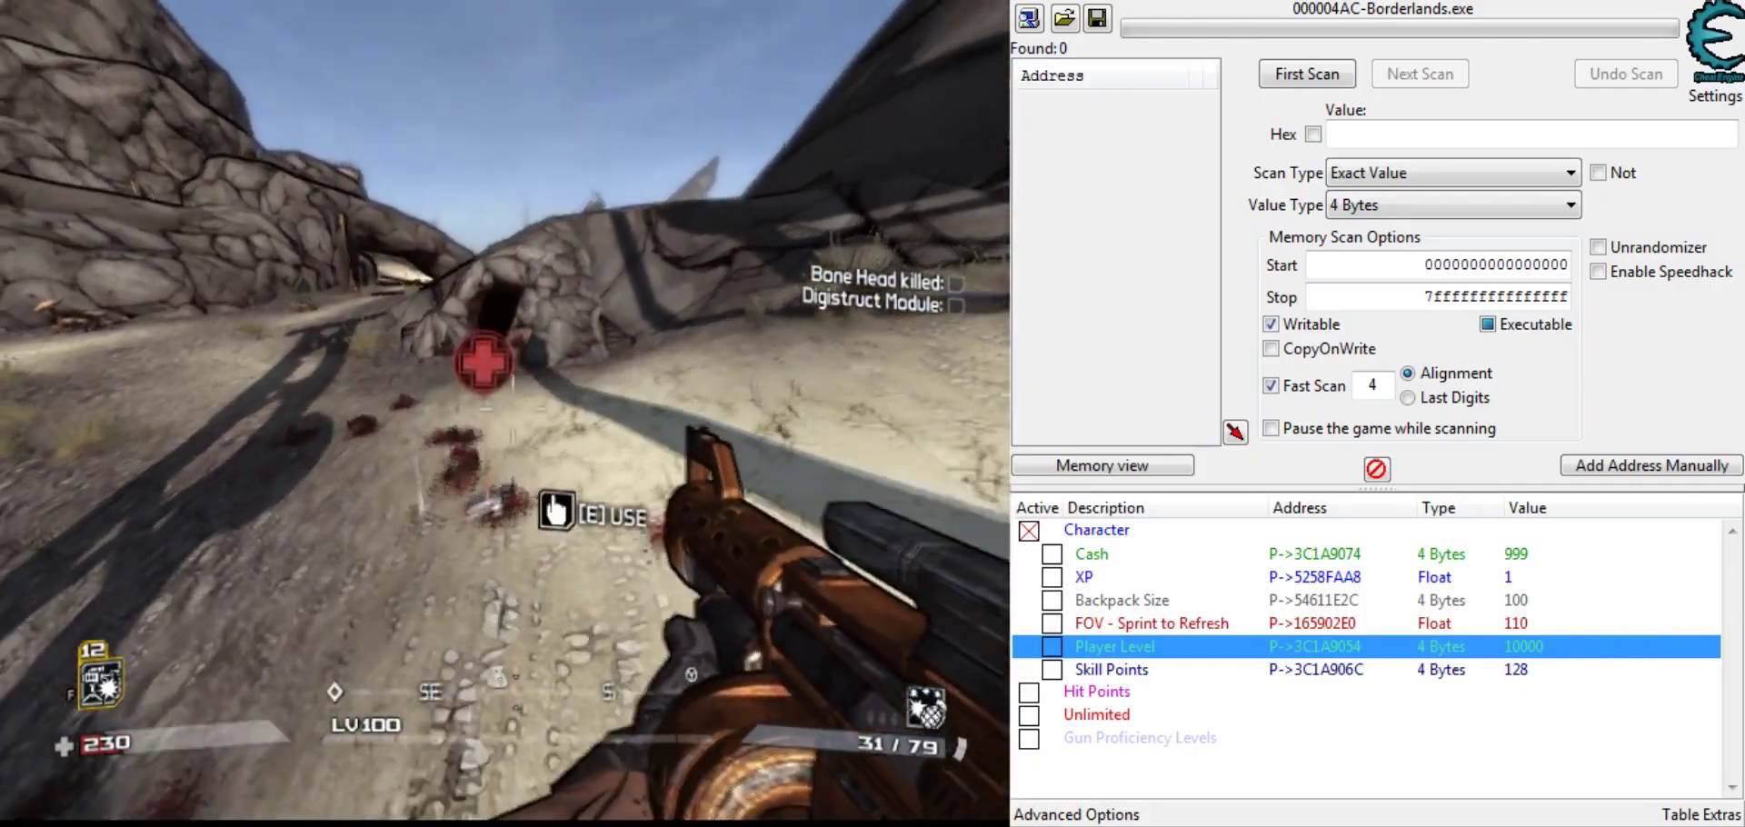
pyautogui.press('w')
pyautogui.press('v')
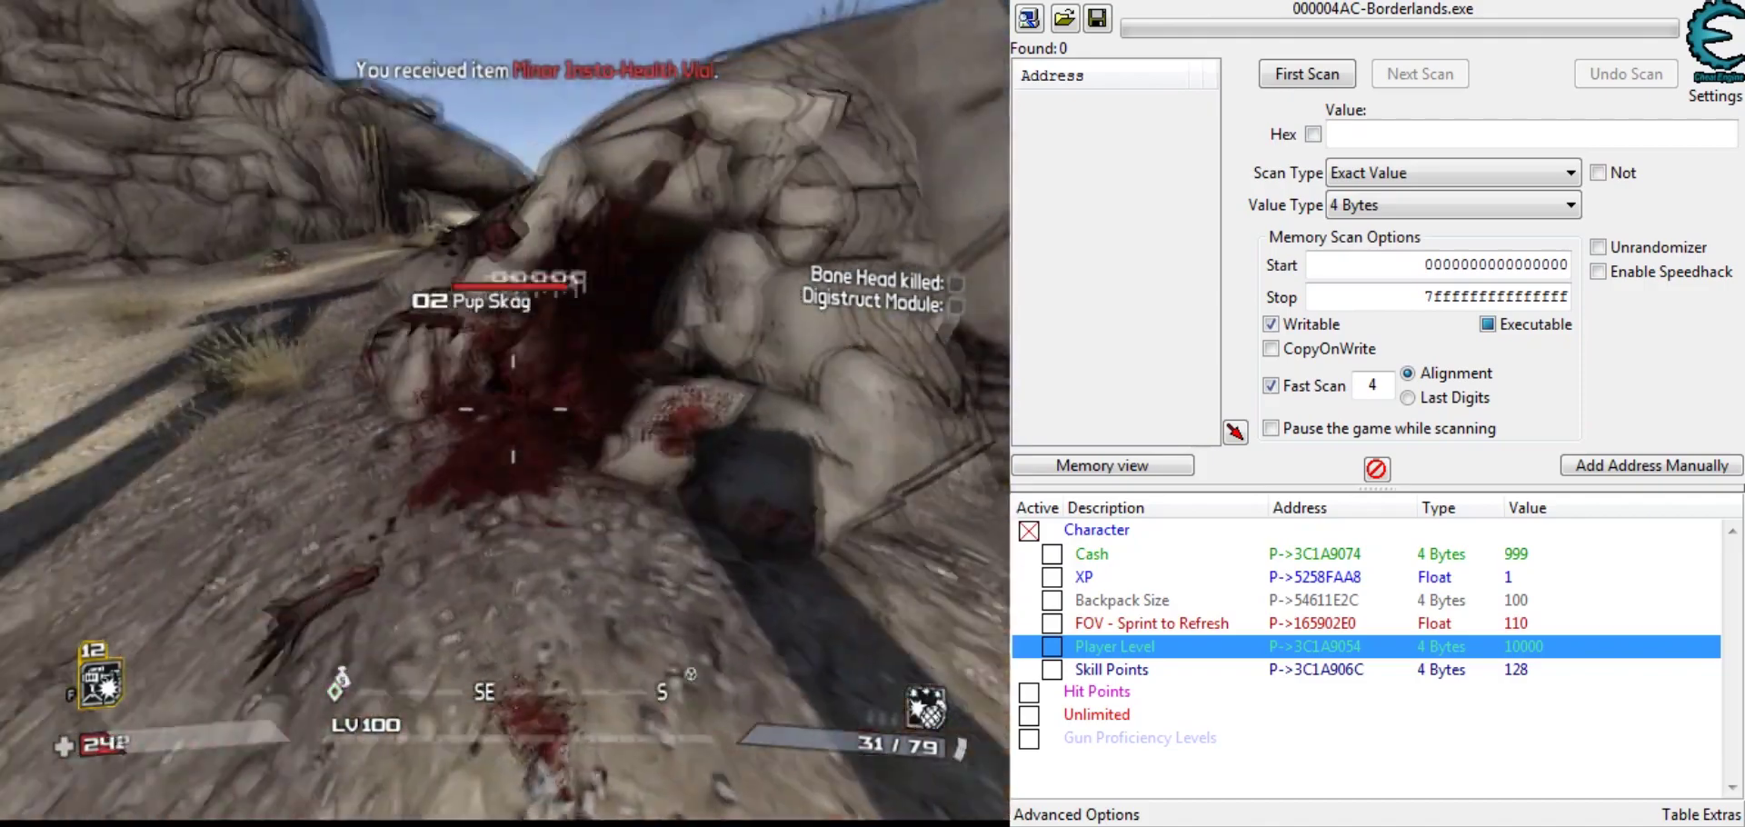
pyautogui.press('s')
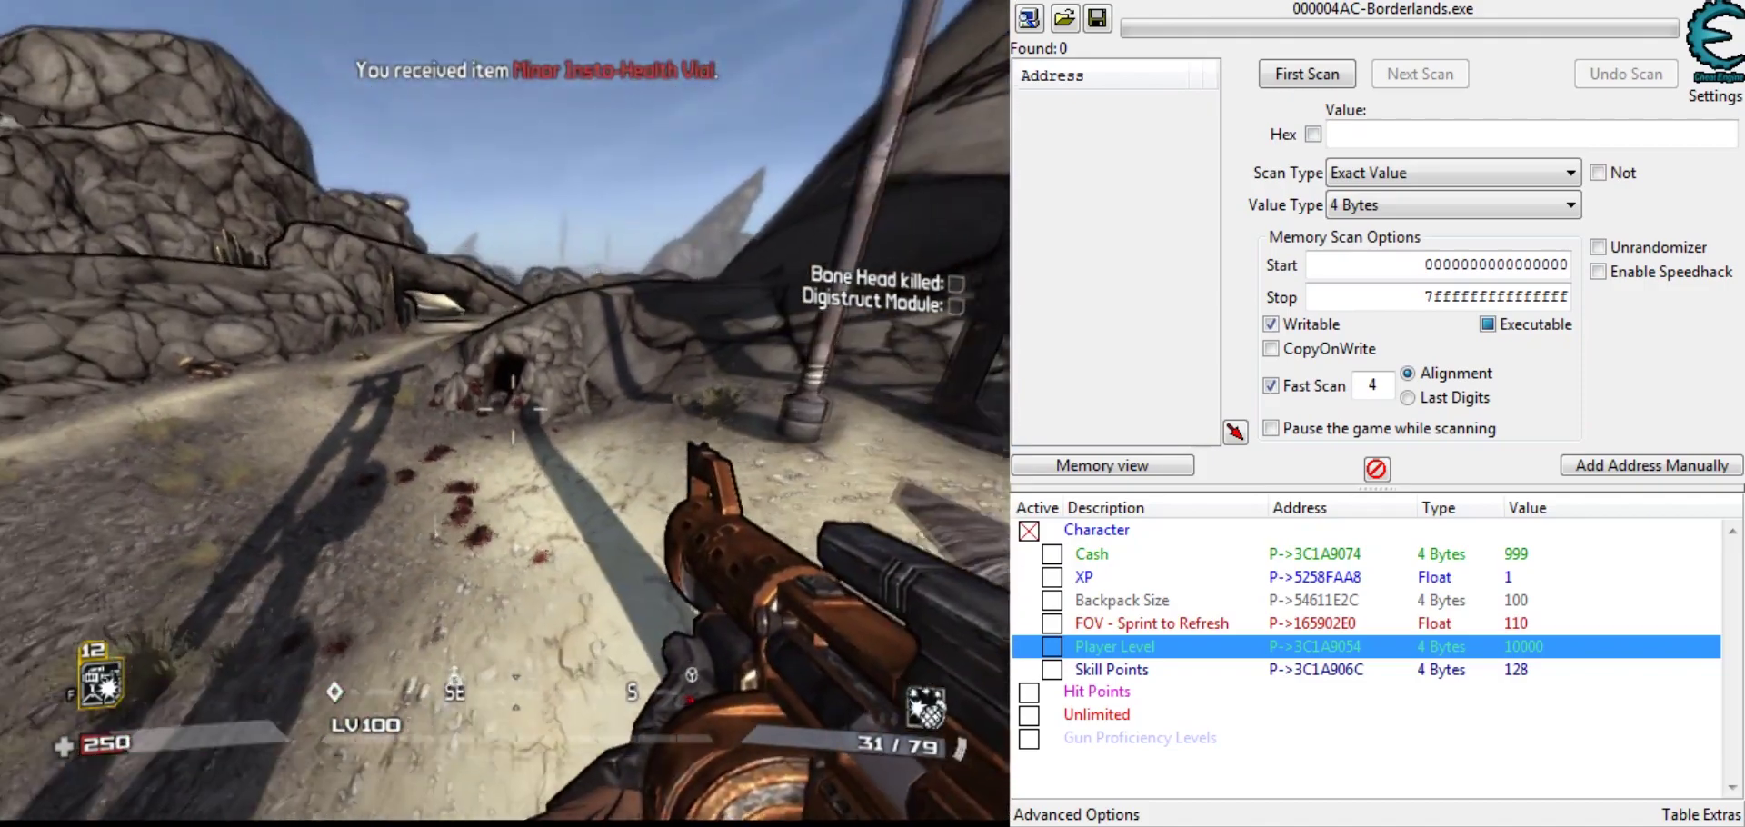
pyautogui.press('s')
pyautogui.hotkey('shift', 'w')
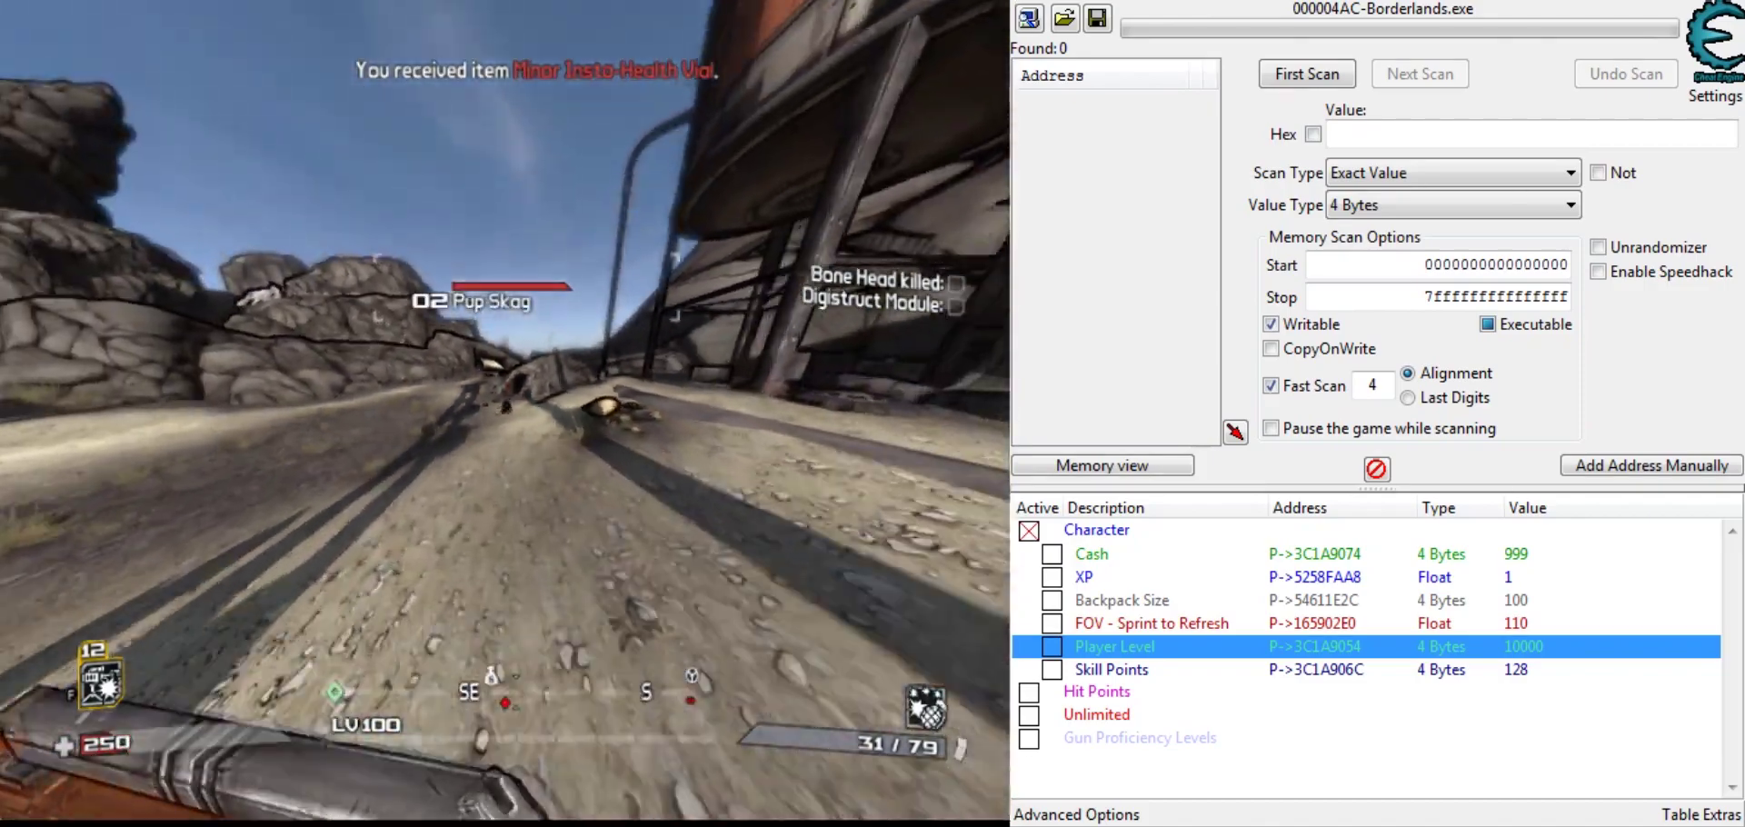
pyautogui.press('v')
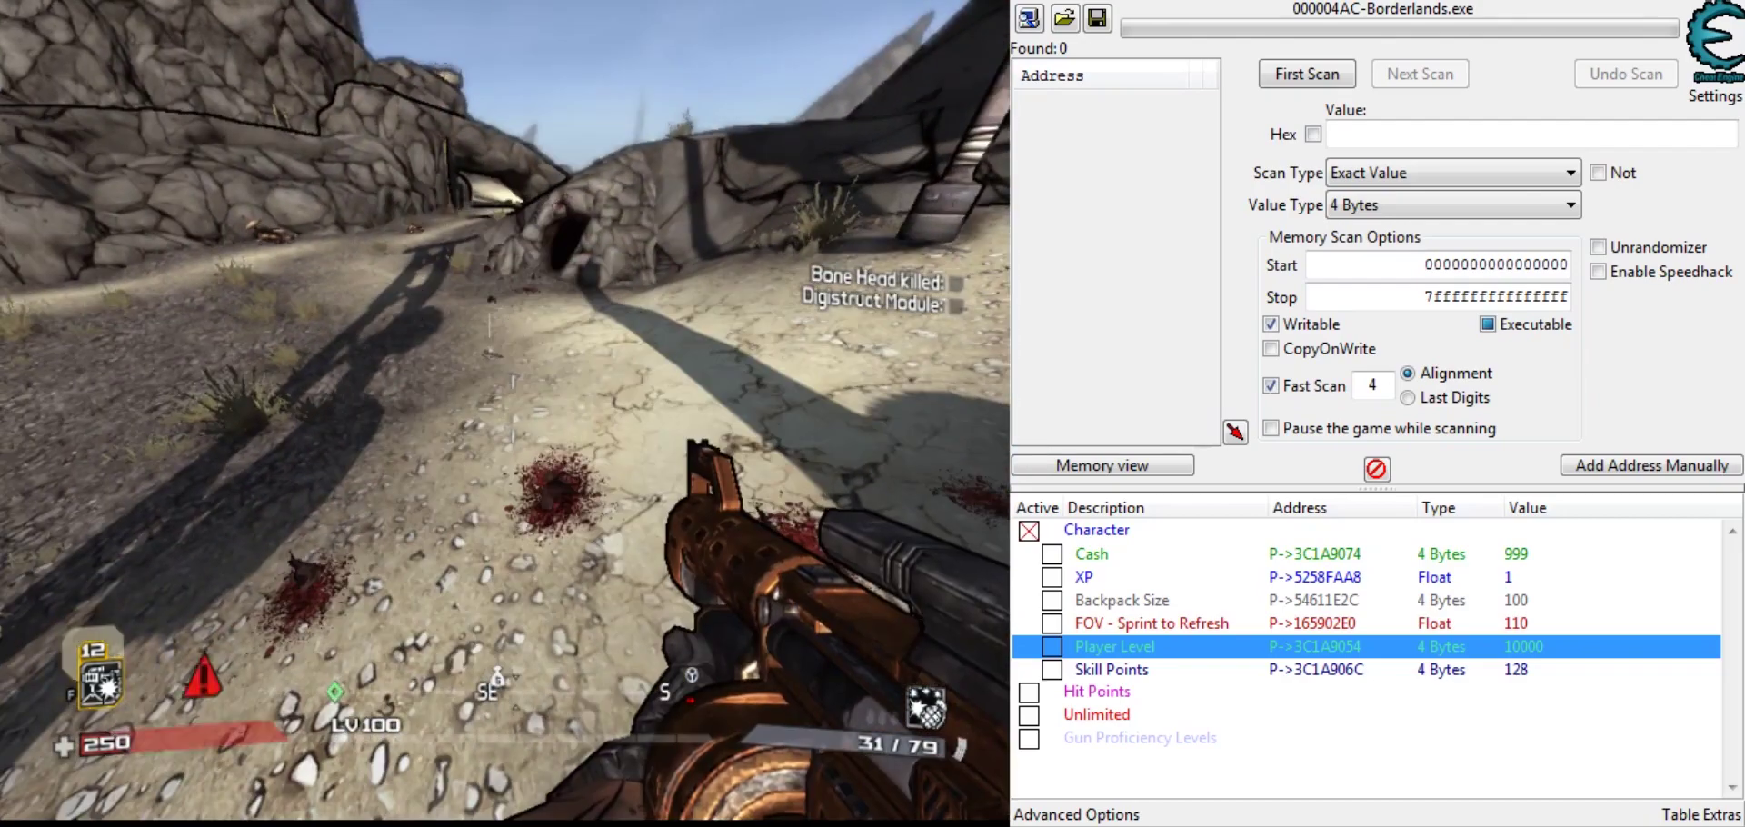
# Step: Set the Skill Points to 1000 and open the skills screen in the game
pyautogui.click(1112, 670)
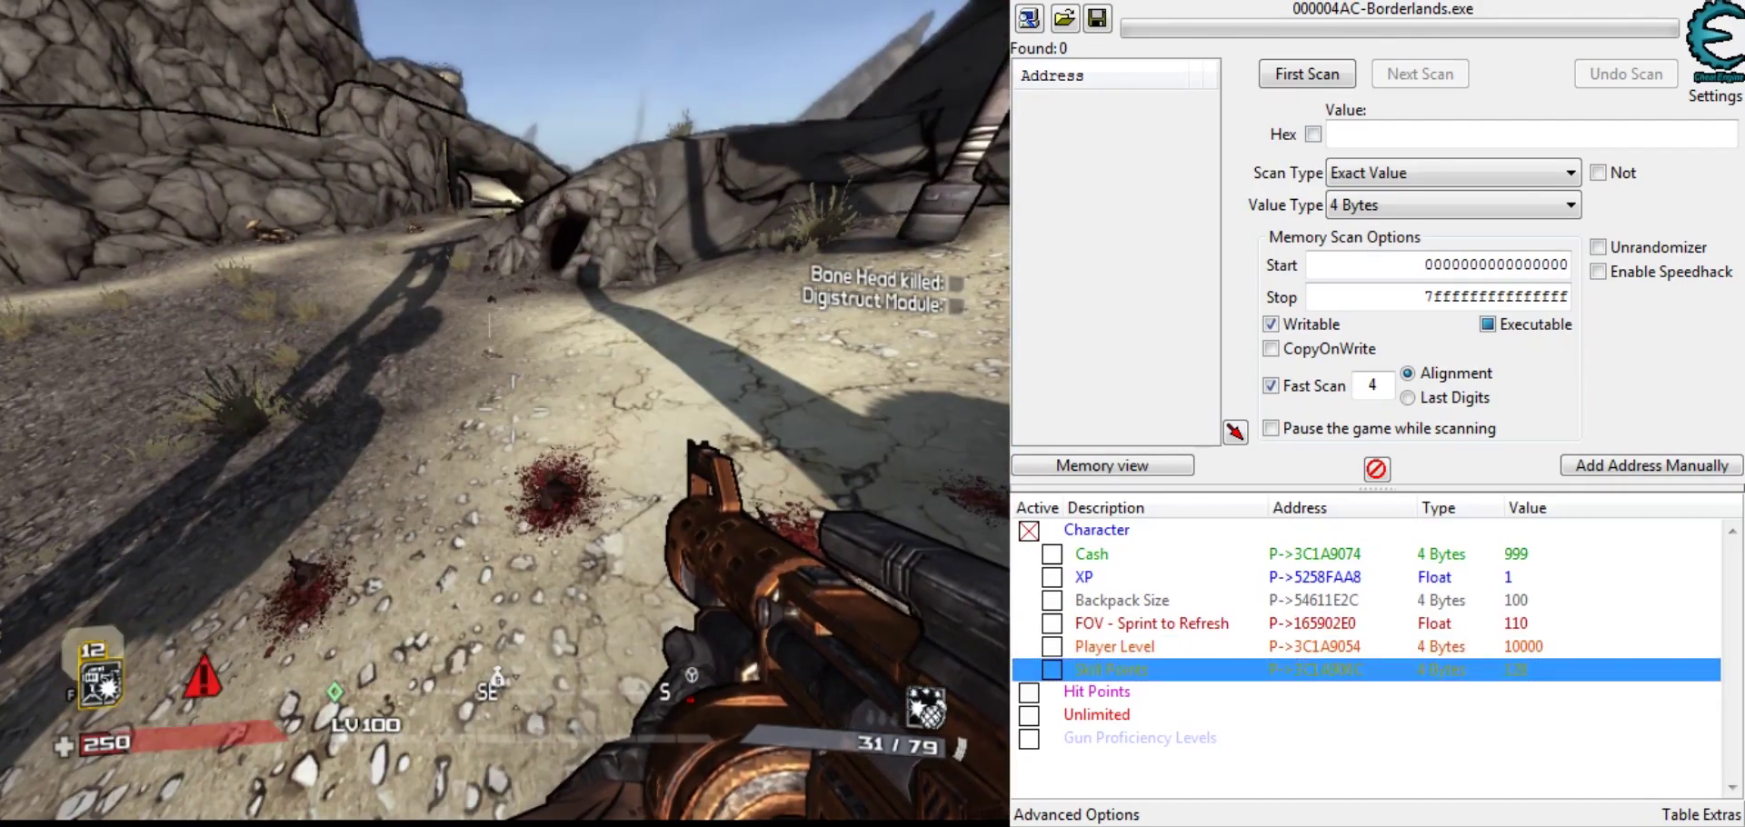
pyautogui.press('Return')
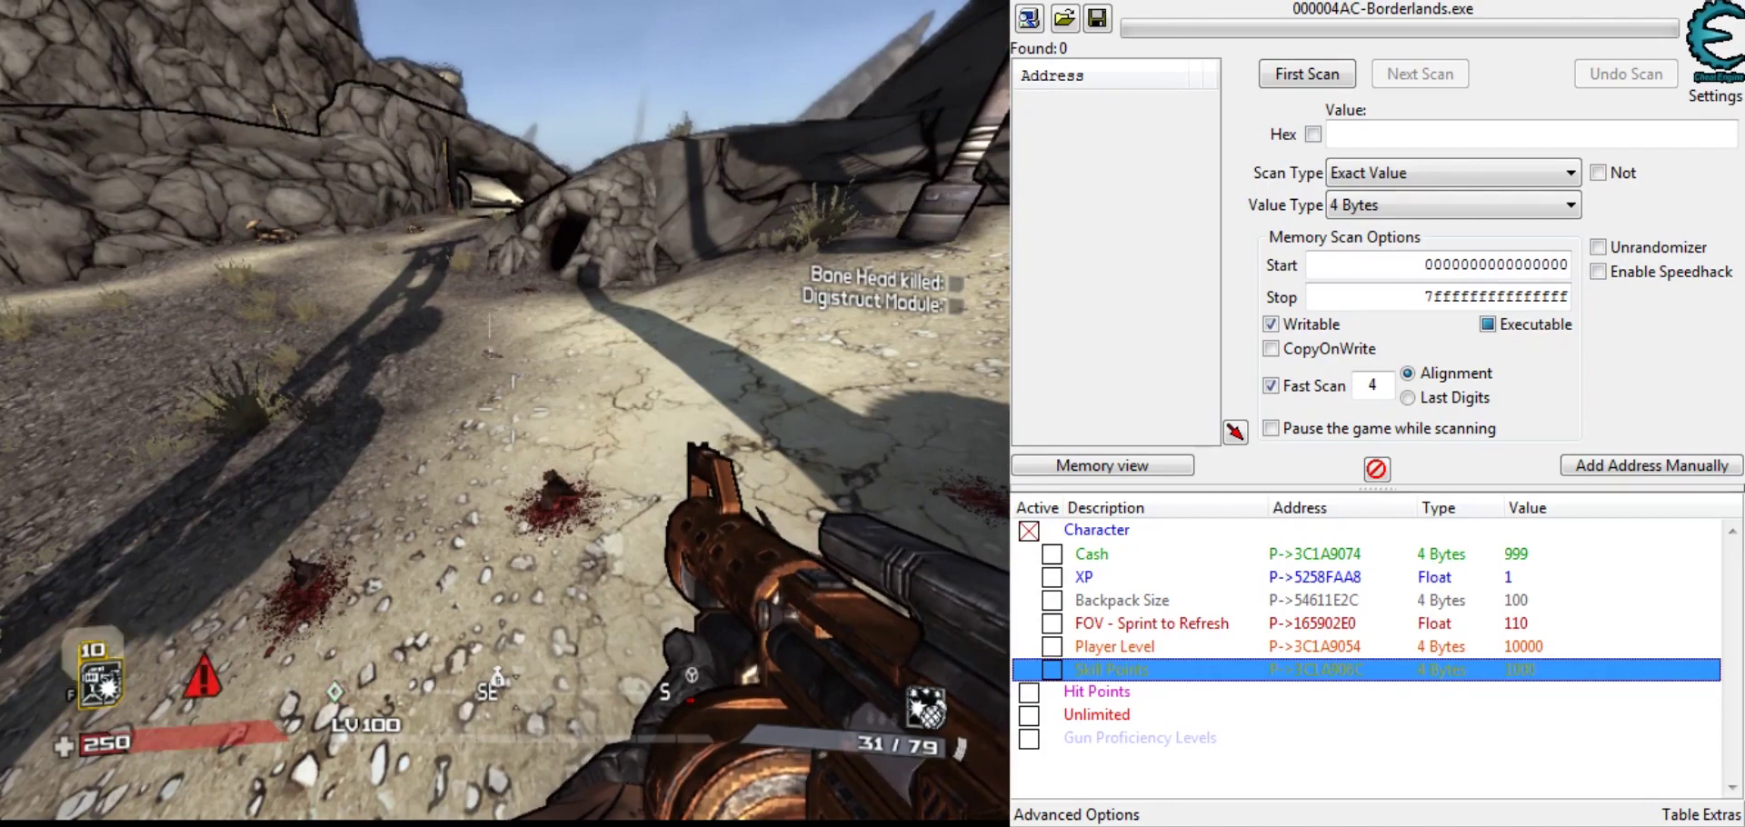
pyautogui.press('Tab')
pyautogui.click(700, 76)
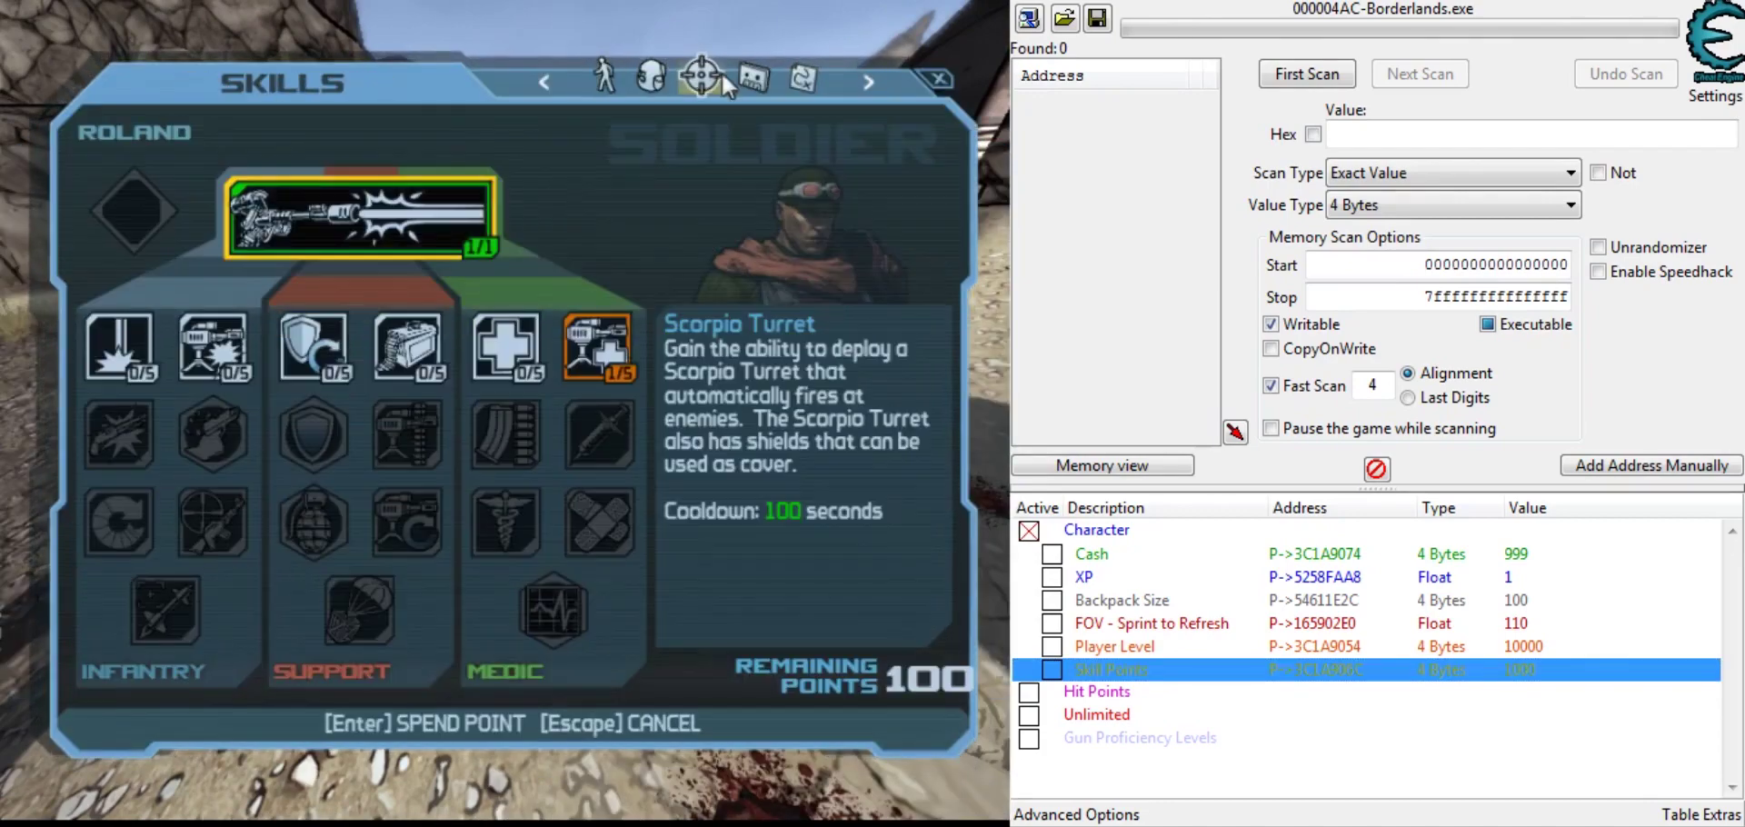
# Step: Spend skill points on the medic turret skill, the support shield skill and Stockpile, and return to the game
pyautogui.click(607, 366)
pyautogui.click(318, 360)
pyautogui.click(400, 360)
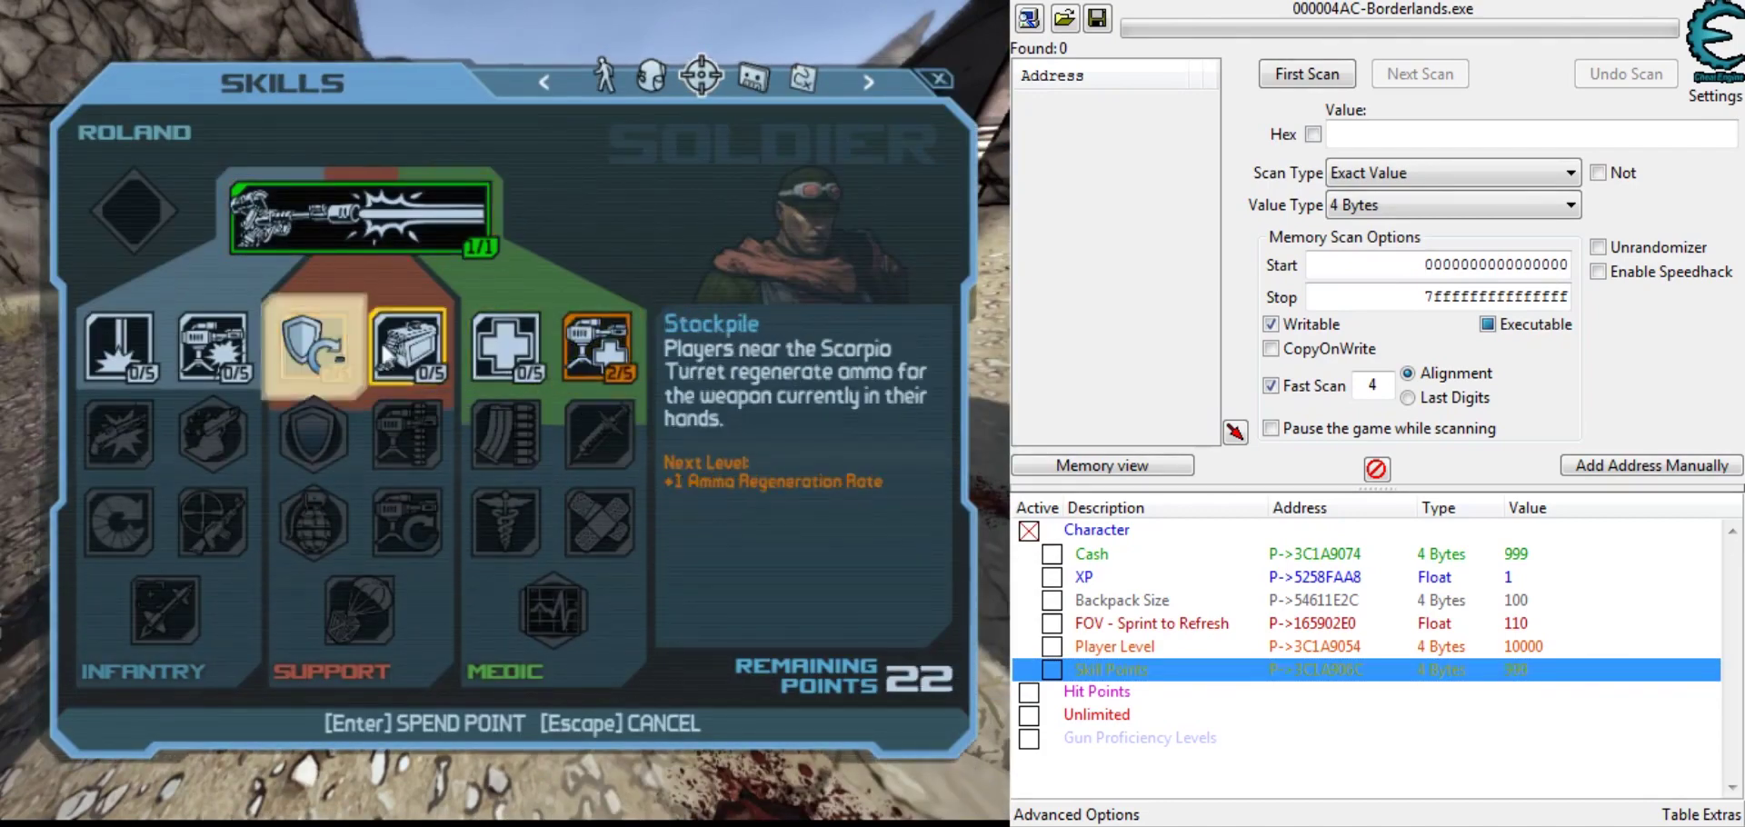
pyautogui.click(400, 360)
pyautogui.click(304, 362)
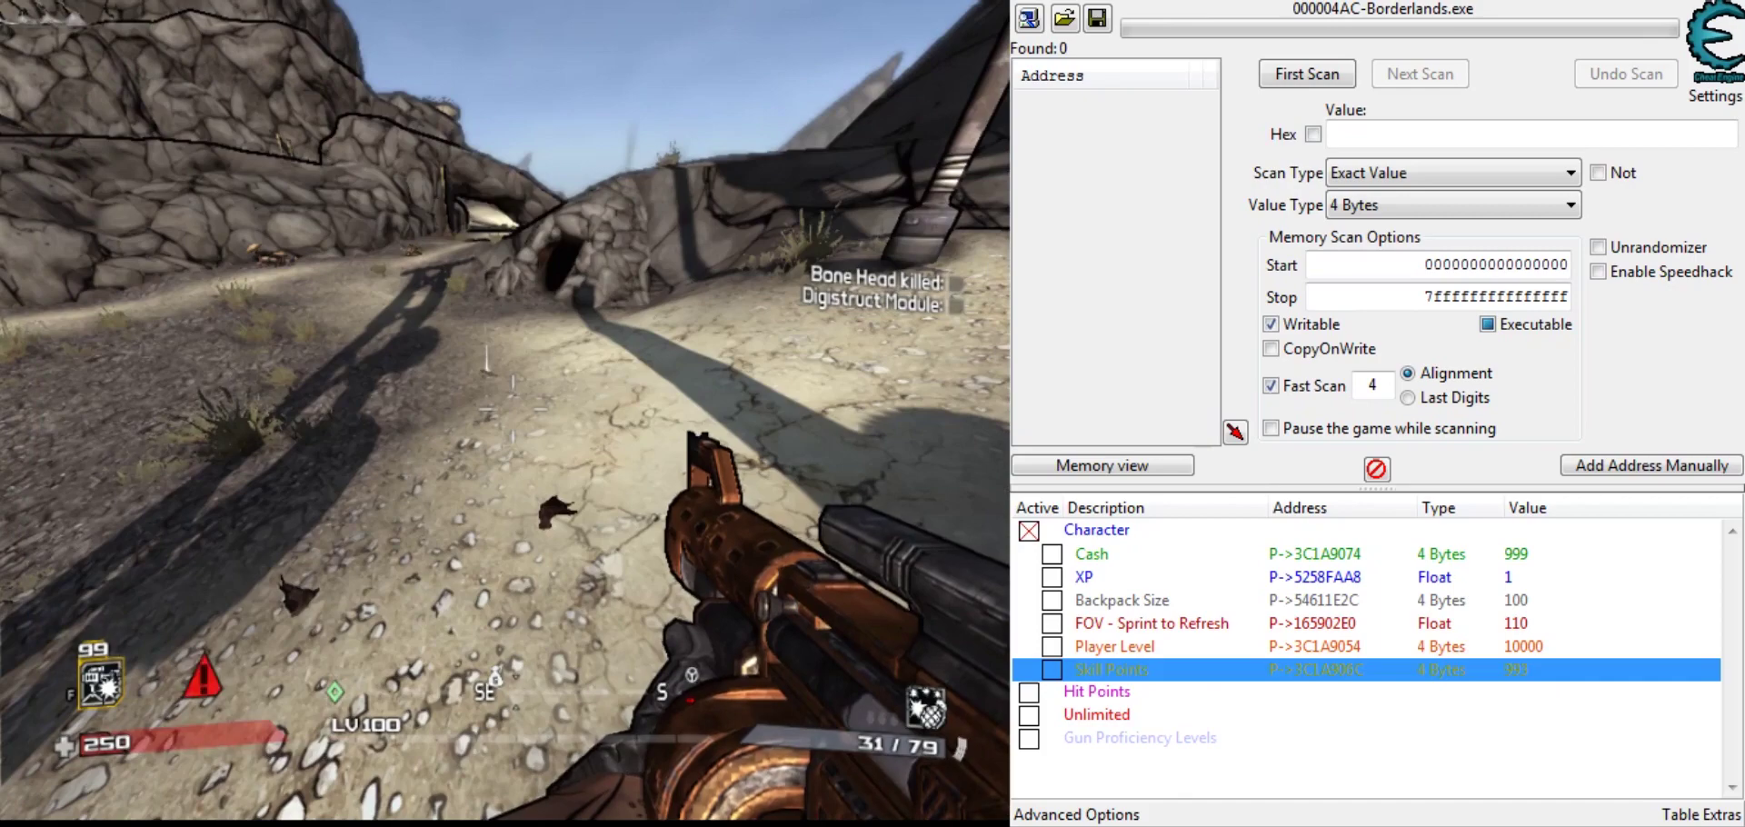
# Step: Deactivate the Character group to collapse its entries in the cheat table
pyautogui.click(1029, 531)
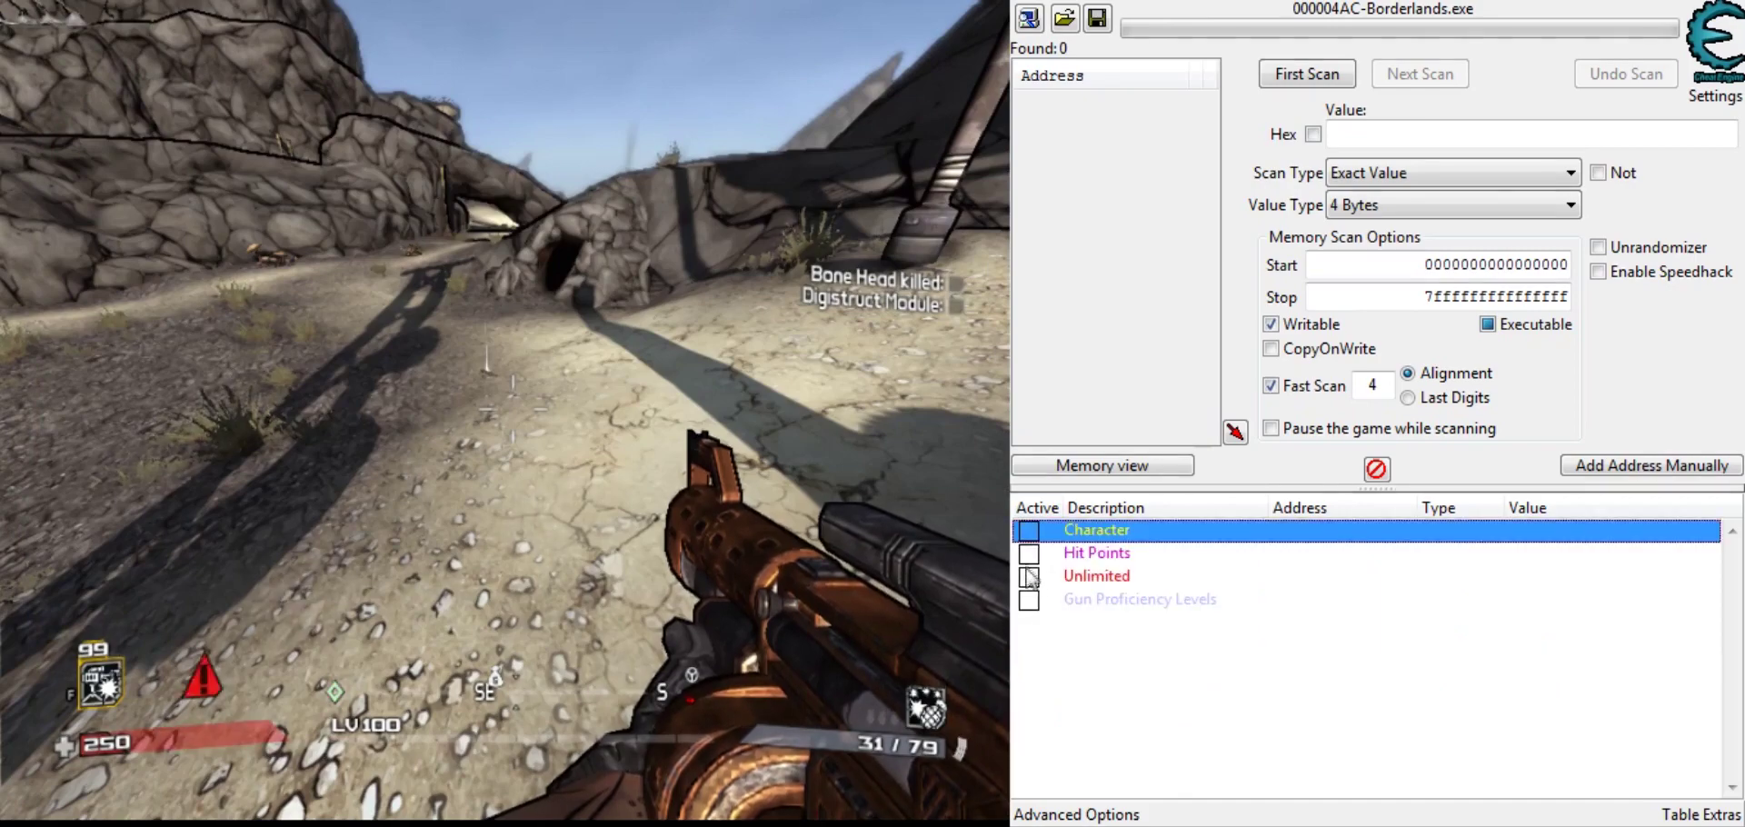
# Step: Expand the Hit Points group, set the Max Health to 100000 and raise the current Health
pyautogui.click(1029, 552)
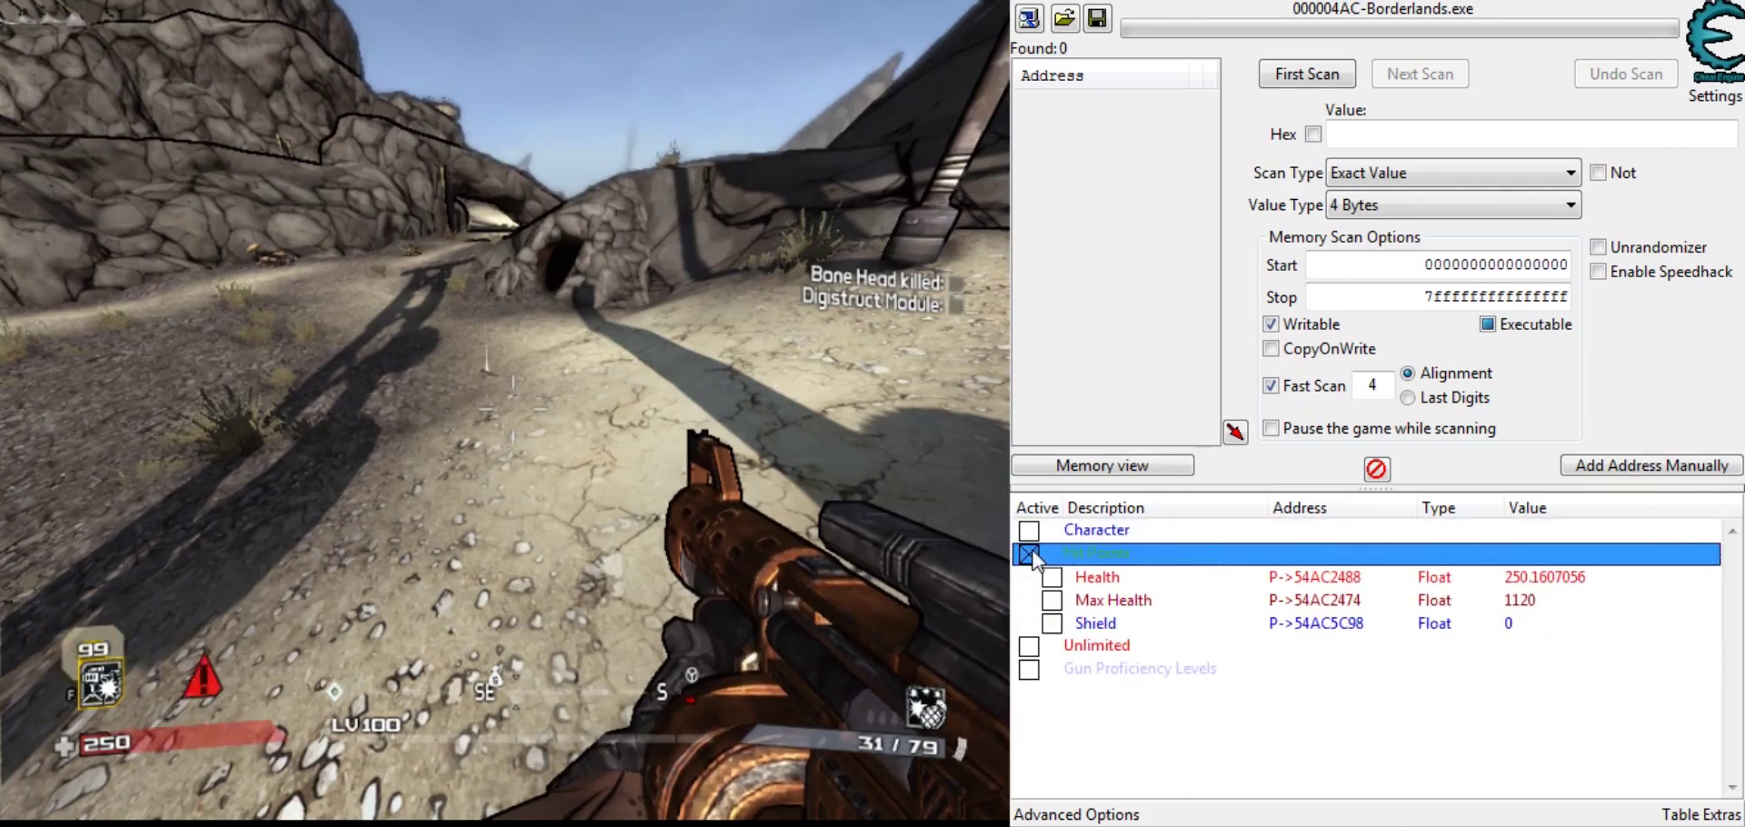
pyautogui.click(1546, 603)
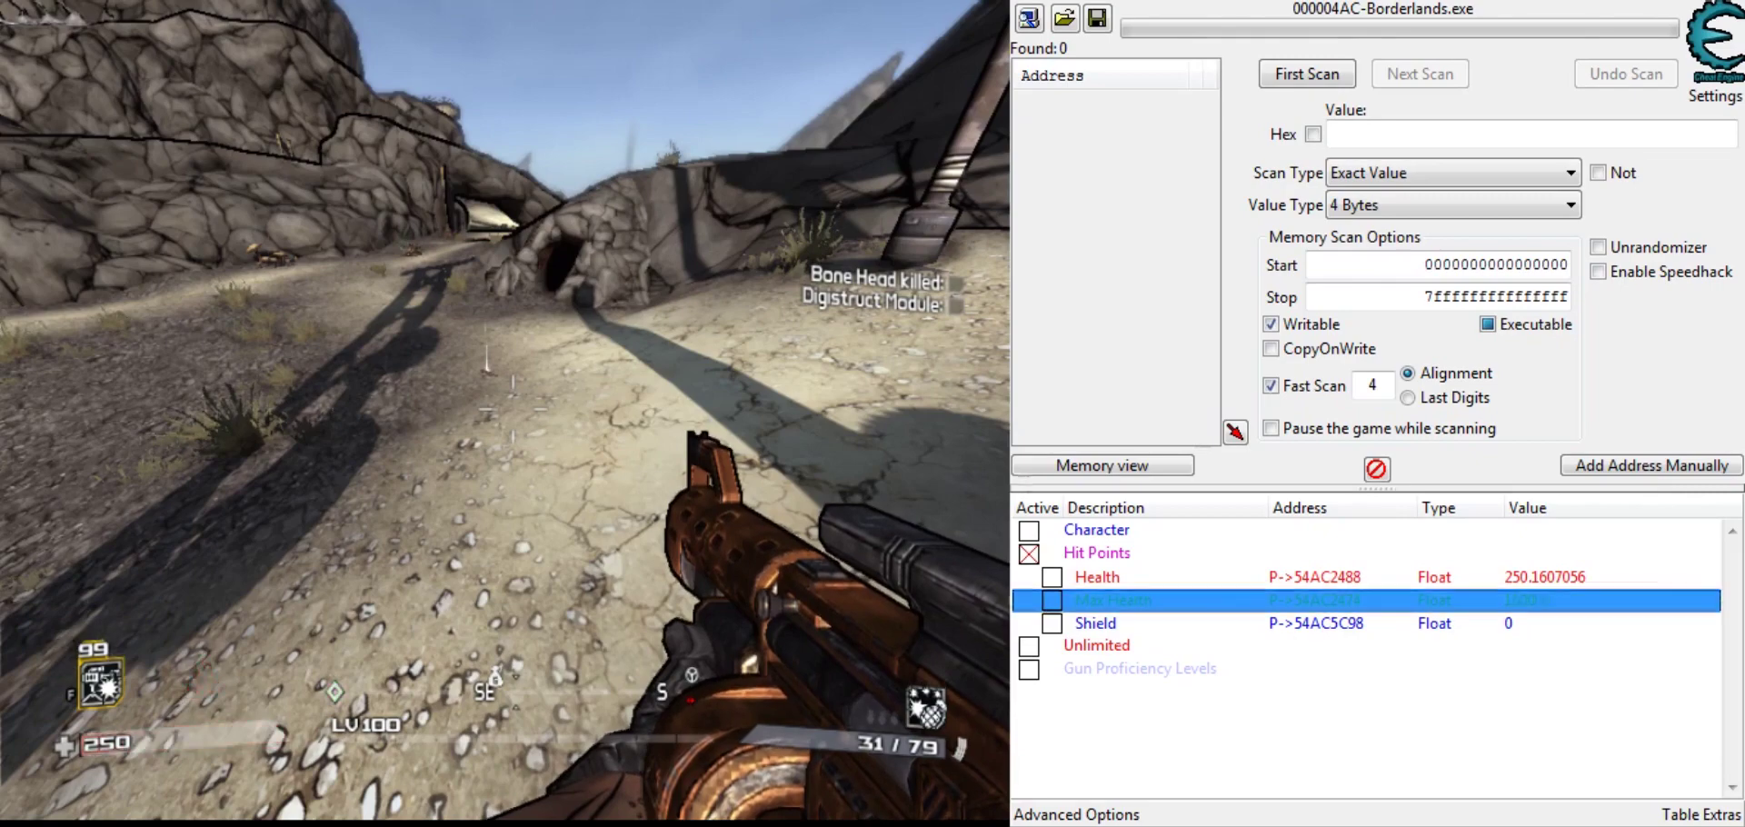
pyautogui.click(1556, 582)
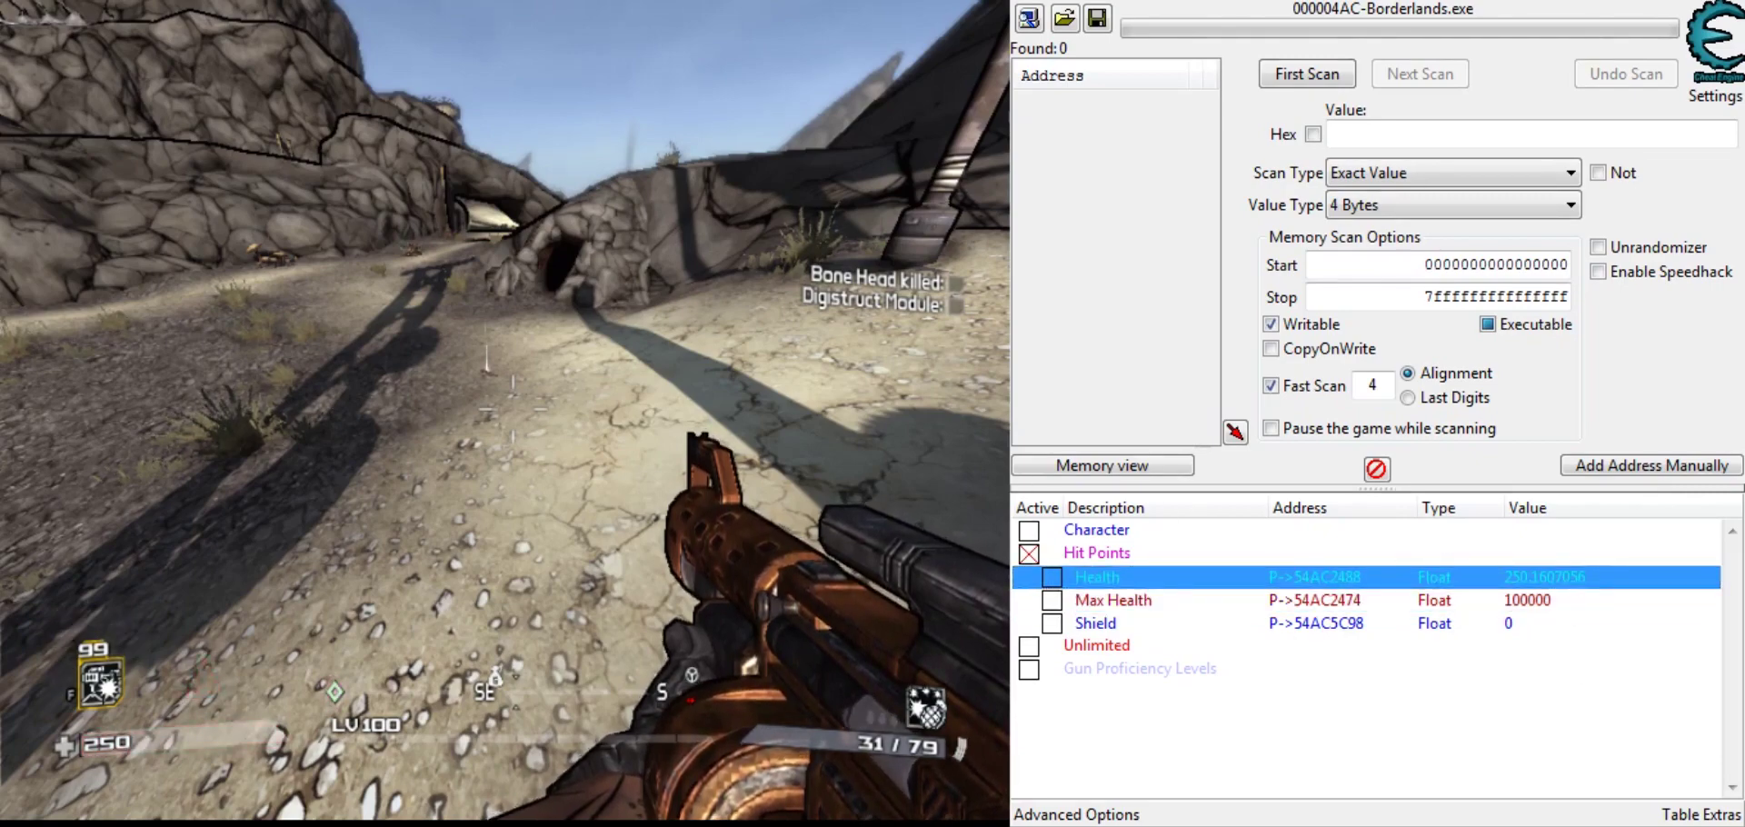
pyautogui.press('Return')
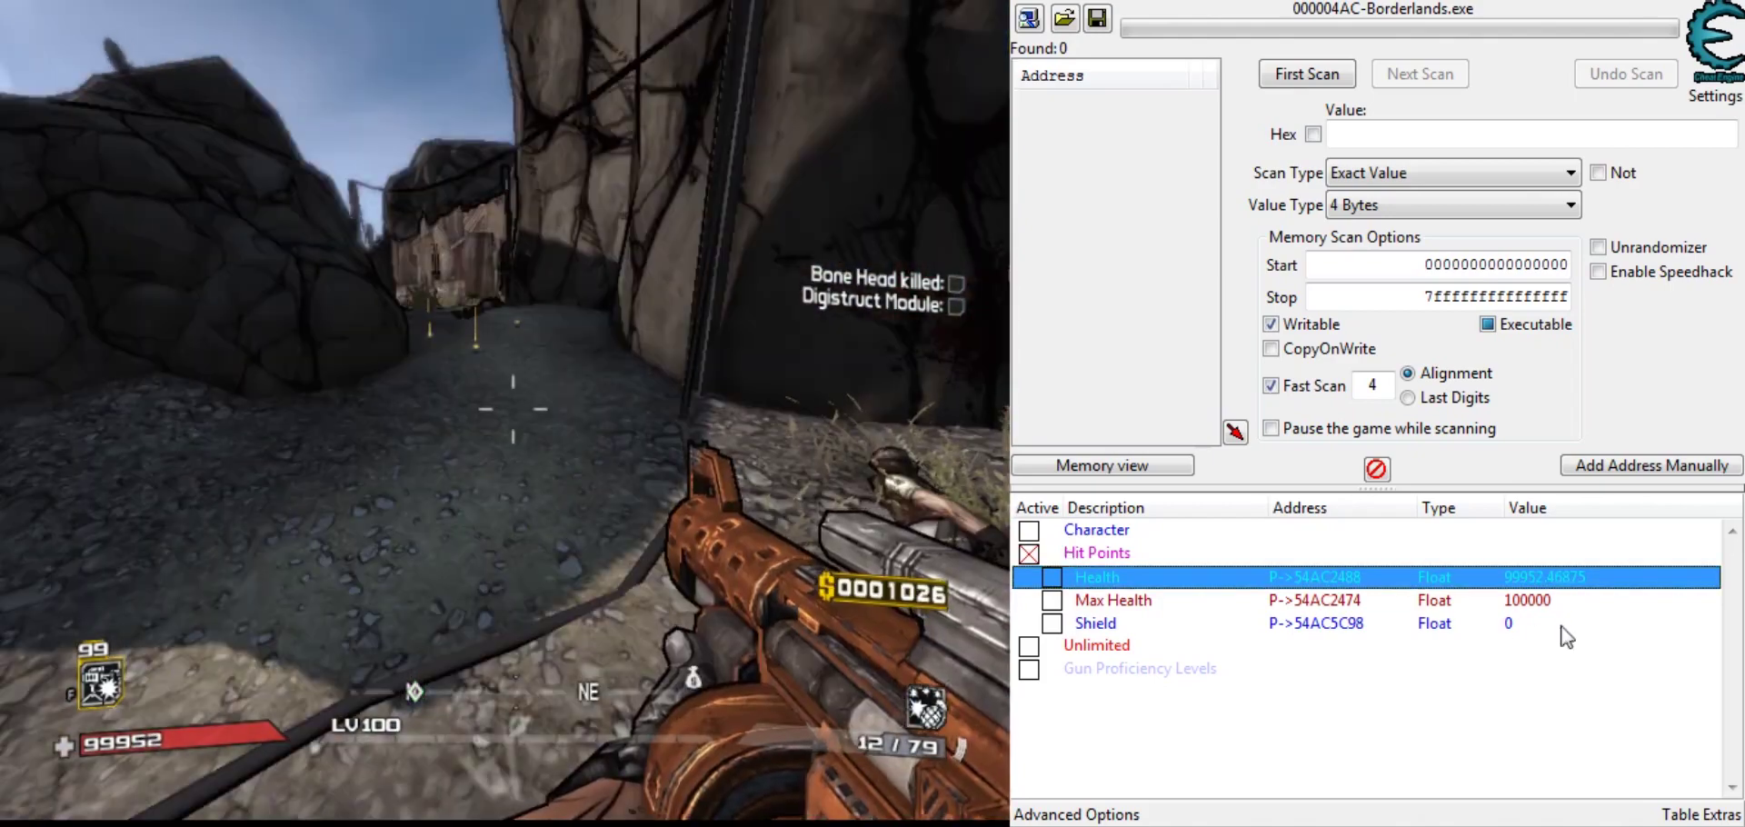
# Step: Set the Shield value to 100 and equip the TDR-OBS Standard Shield from the game's inventory
pyautogui.click(1561, 626)
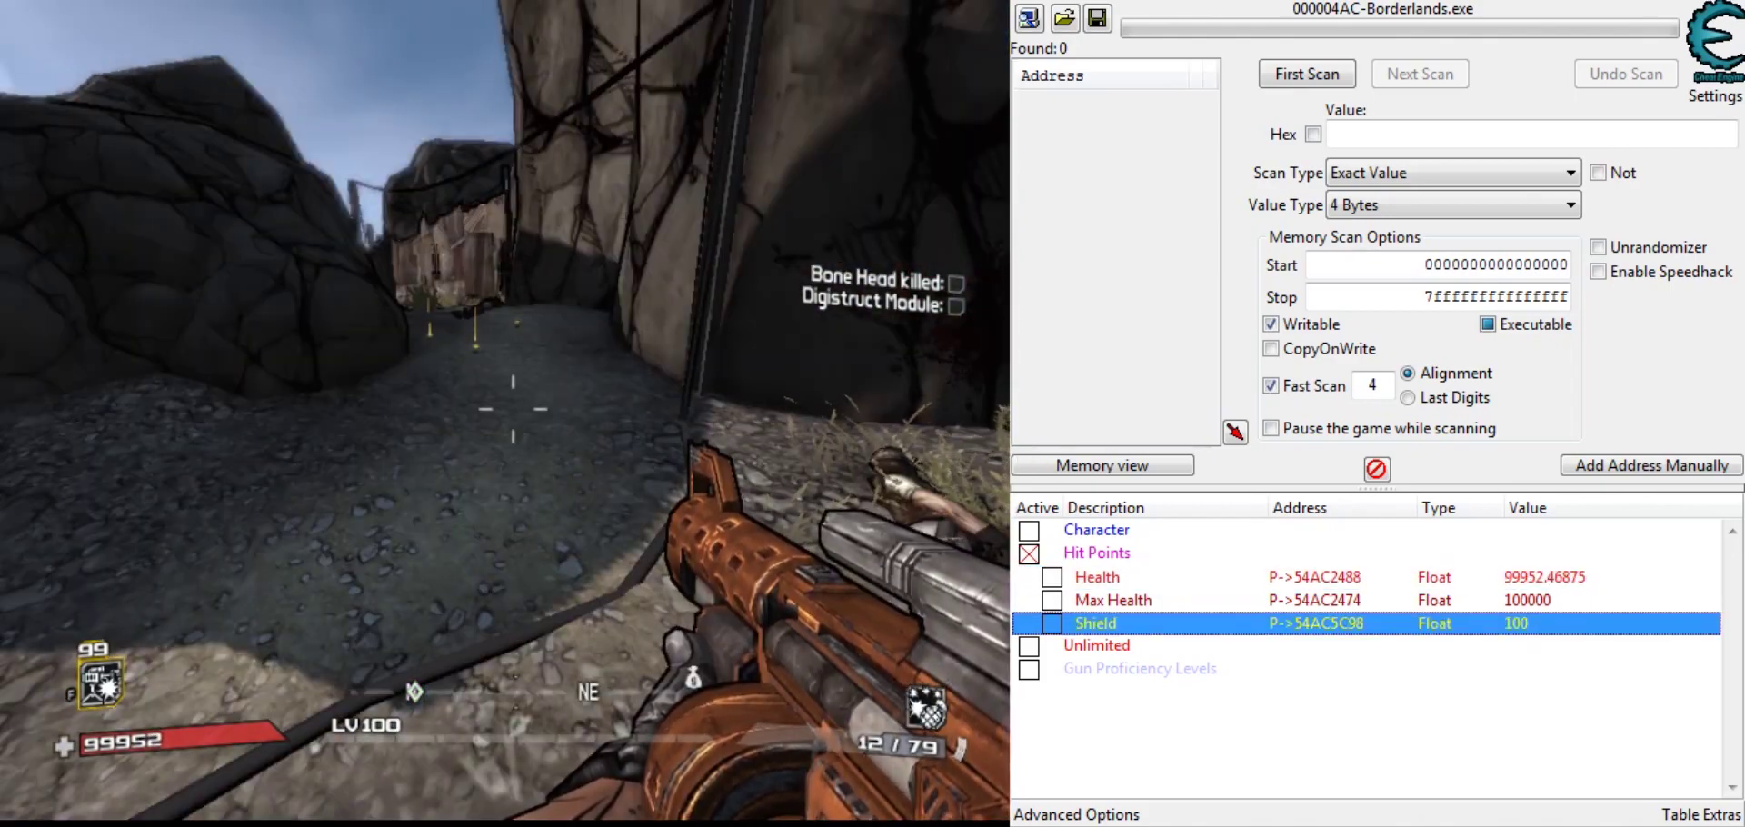
pyautogui.press('Tab')
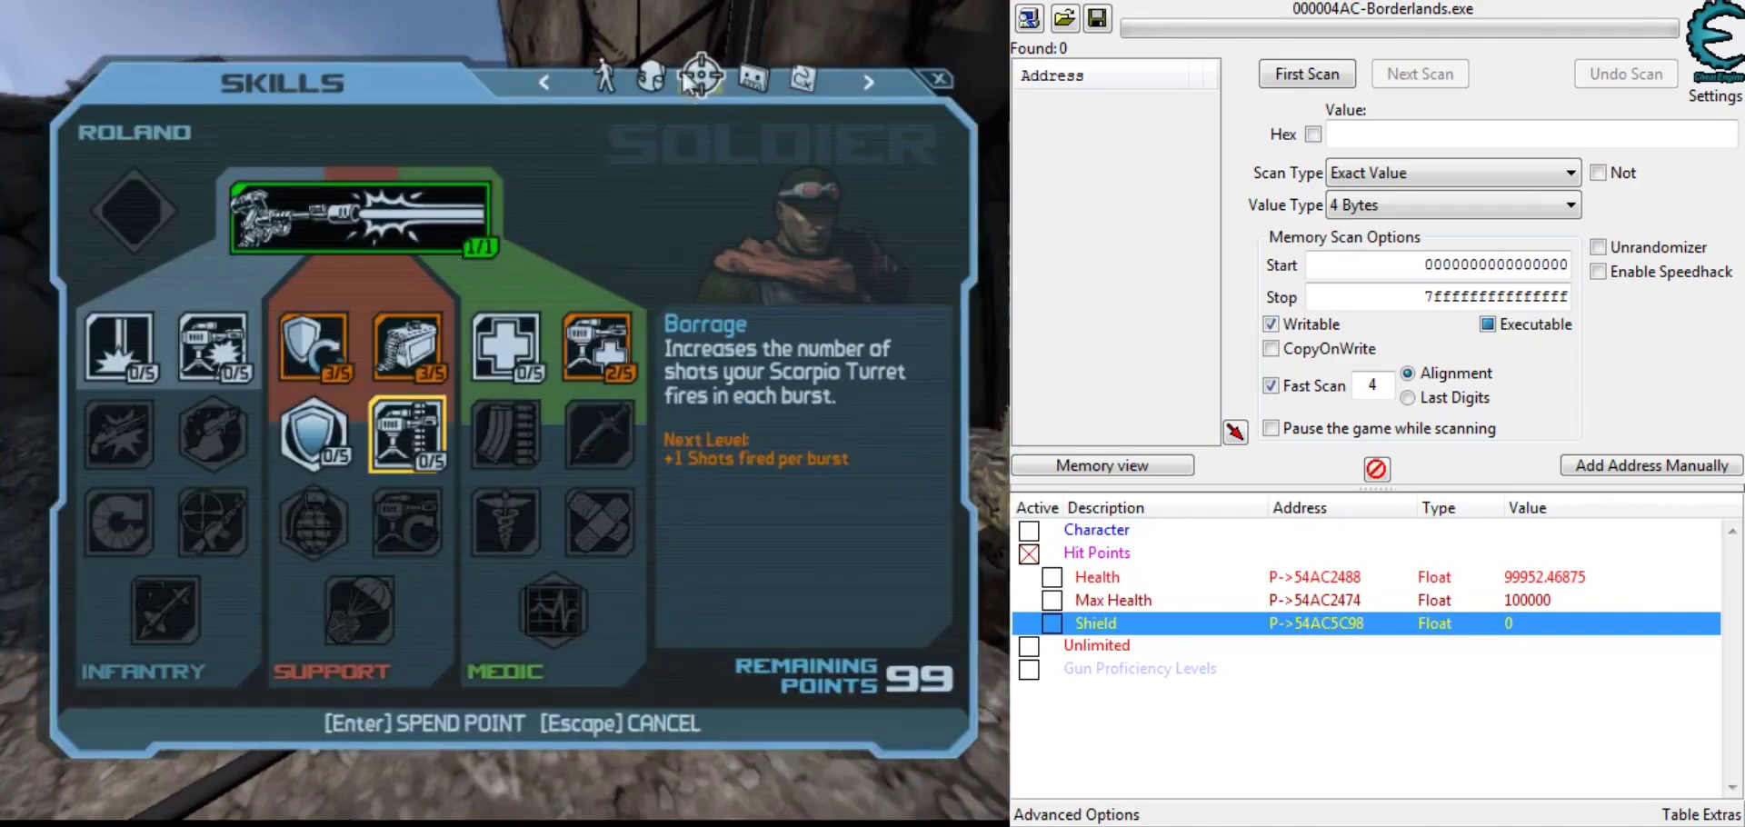
pyautogui.click(650, 77)
pyautogui.doubleClick(265, 393)
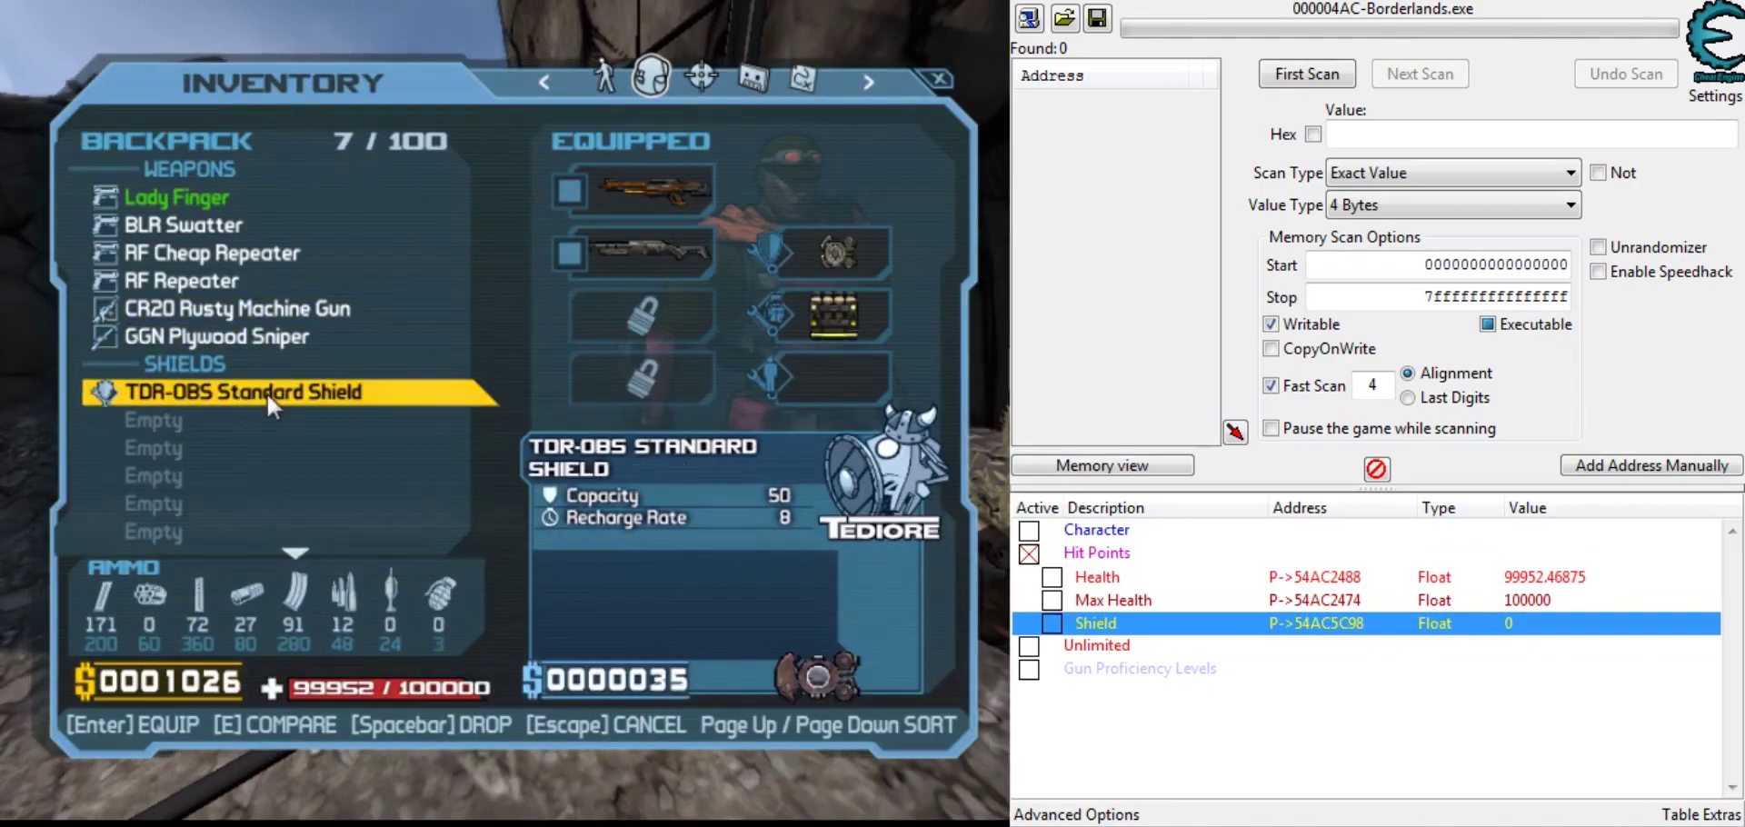
pyautogui.press('Escape')
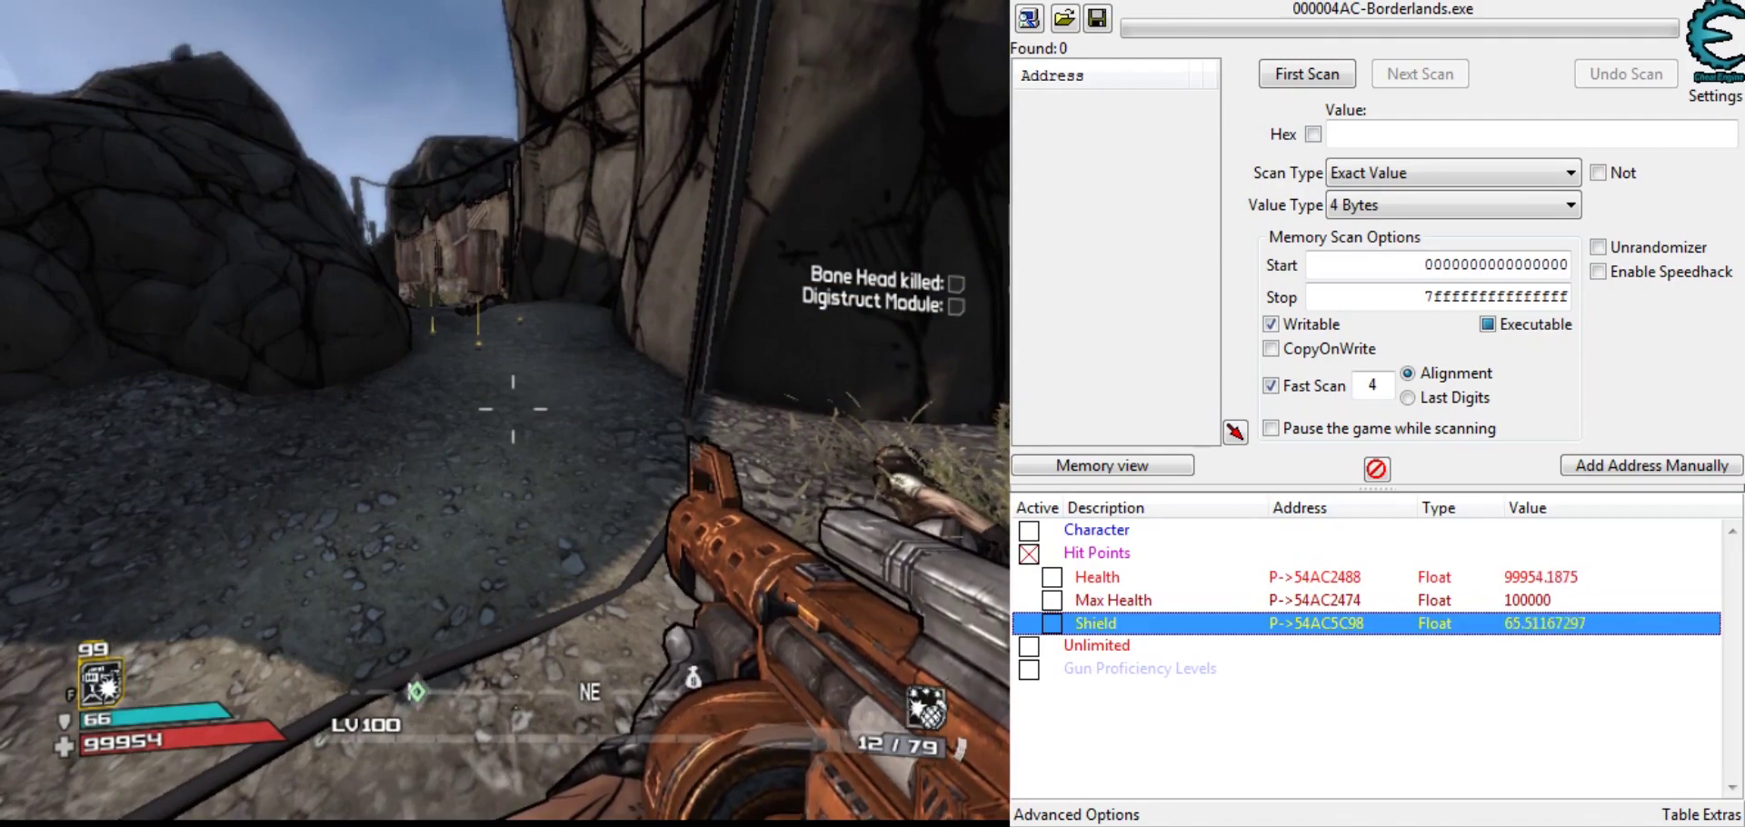
# Step: Set the Shield value to 1
pyautogui.doubleClick(1603, 621)
pyautogui.write('1')
pyautogui.press('Return')
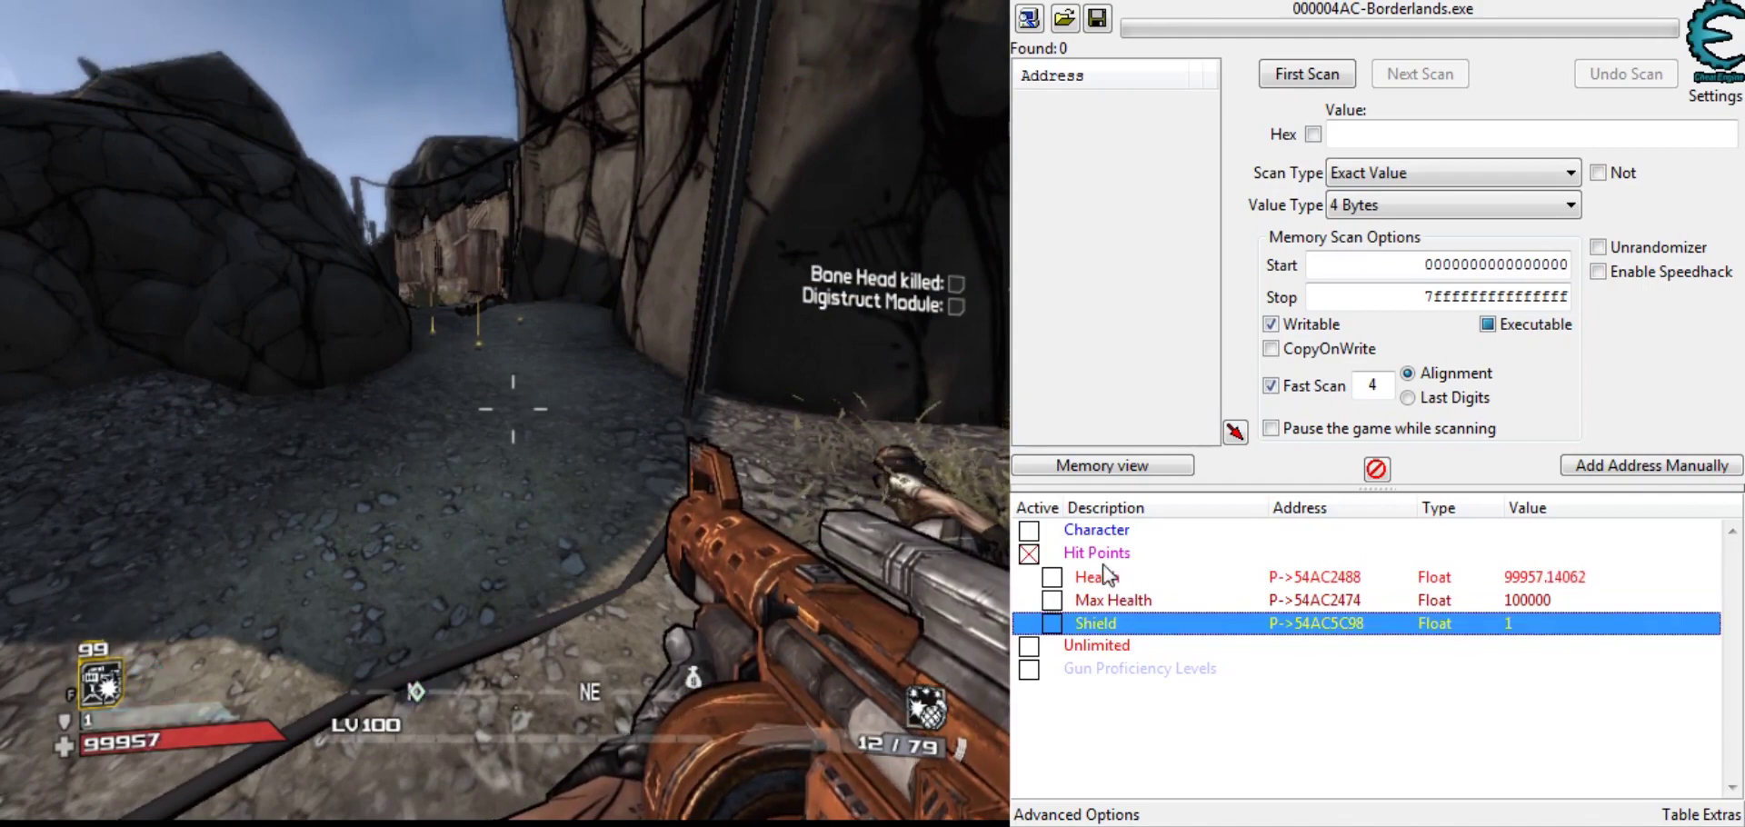
# Step: Collapse the Hit Points group, activate Unlimited Ammo in the Unlimited group and fire the gun in the game
pyautogui.click(1027, 554)
pyautogui.click(1032, 576)
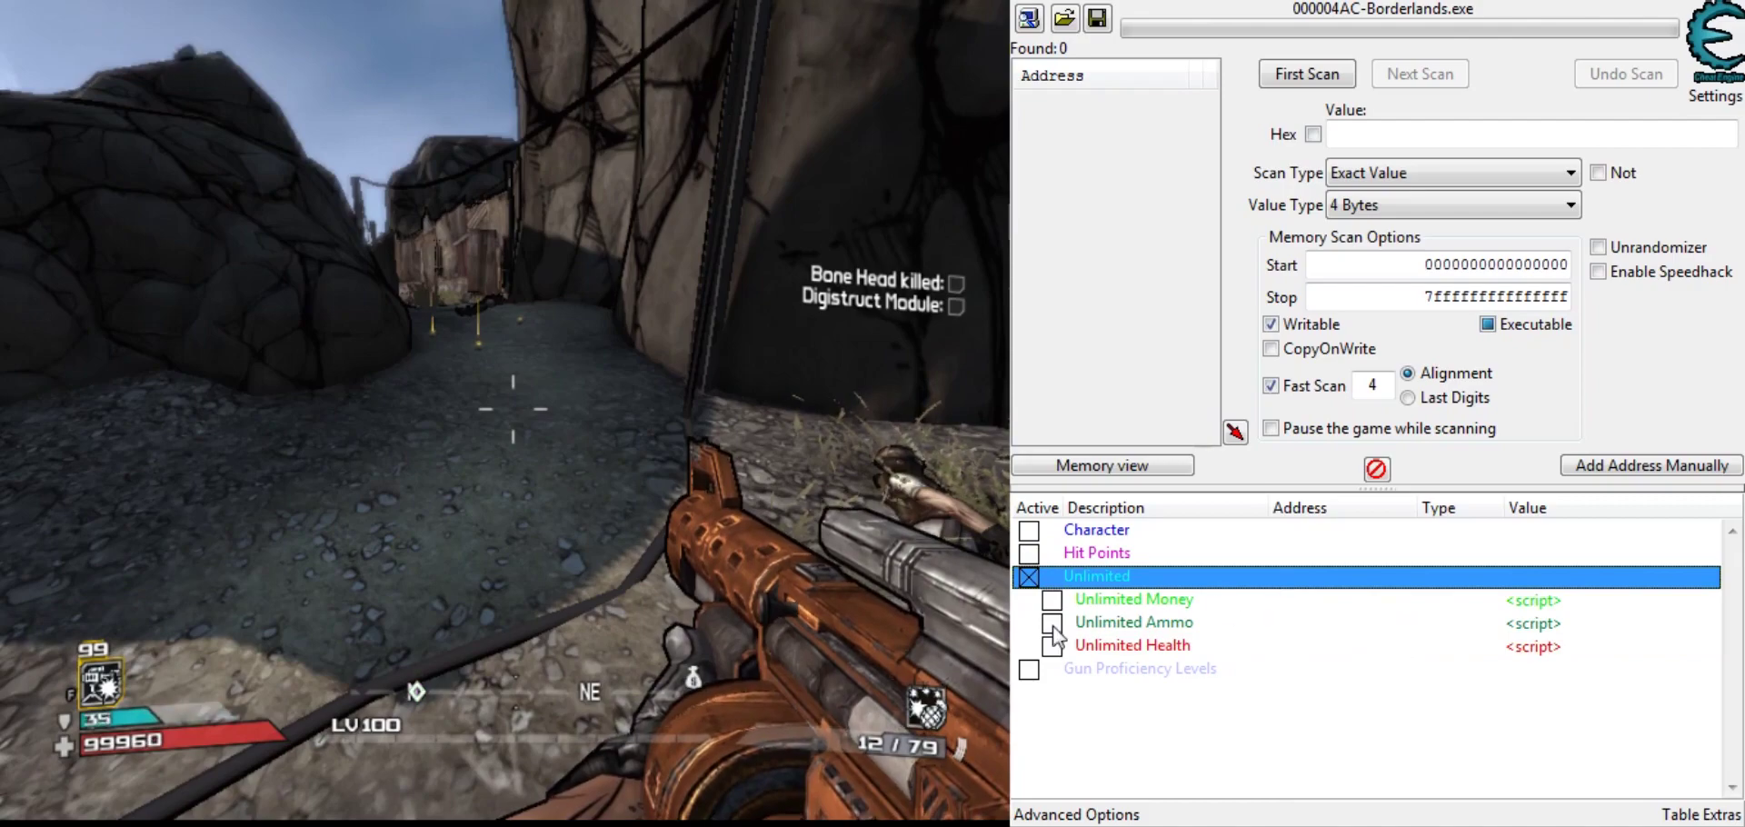
pyautogui.click(1052, 623)
pyautogui.click(513, 409)
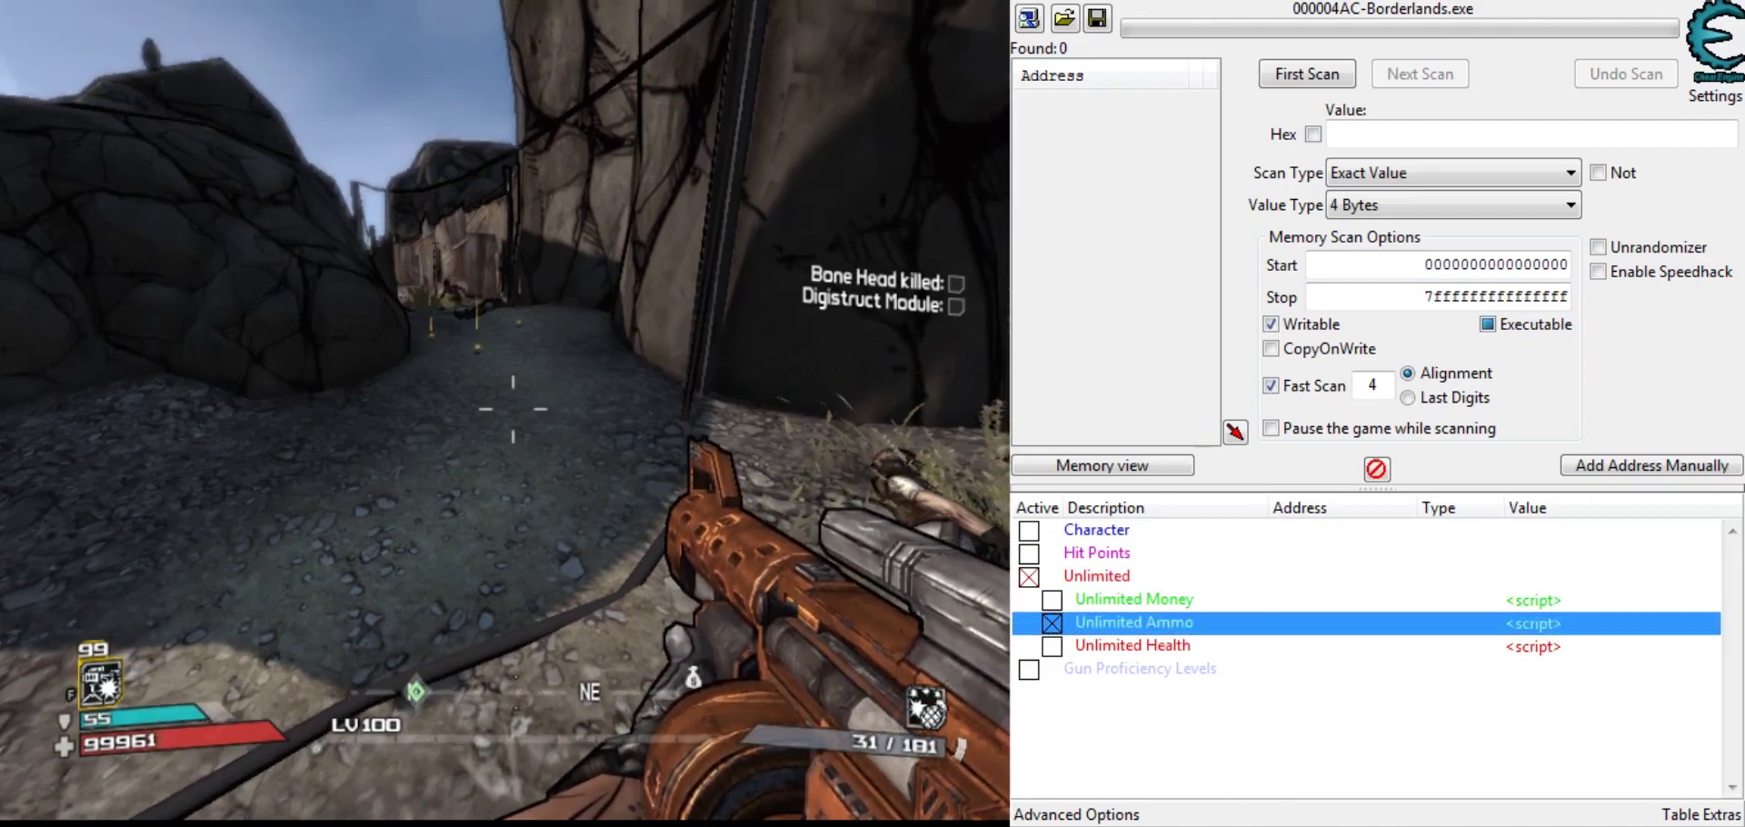
pyautogui.click(513, 409)
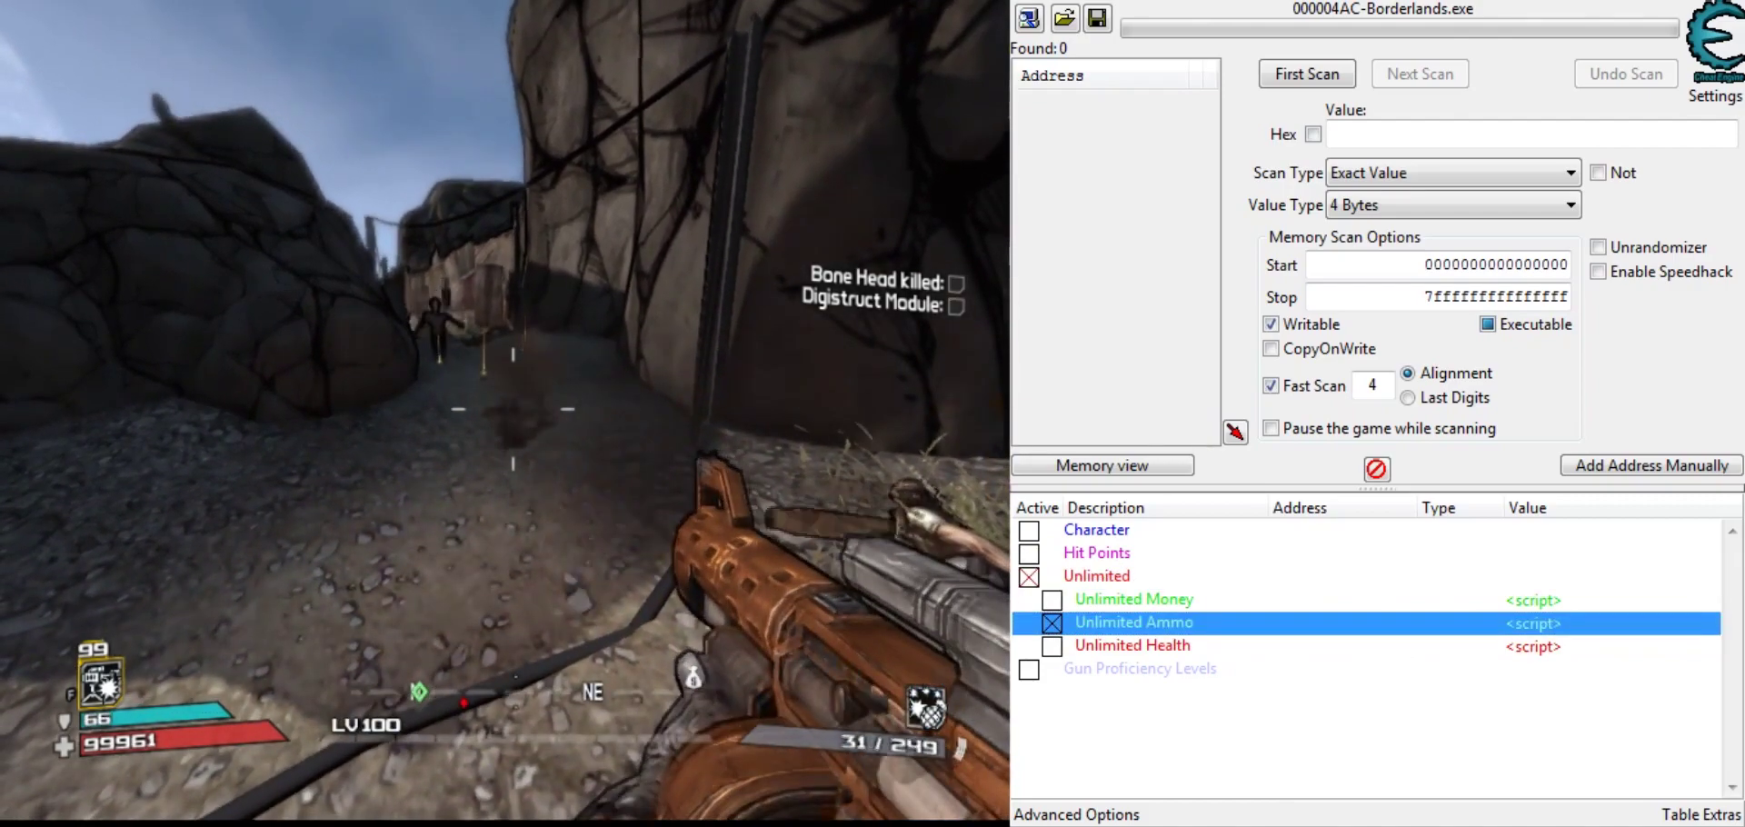
# Step: Advance along the canyon and shoot the Bandit Killer with Unlimited Ammo active
pyautogui.press('w')
pyautogui.click(513, 409)
pyautogui.press('w')
pyautogui.click(513, 409)
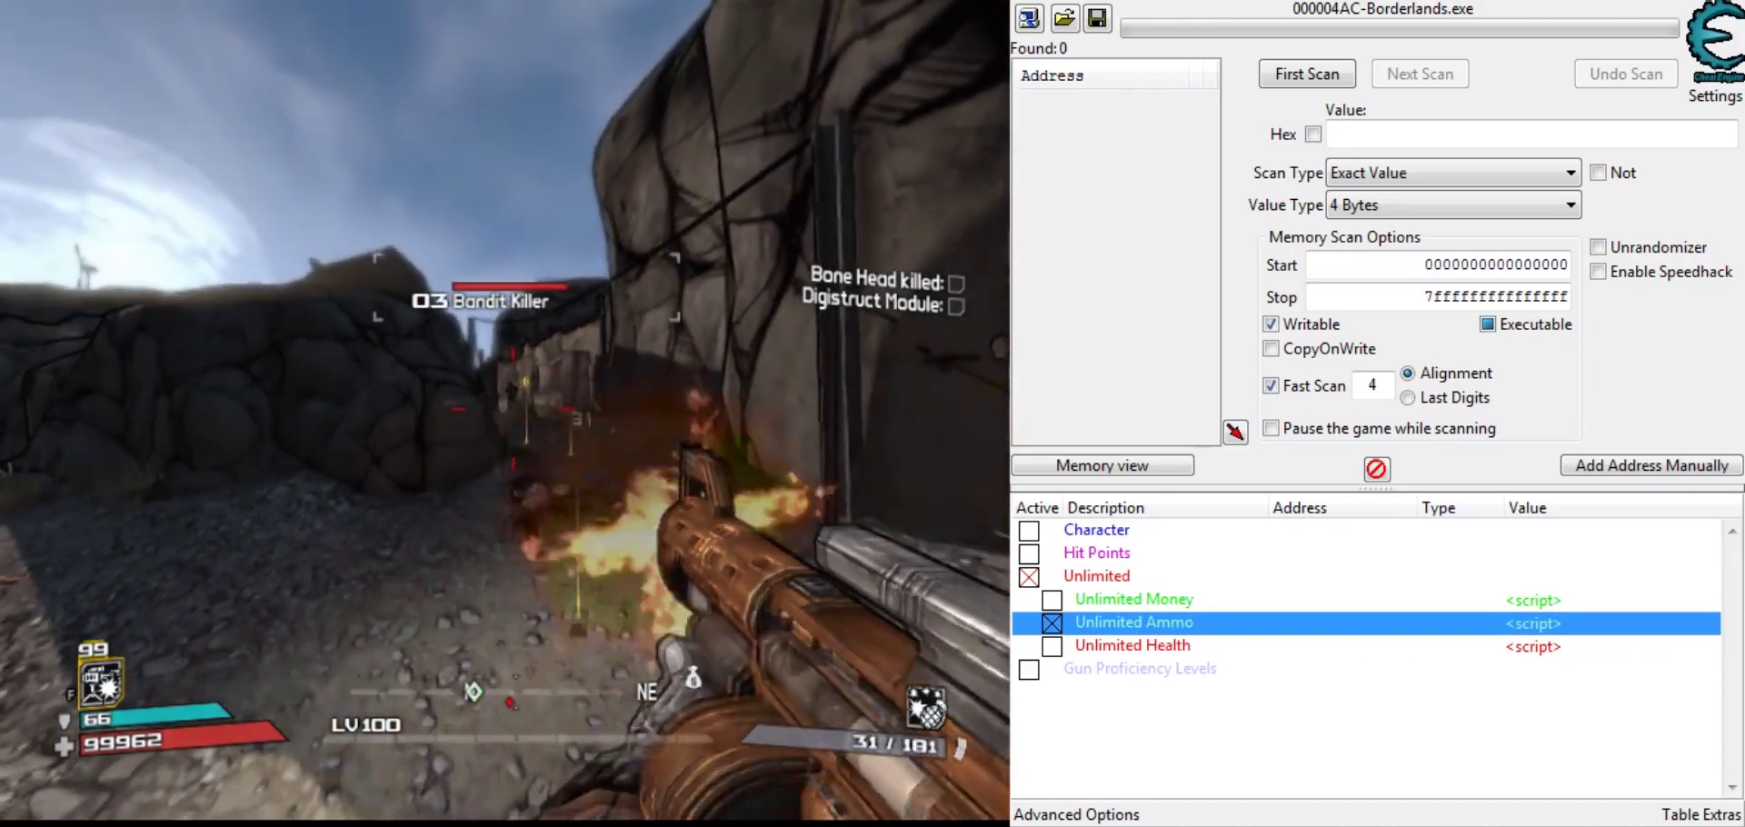
pyautogui.rightClick(512, 409)
pyautogui.click(513, 409)
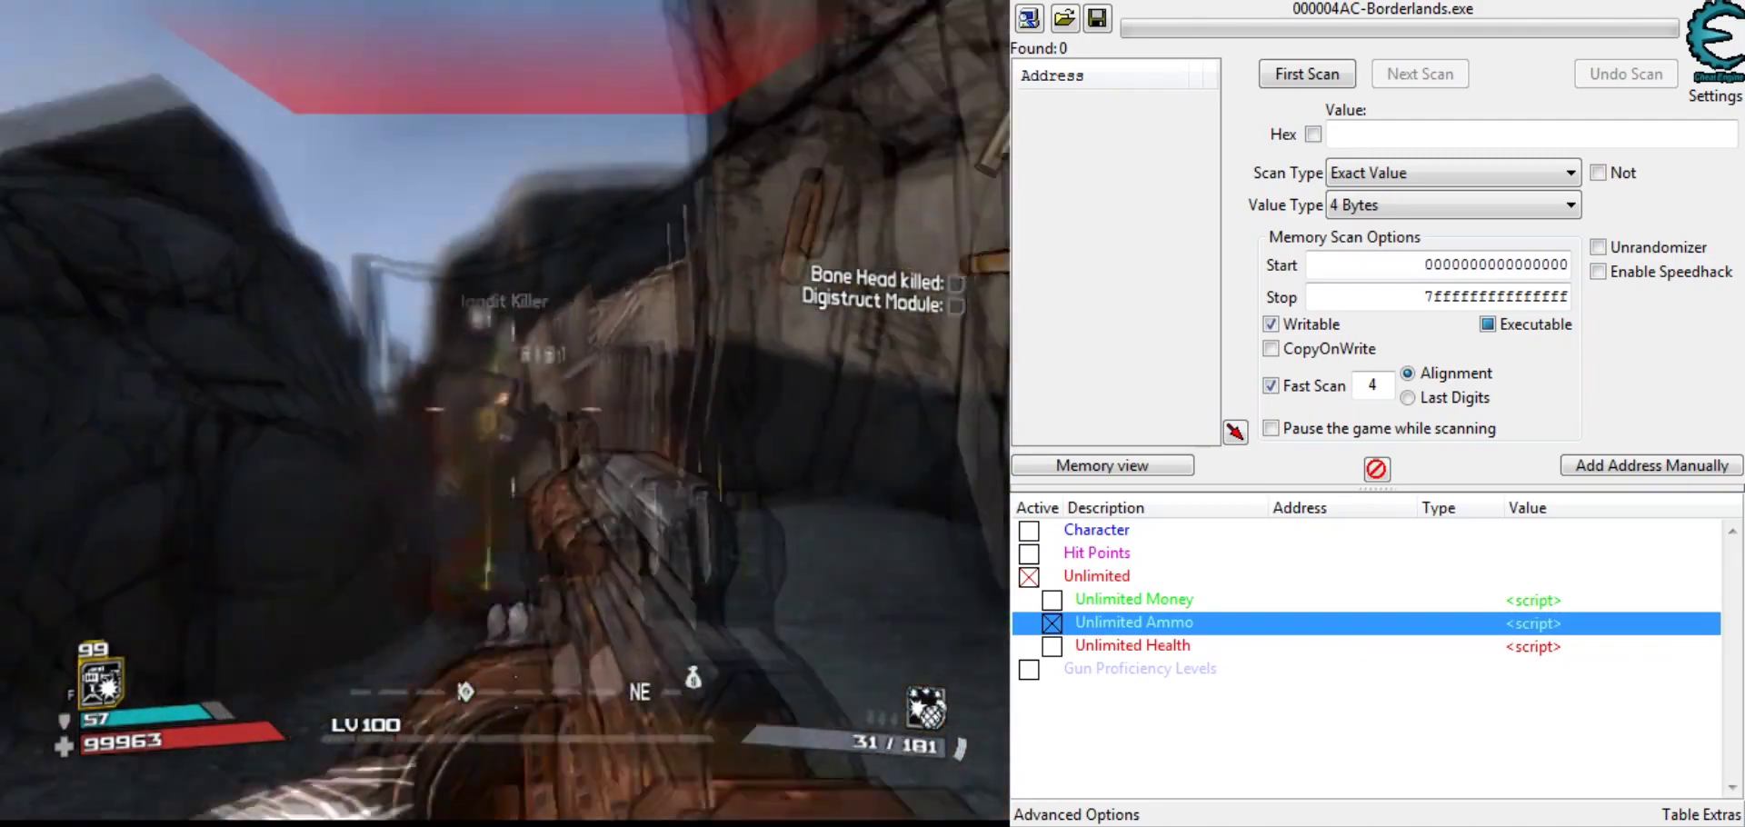
# Step: Switch off Unlimited Ammo, use Unlimited Money, and activate Unlimited Health while moving towards the enemies
pyautogui.click(1052, 623)
pyautogui.click(1052, 601)
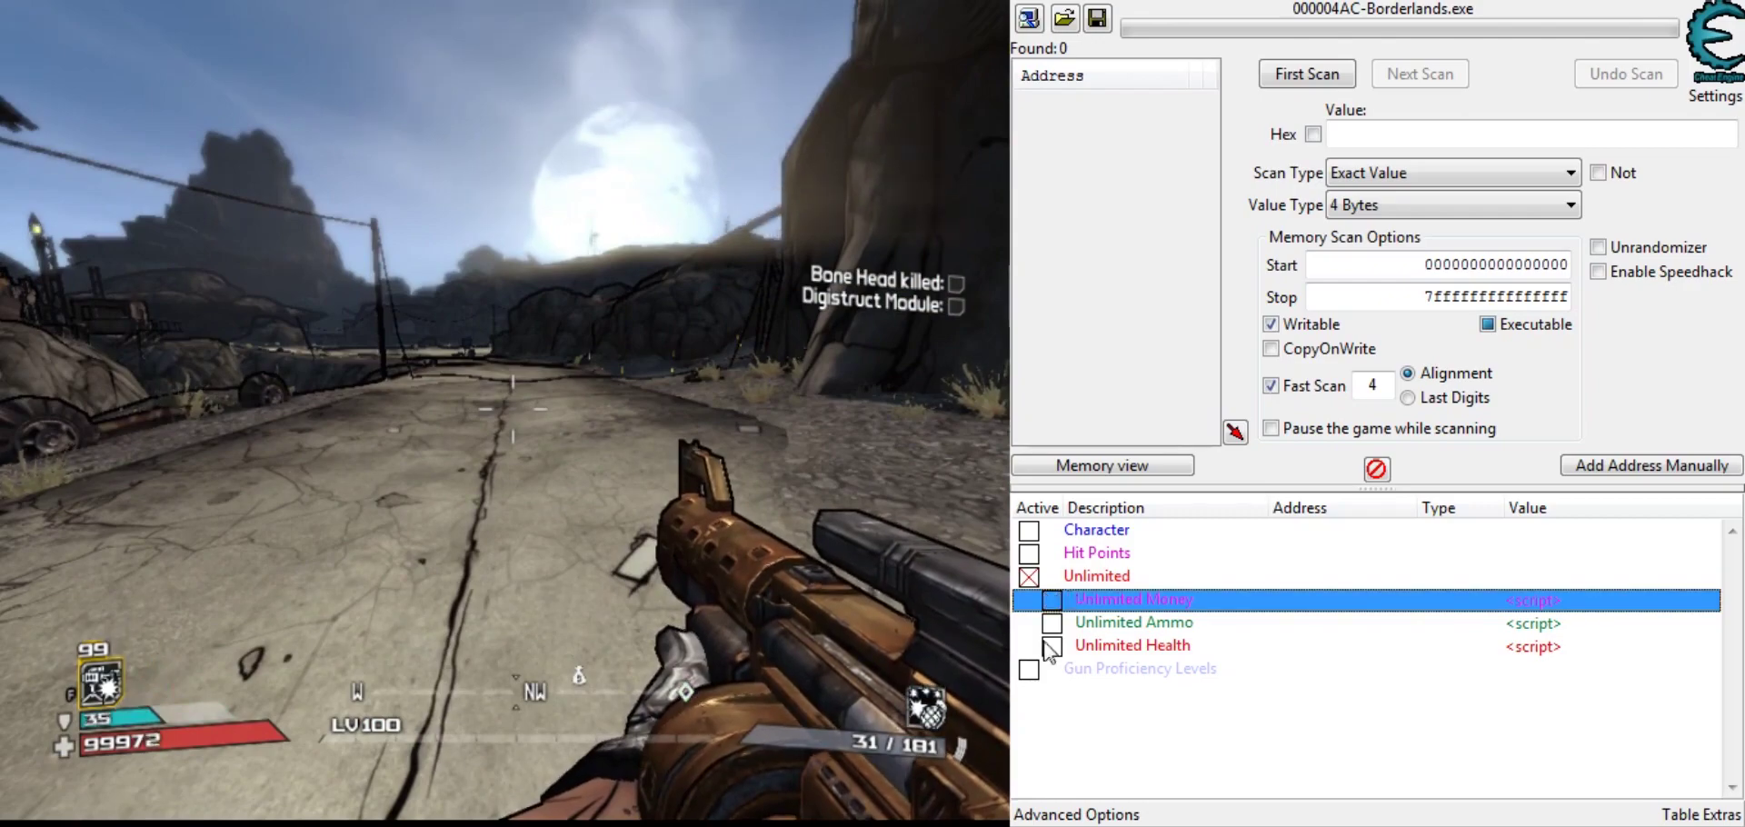
pyautogui.click(1051, 647)
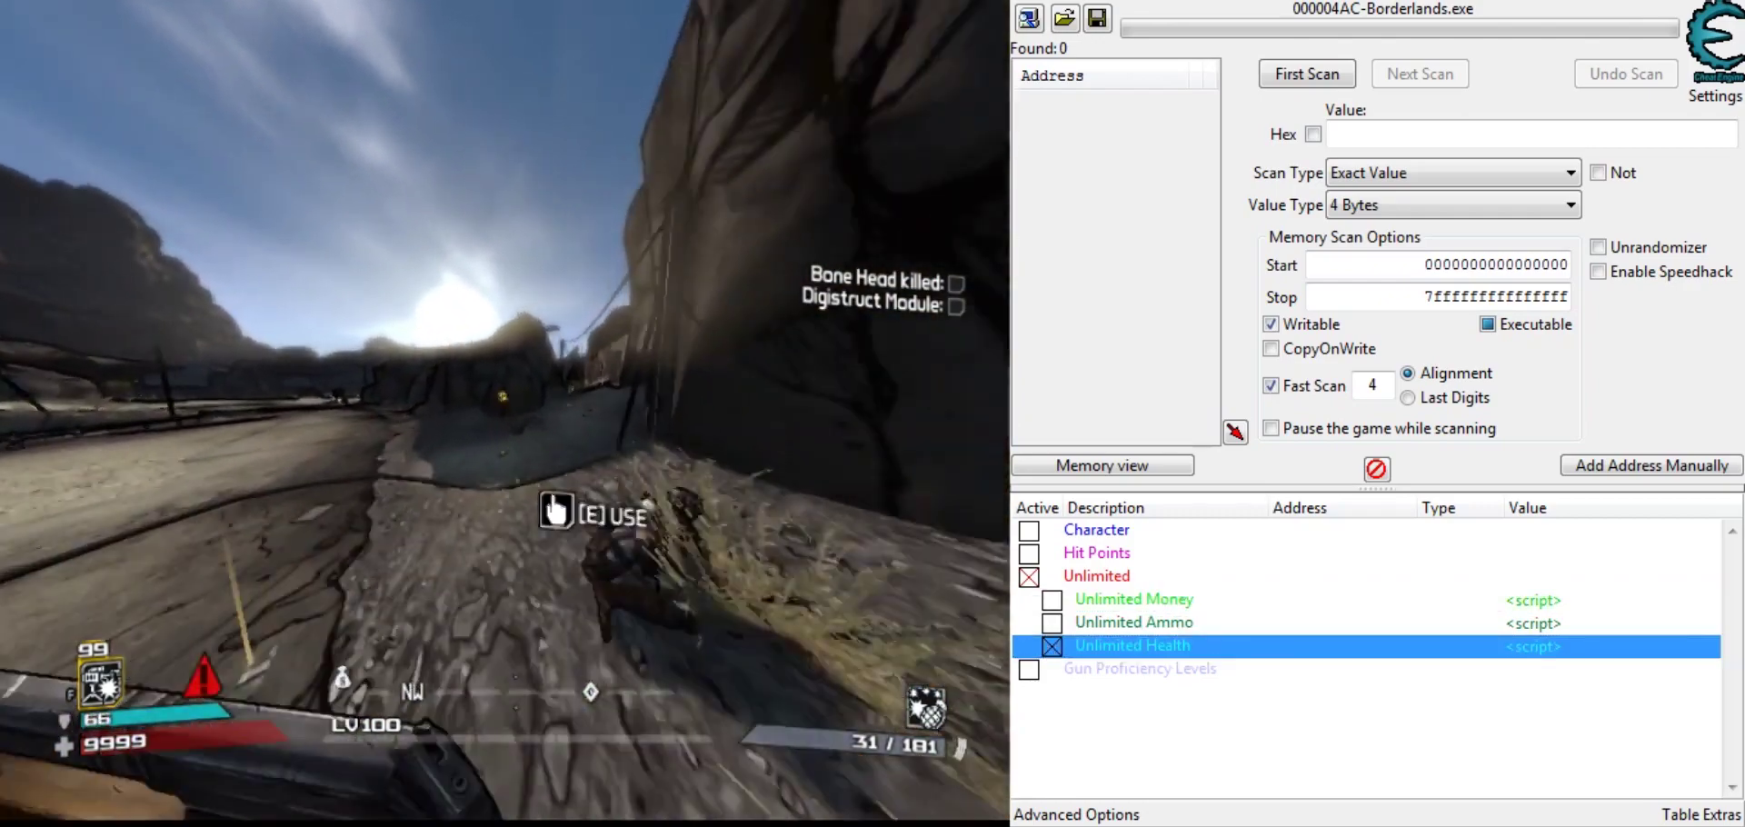
pyautogui.press('w')
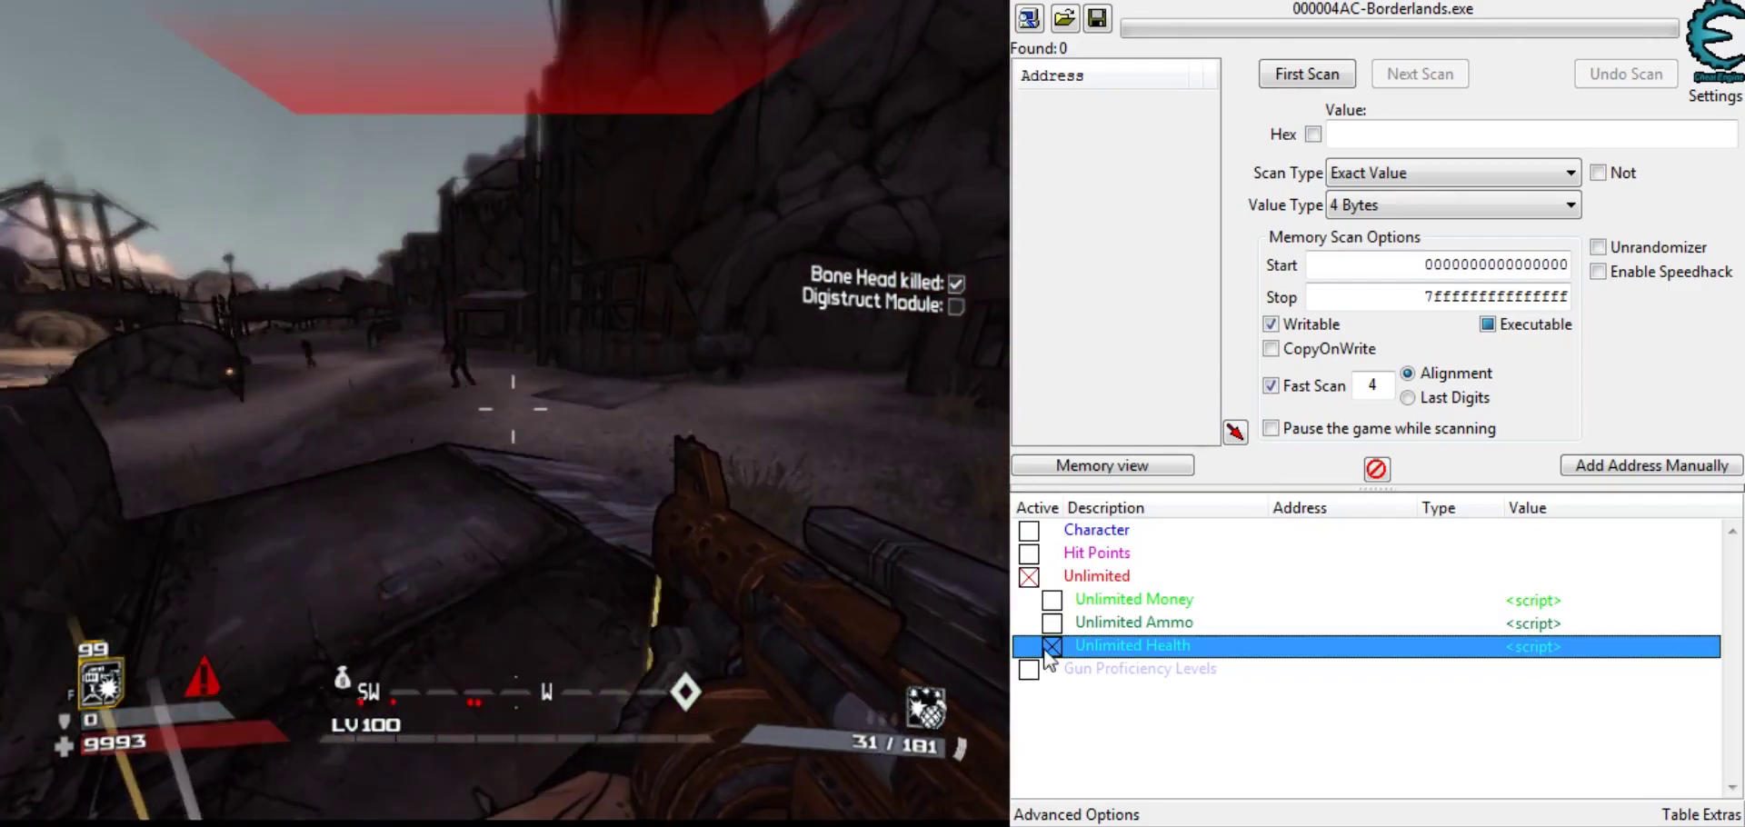
# Step: Deactivate and reactivate the Unlimited group and turn Unlimited Health back on
pyautogui.click(1028, 578)
pyautogui.click(1028, 578)
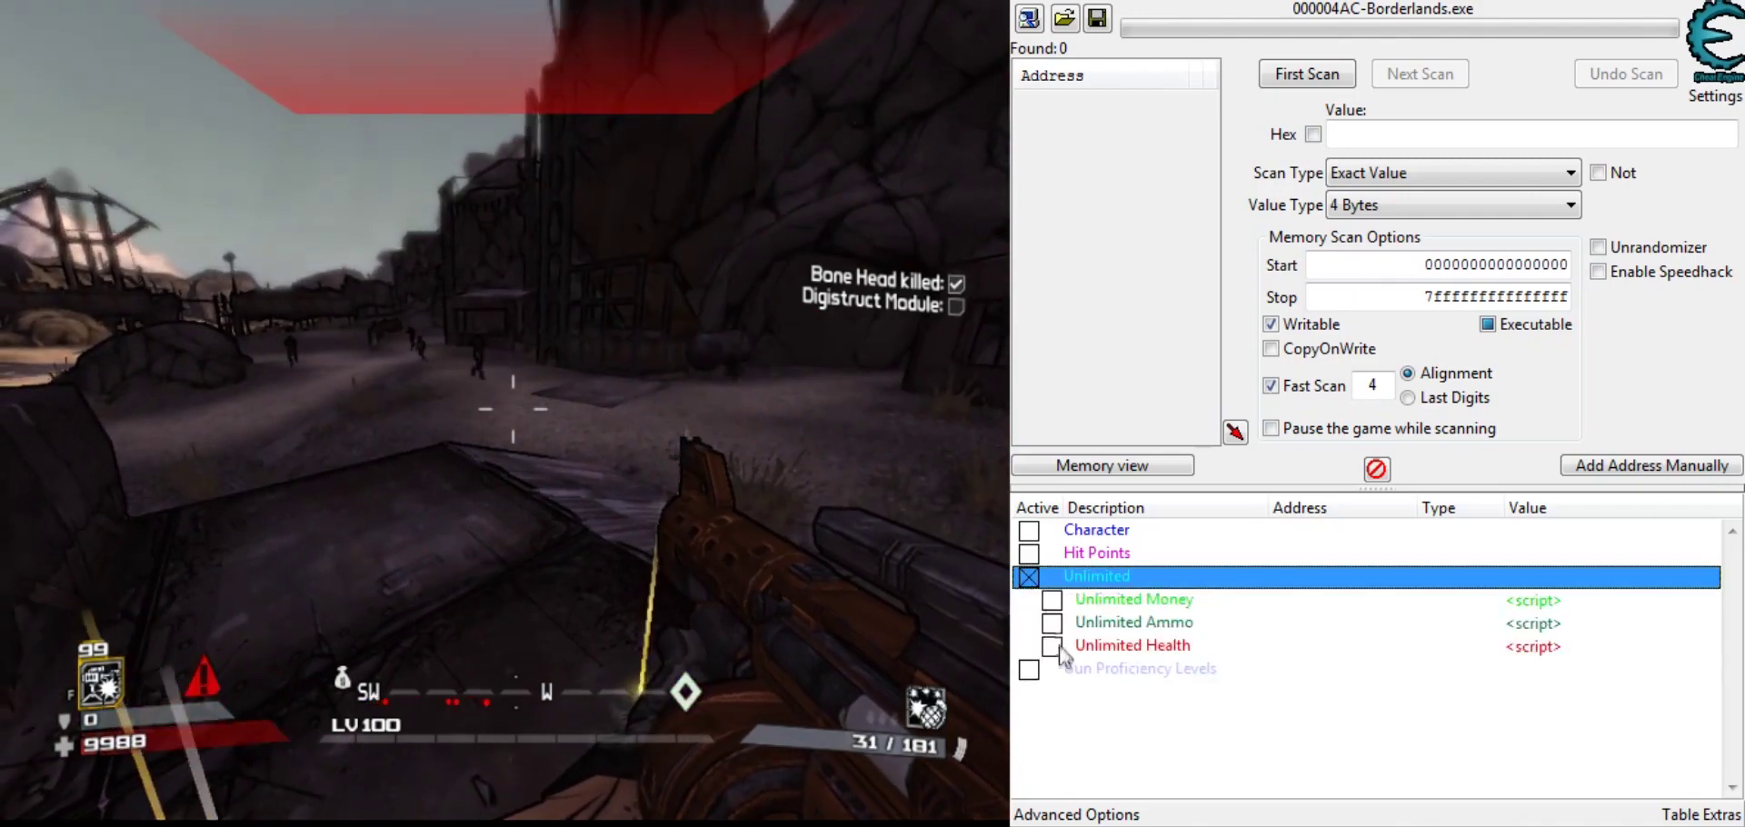
pyautogui.click(1053, 646)
# Step: Collapse the Unlimited group, expand Gun Proficiency Levels and open the weapon proficiencies on the game's character screen
pyautogui.click(1028, 578)
pyautogui.click(1029, 600)
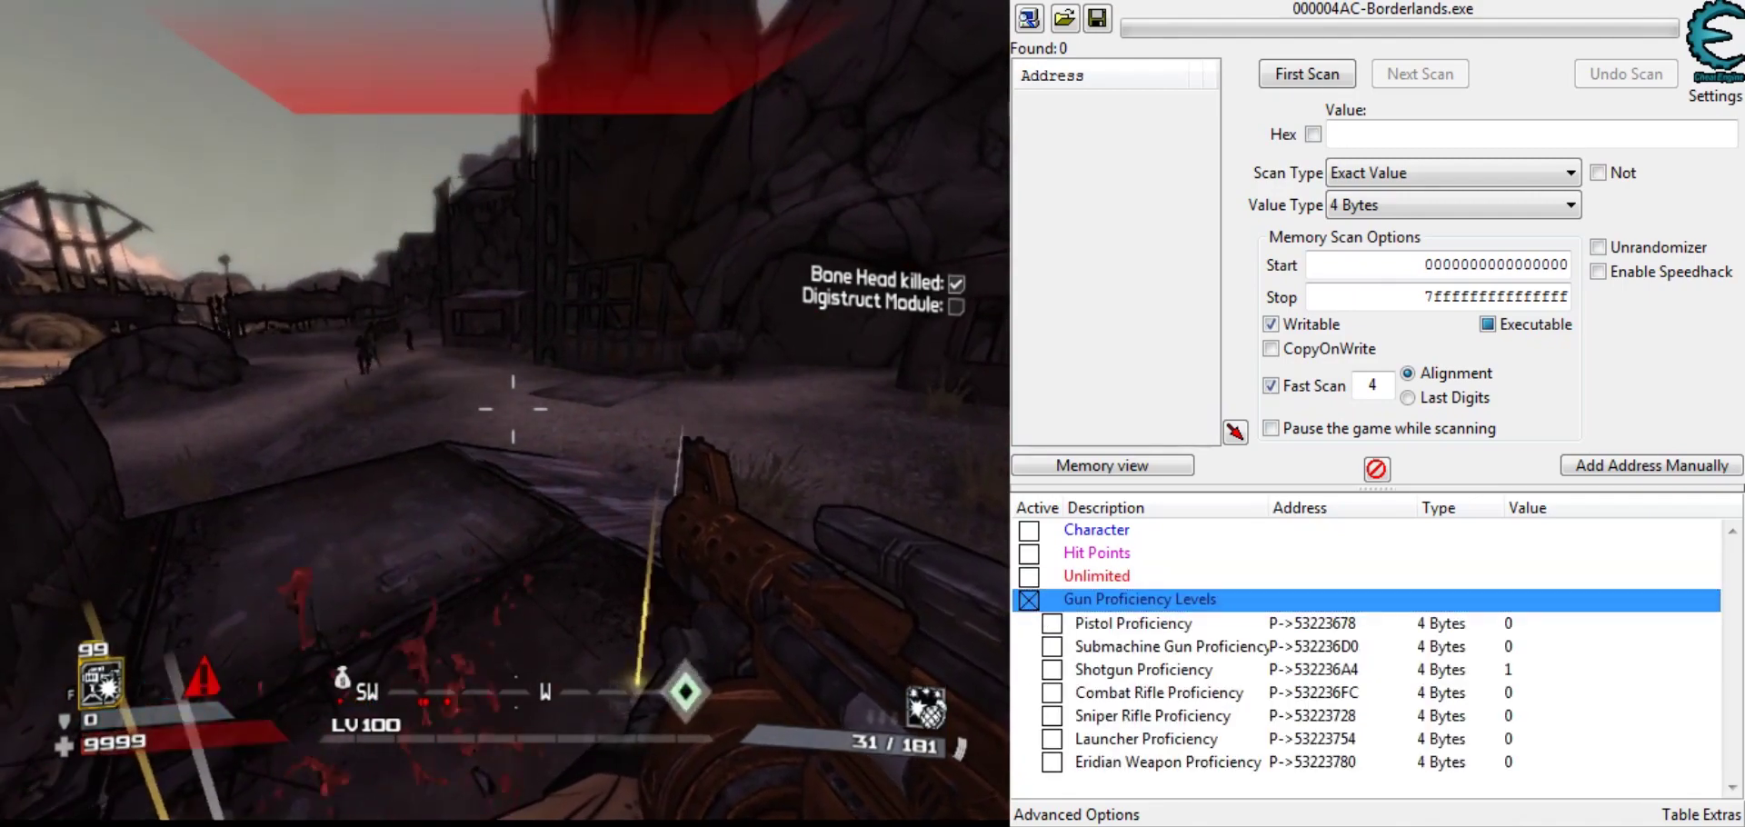
pyautogui.press('i')
pyautogui.click(603, 76)
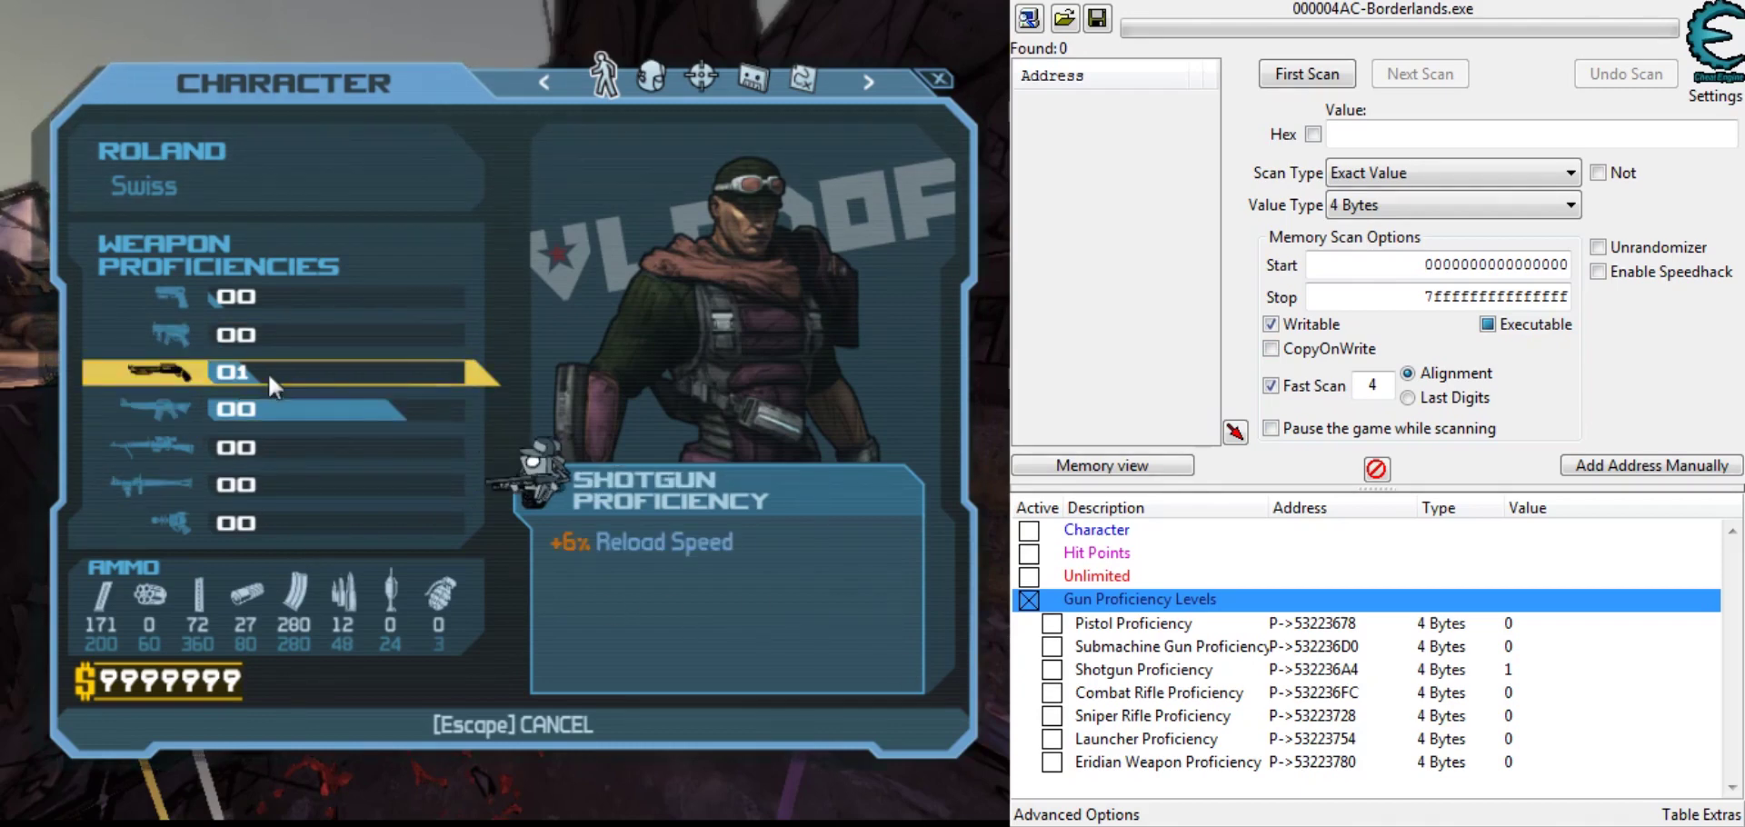
# Step: Set the Shotgun Proficiency to 5000 and recheck it on the game's character screen
pyautogui.click(1345, 669)
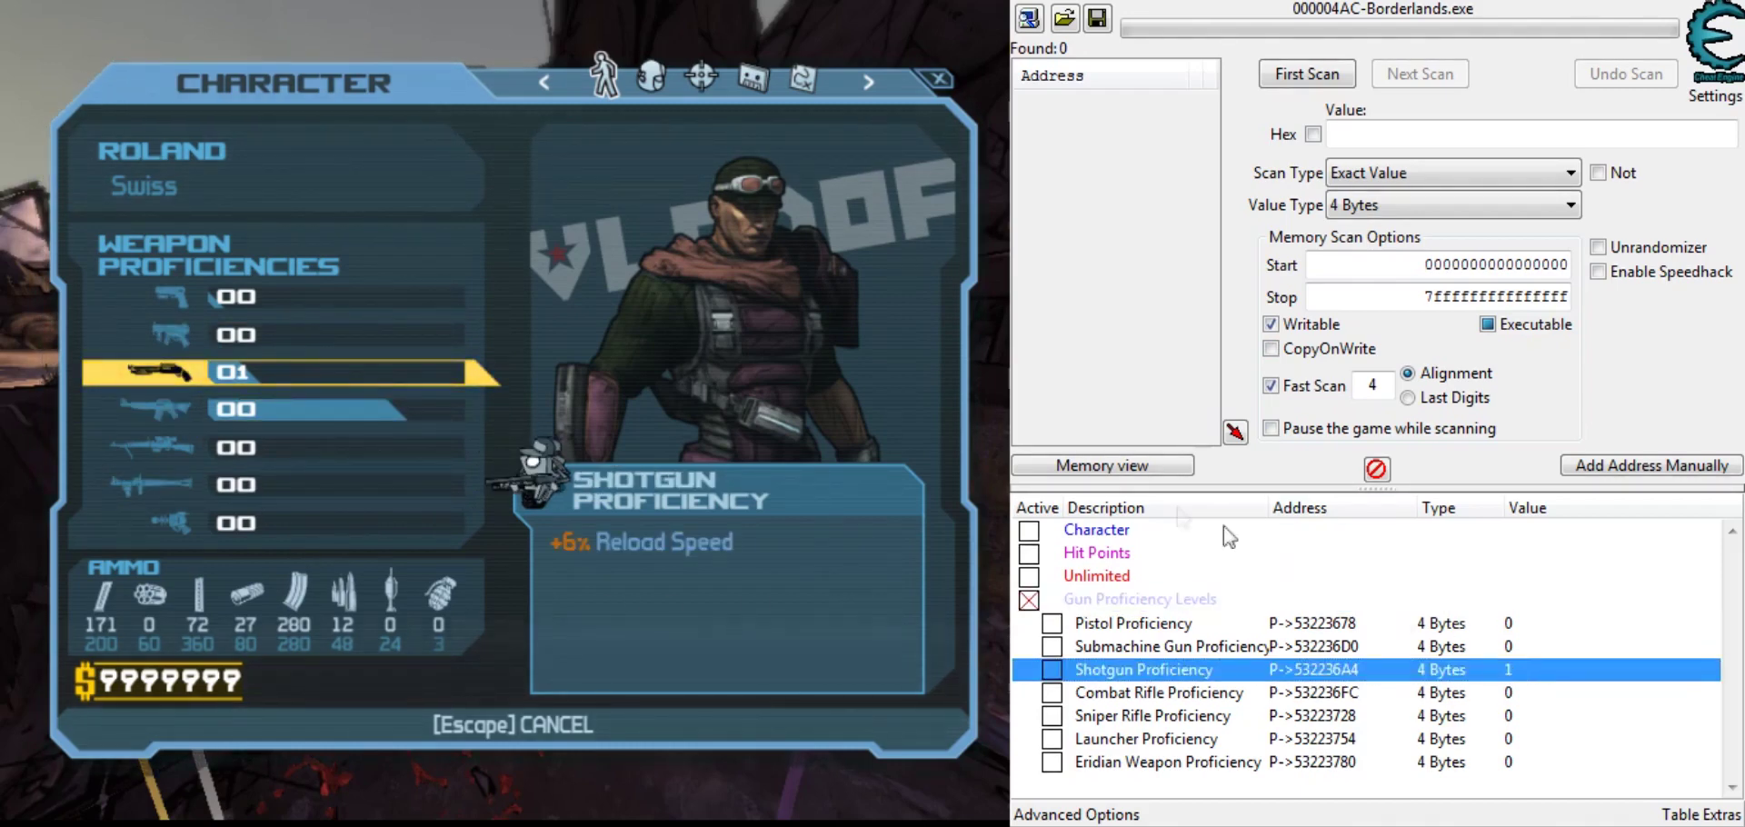
pyautogui.write('5000')
pyautogui.press('Return')
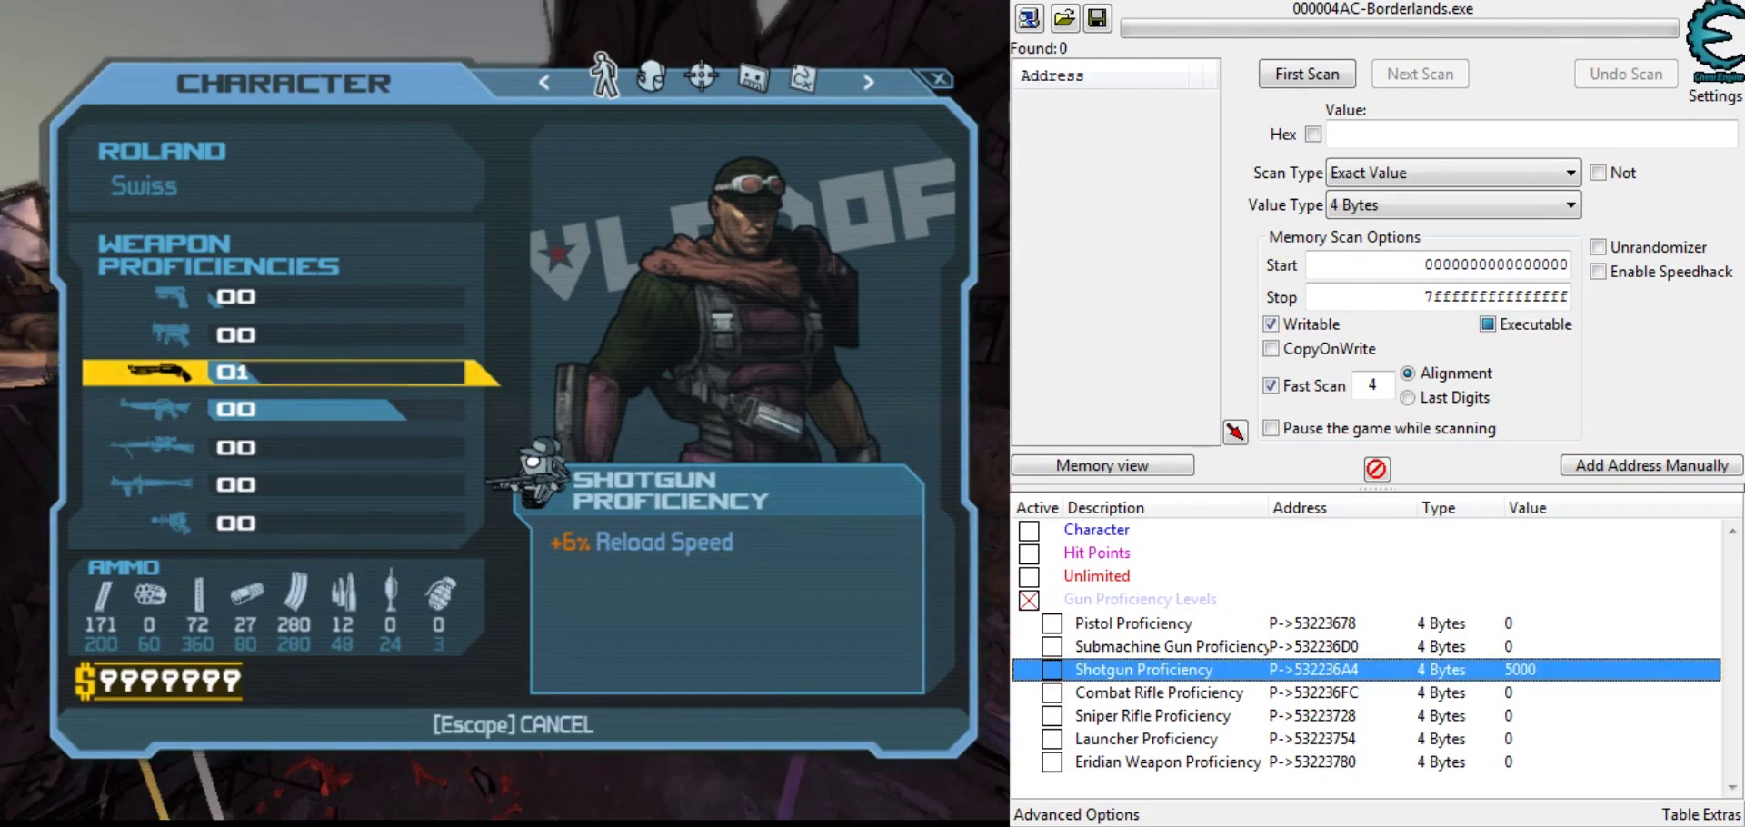
pyautogui.press('Escape')
pyautogui.press('Tab')
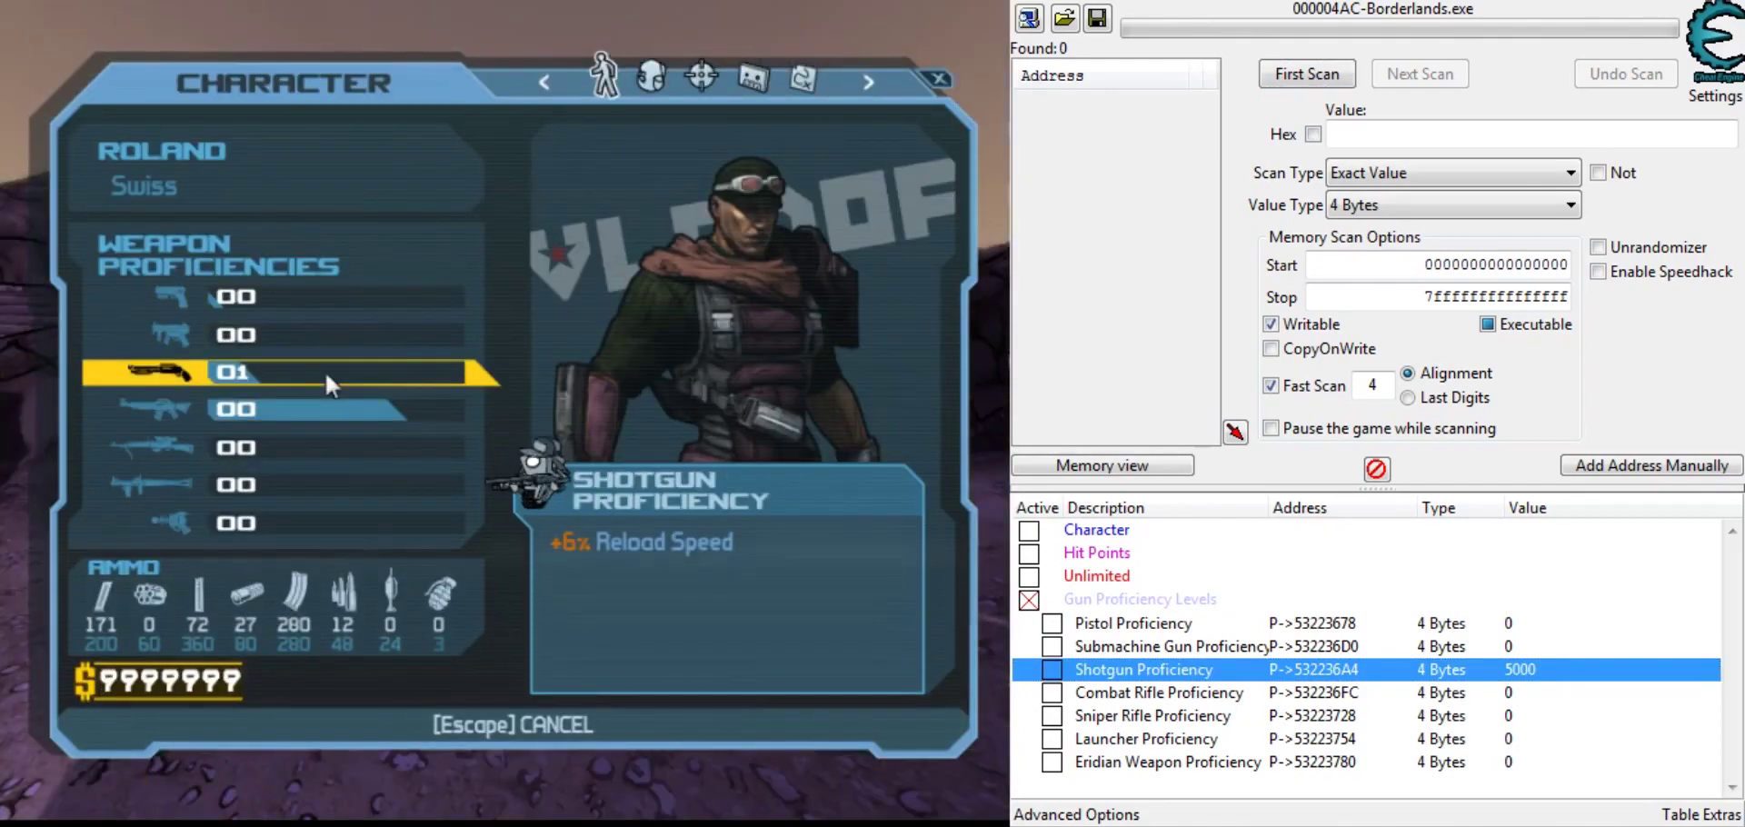
pyautogui.press('Escape')
# Step: Fire the shotgun in the game, reactivate Unlimited Ammo and fire again
pyautogui.click(514, 409)
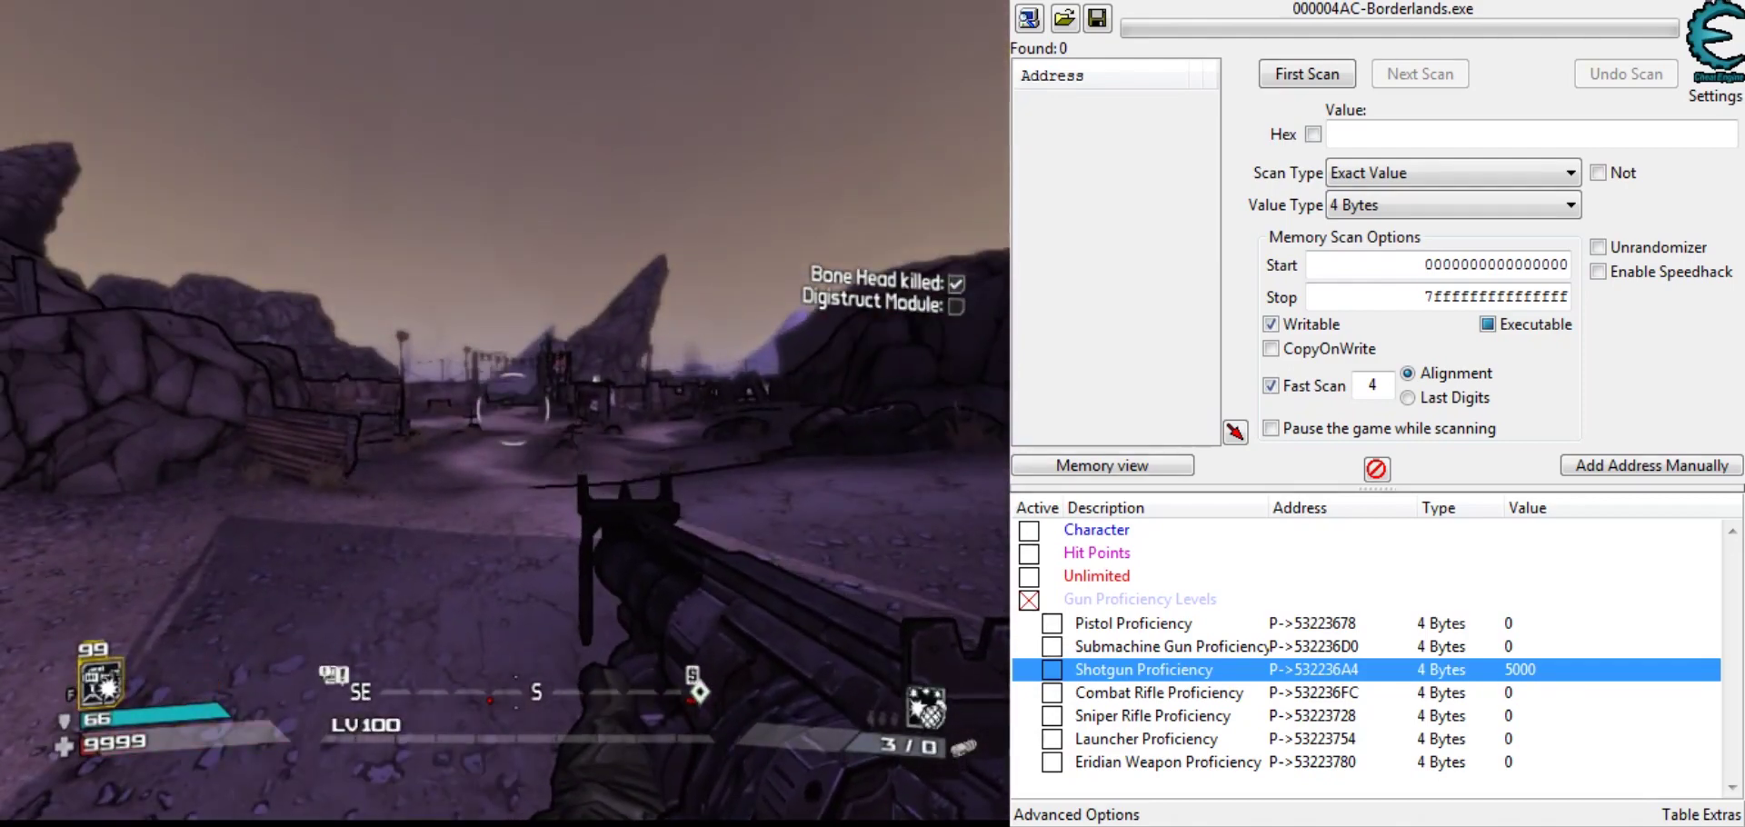
pyautogui.press('Tab')
pyautogui.press('Escape')
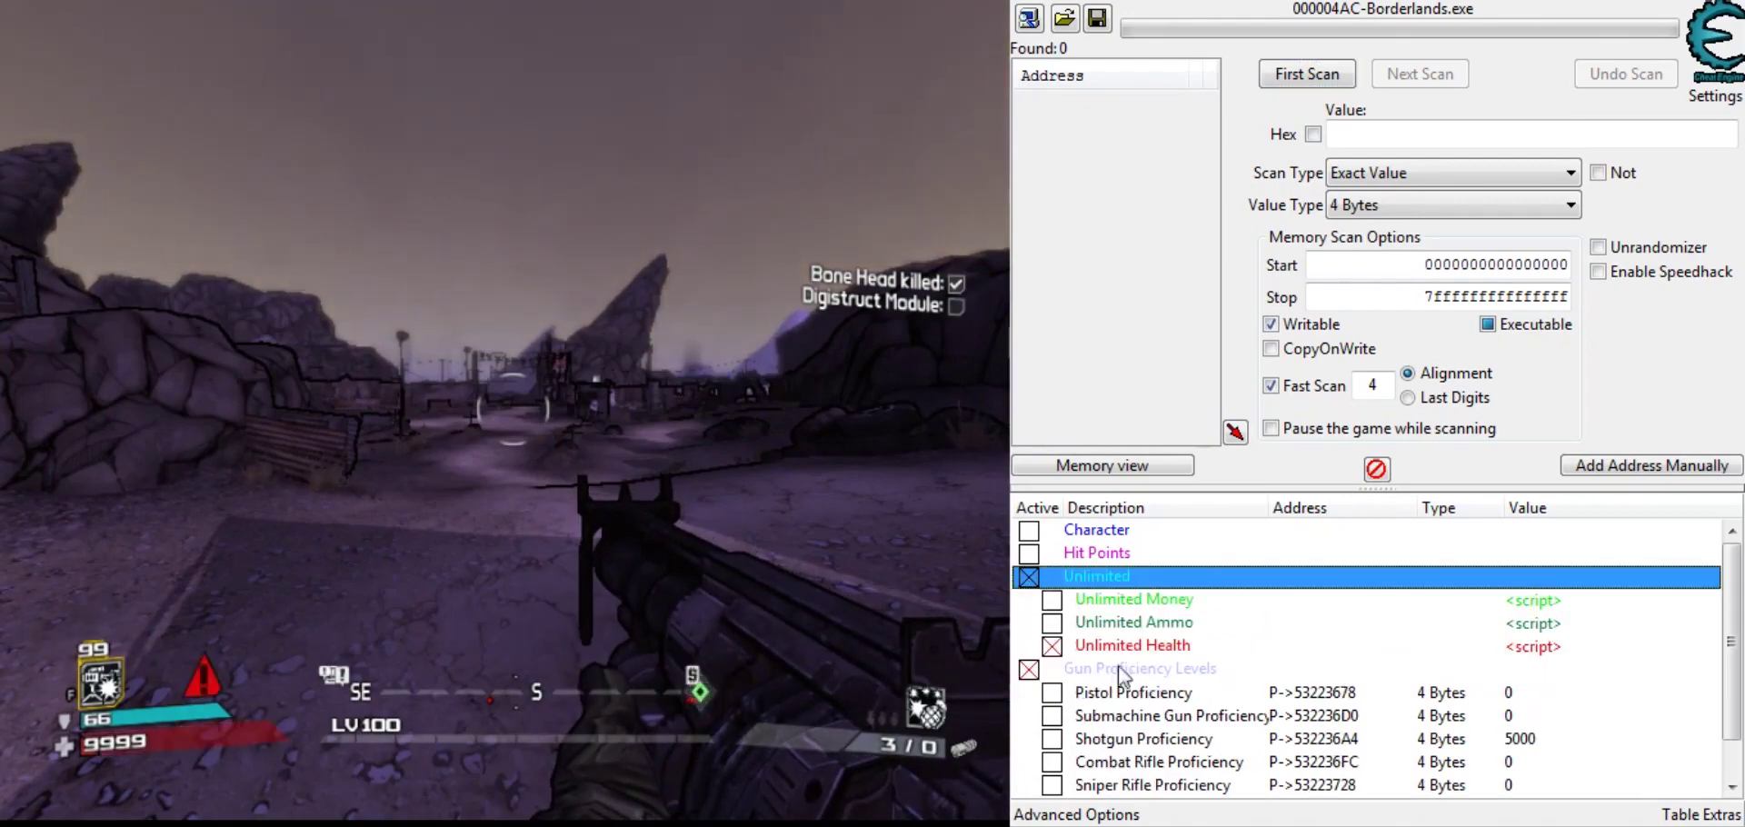
pyautogui.click(1052, 622)
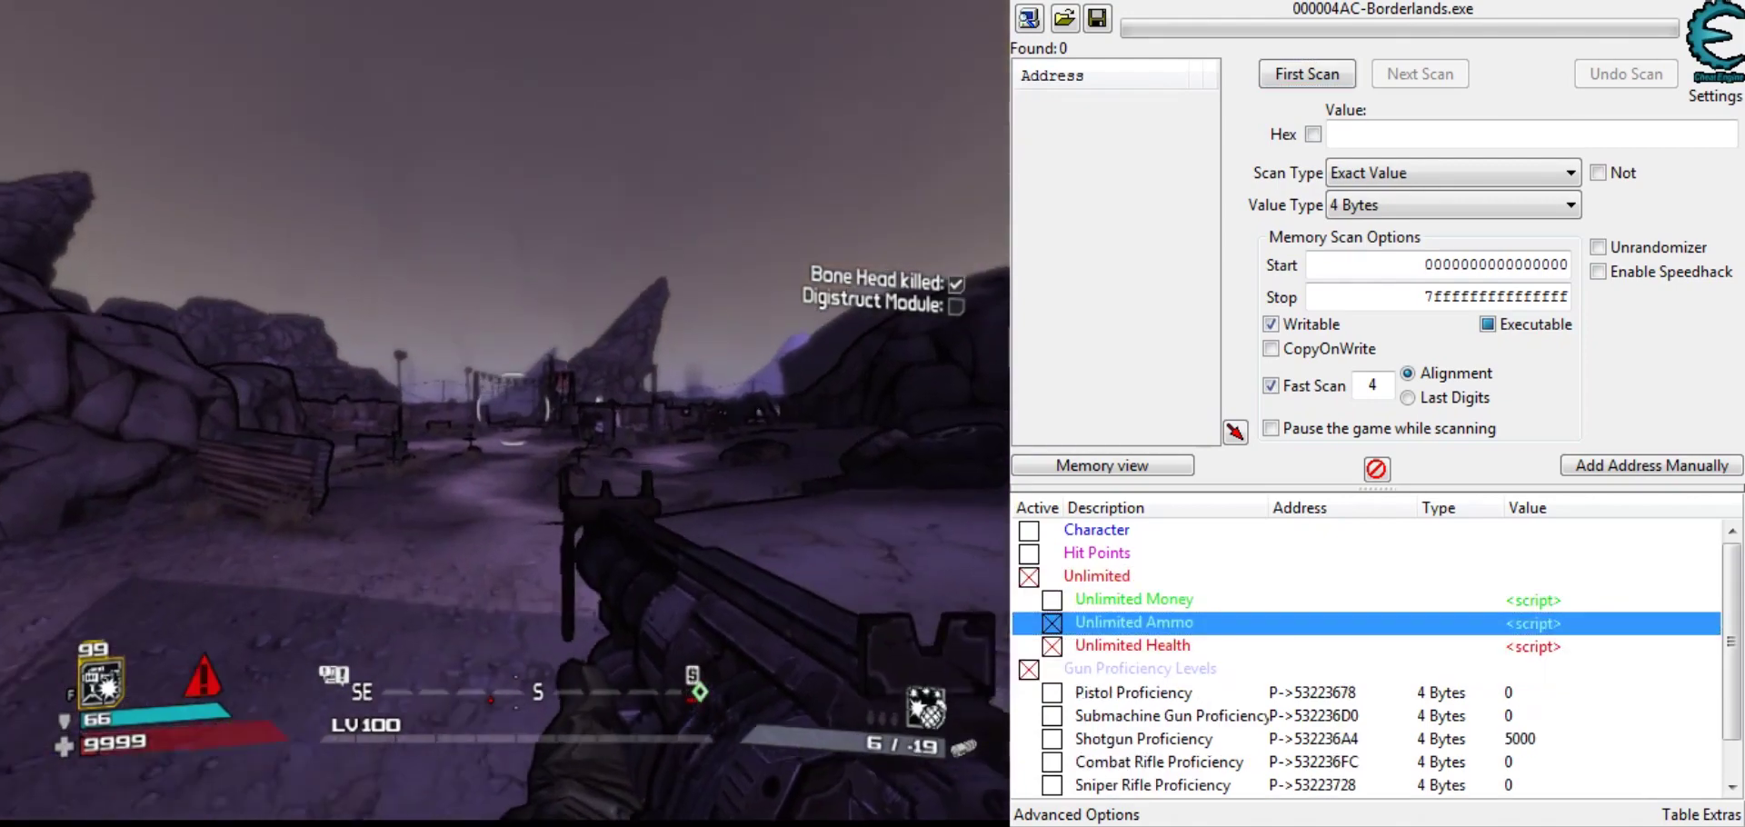
pyautogui.click(513, 409)
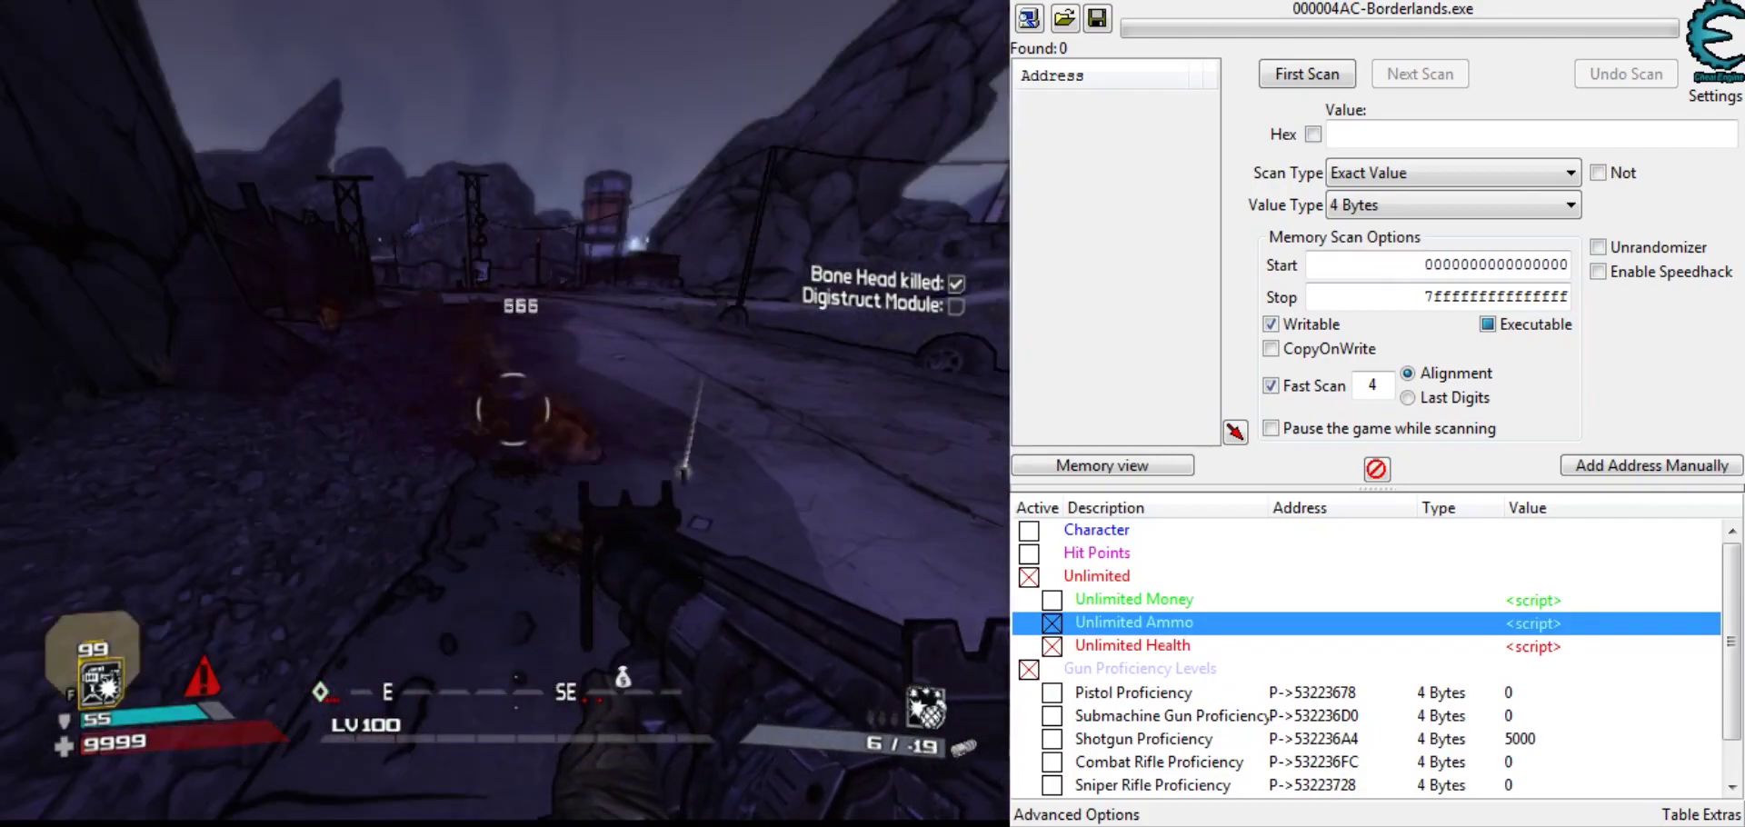
# Step: Check the shotgun proficiency bonuses on the character screen and shoot the Bandit Killers with the shotgun
pyautogui.press('Tab')
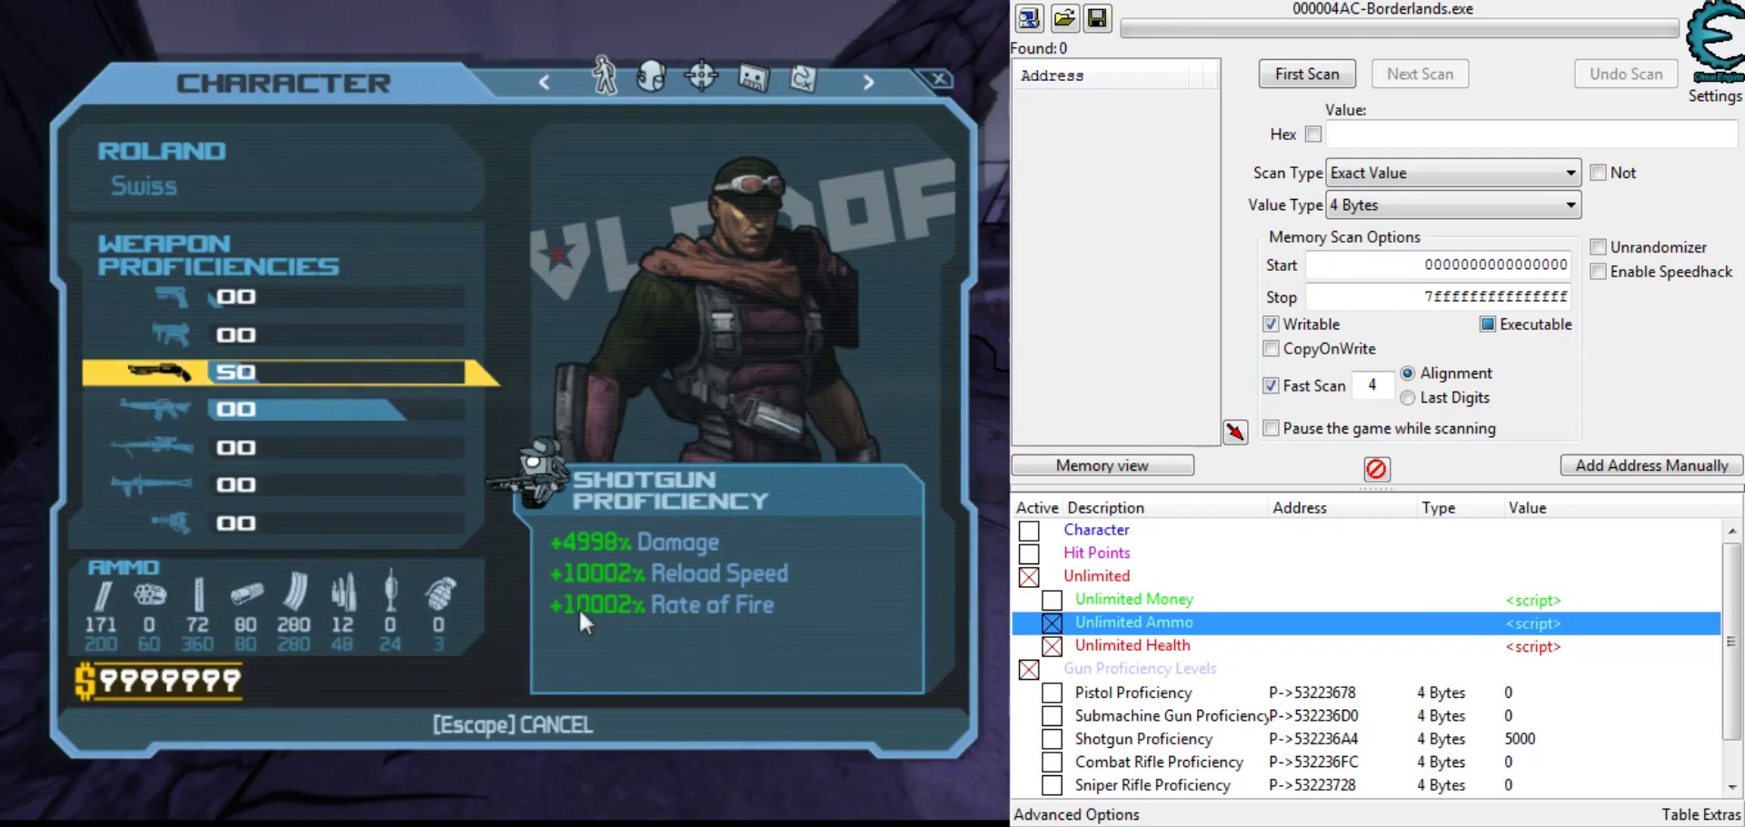
pyautogui.press('Escape')
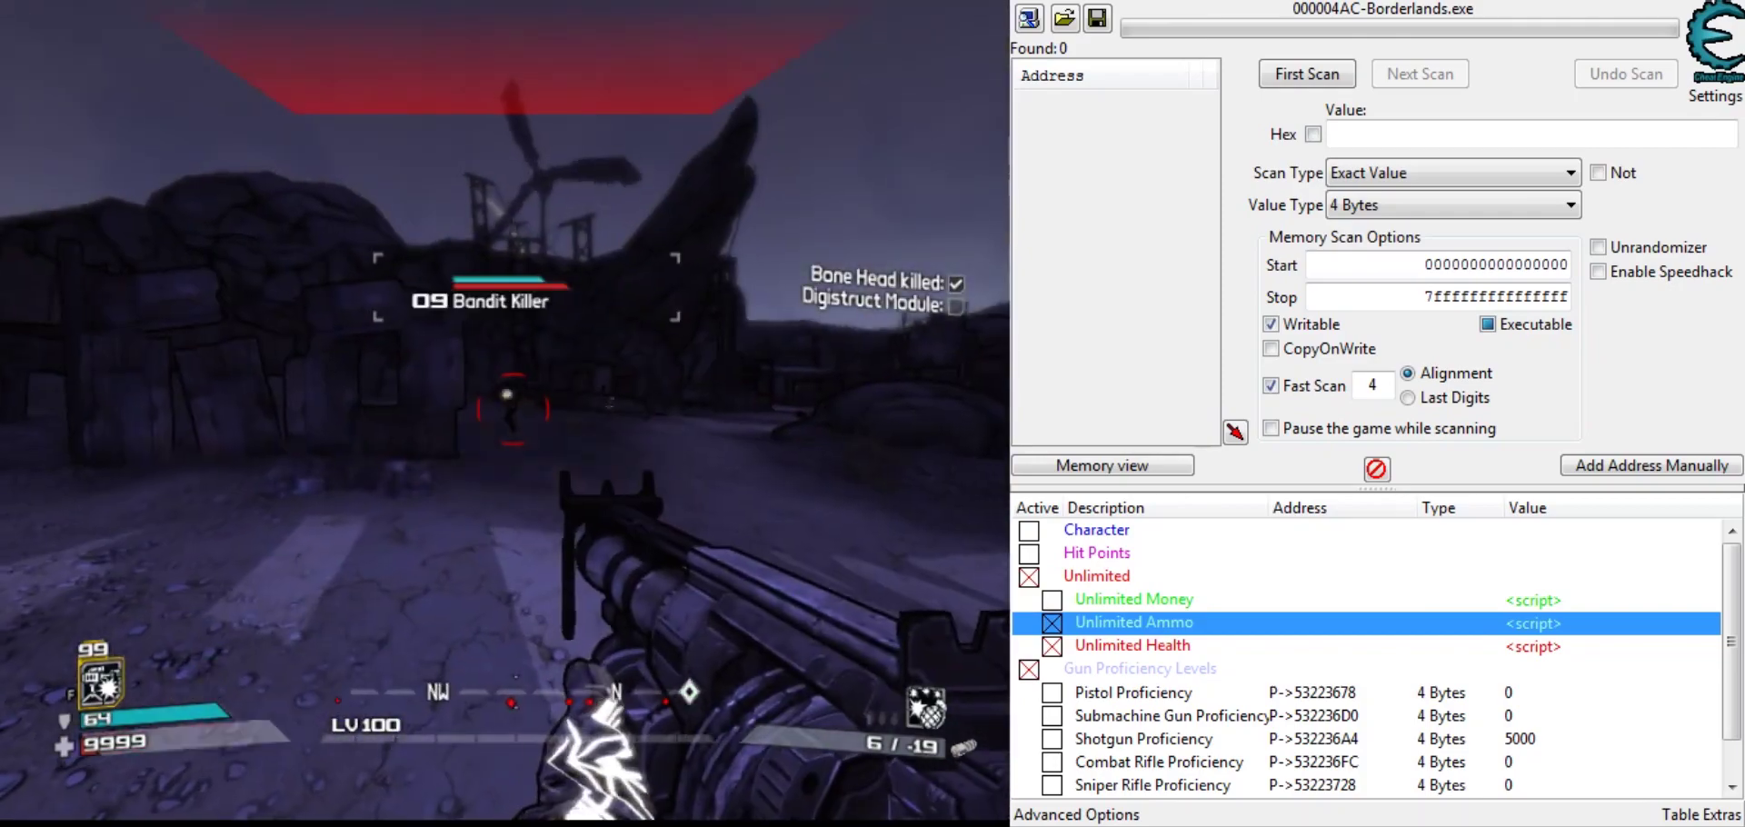
pyautogui.click(514, 409)
pyautogui.click(514, 409)
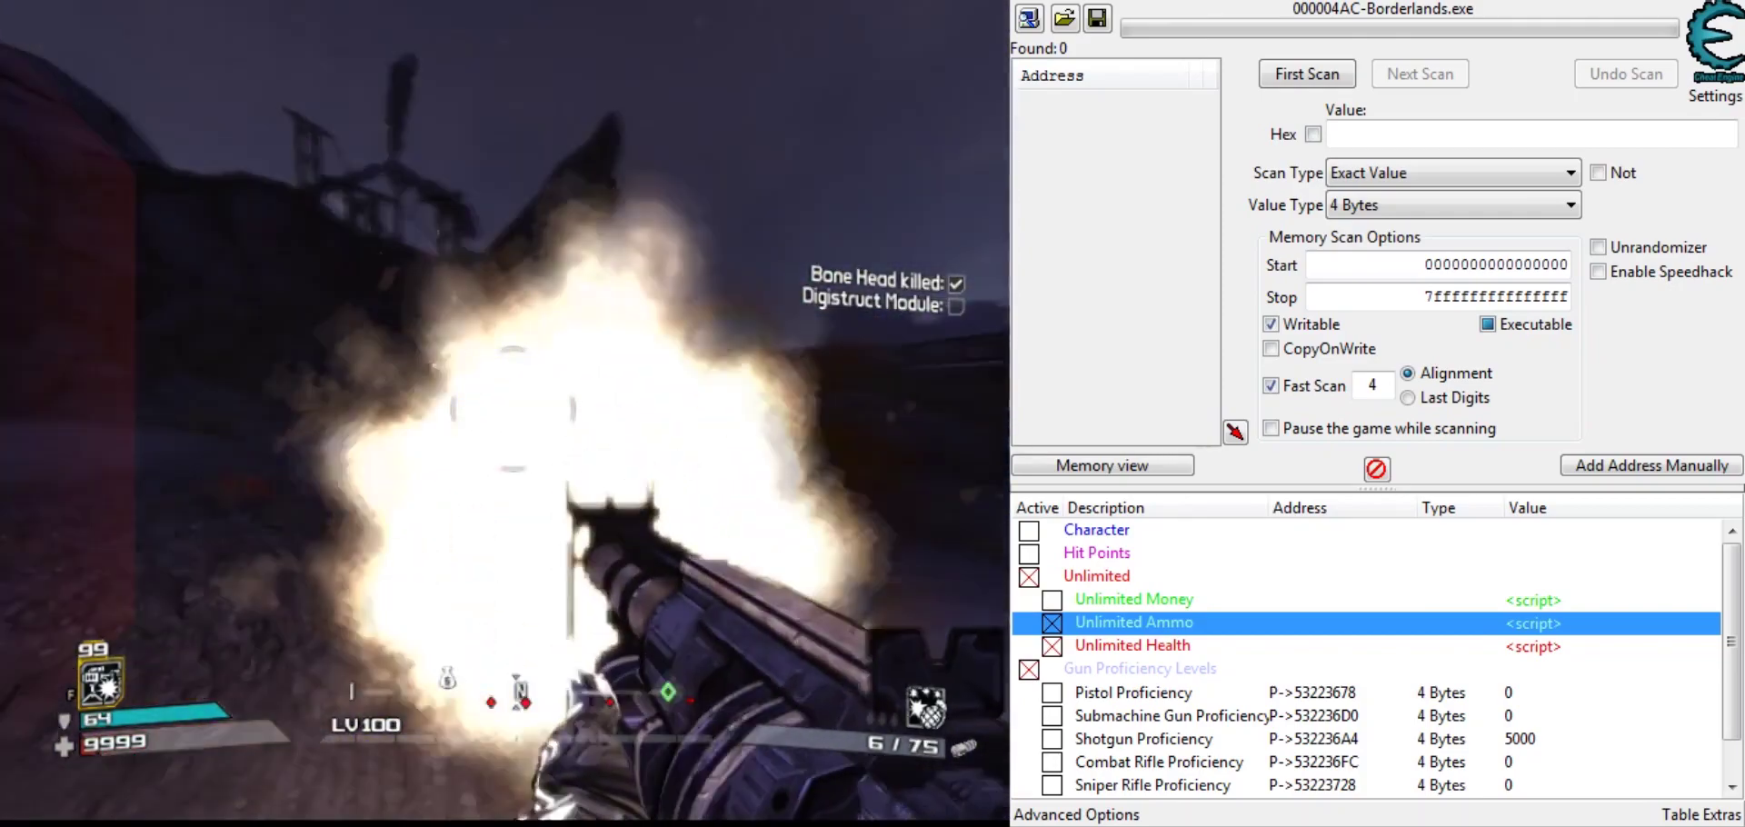
pyautogui.moveTo(513, 409); pyautogui.dragTo(513, 409)
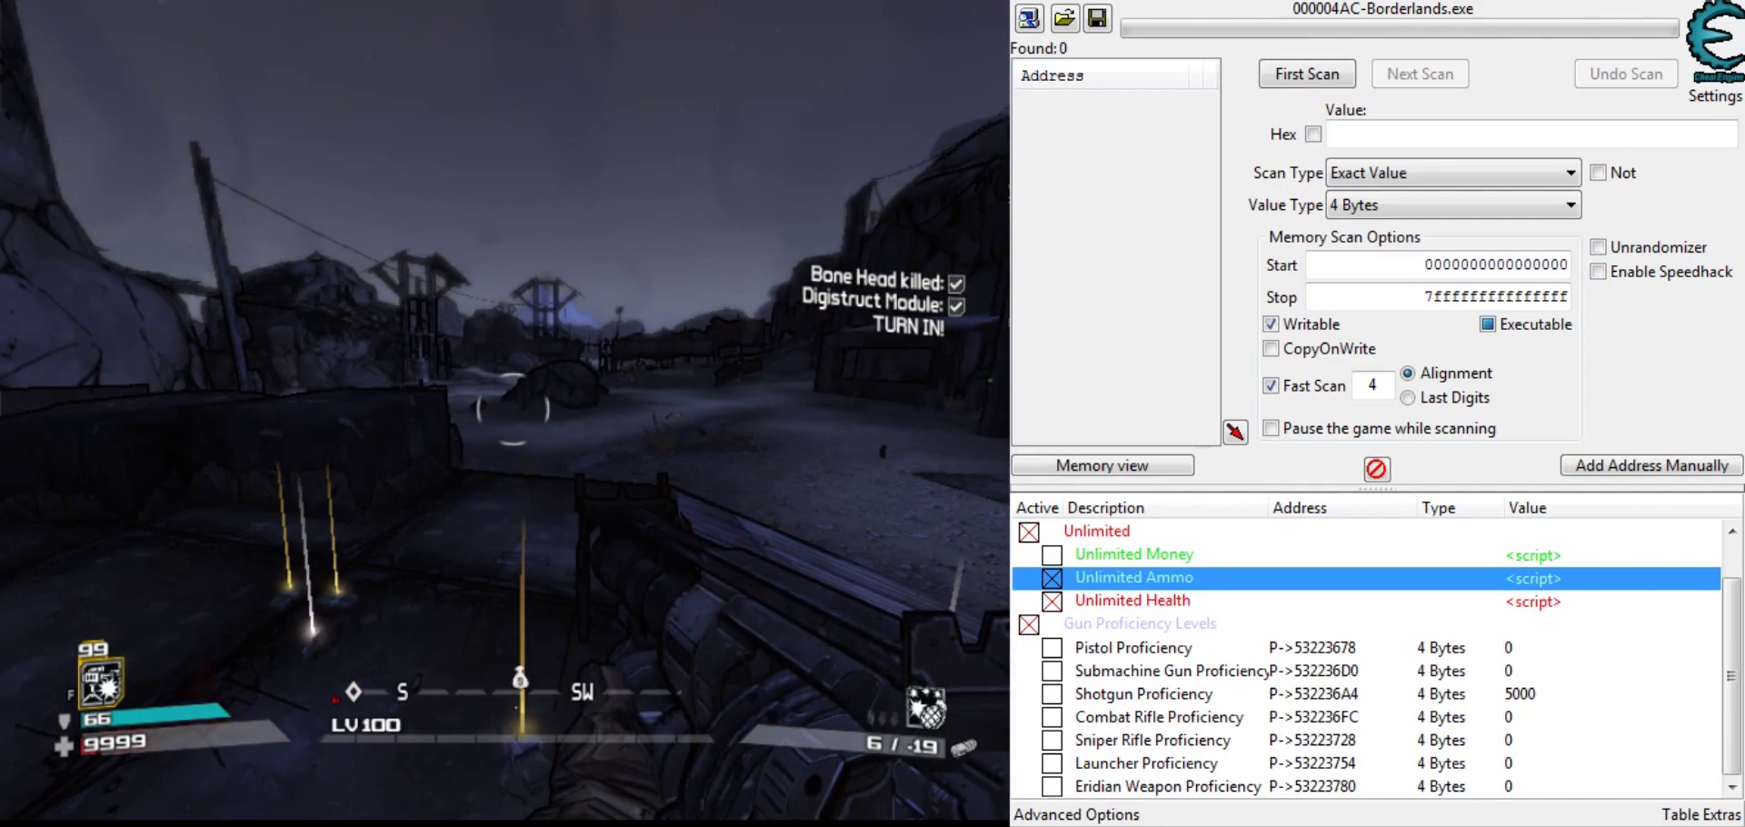
# Step: Set the Pistol Proficiency to 100000, and set both the Player Level and the XP to 1
pyautogui.click(1524, 647)
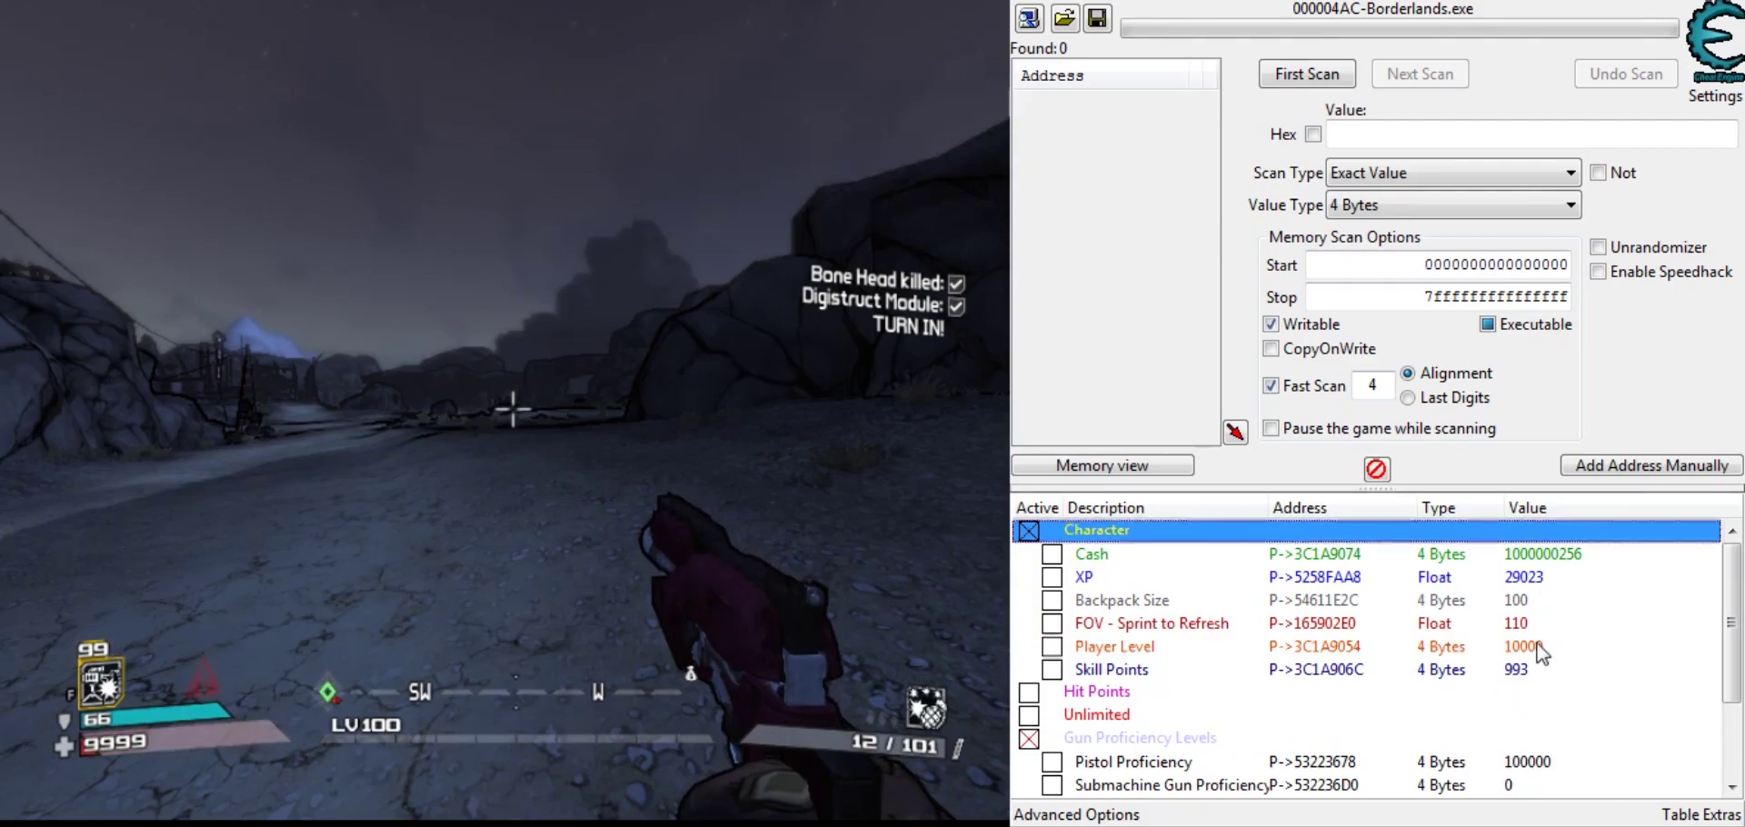
pyautogui.click(1536, 647)
pyautogui.click(1551, 578)
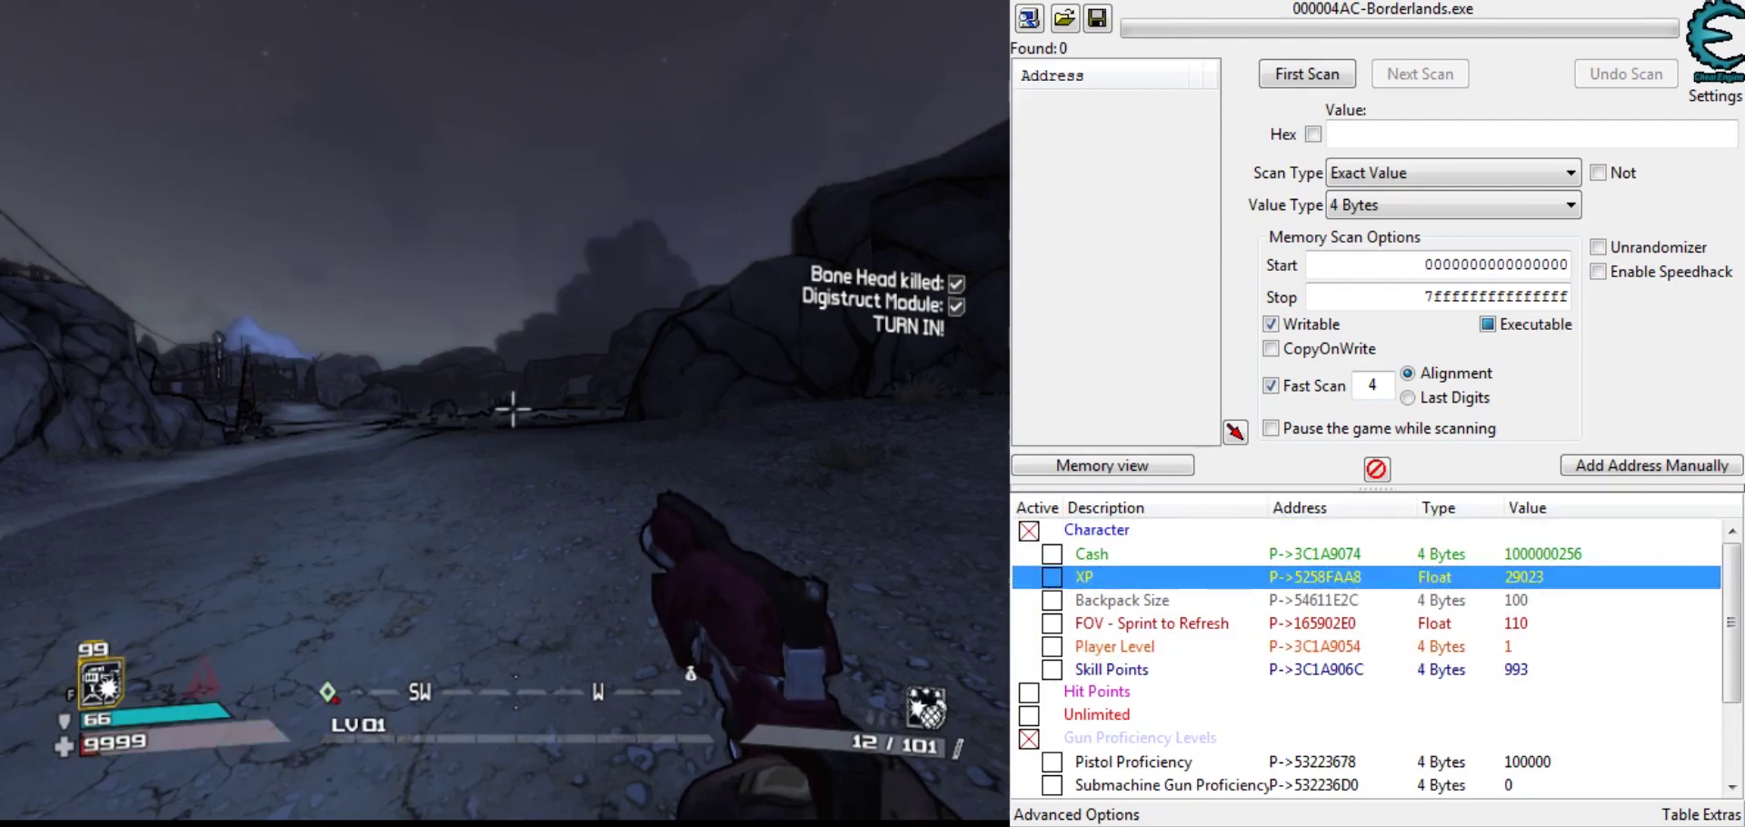
# Step: Approach the Adult Skag in the game, aim at it and shoot it with the pistol
pyautogui.press('w')
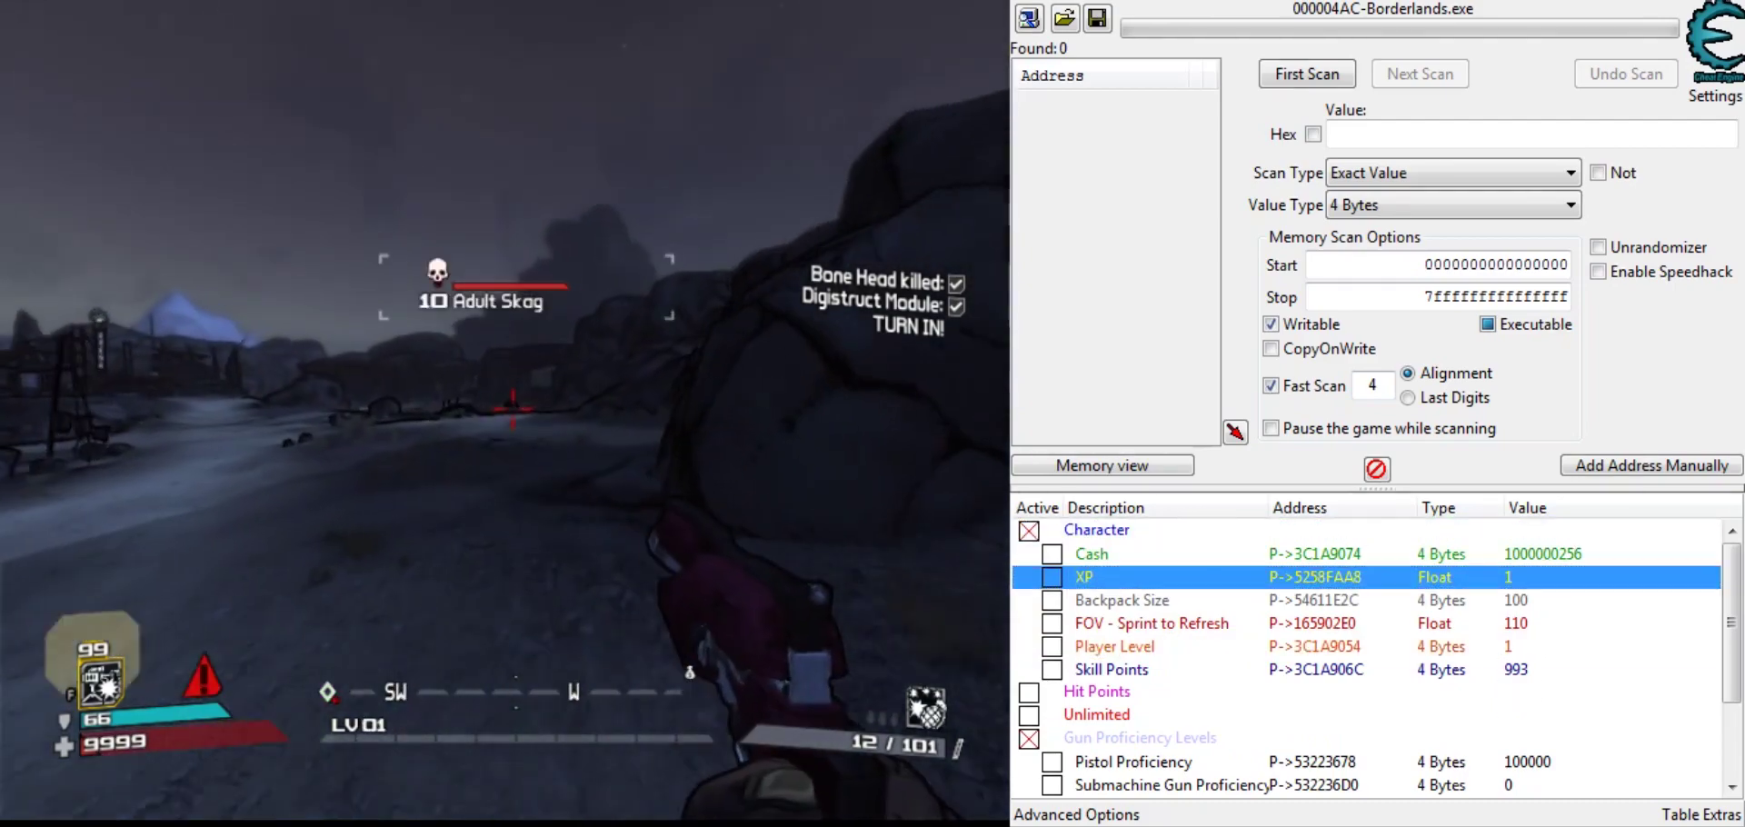
pyautogui.rightClick(513, 409)
pyautogui.click(514, 409)
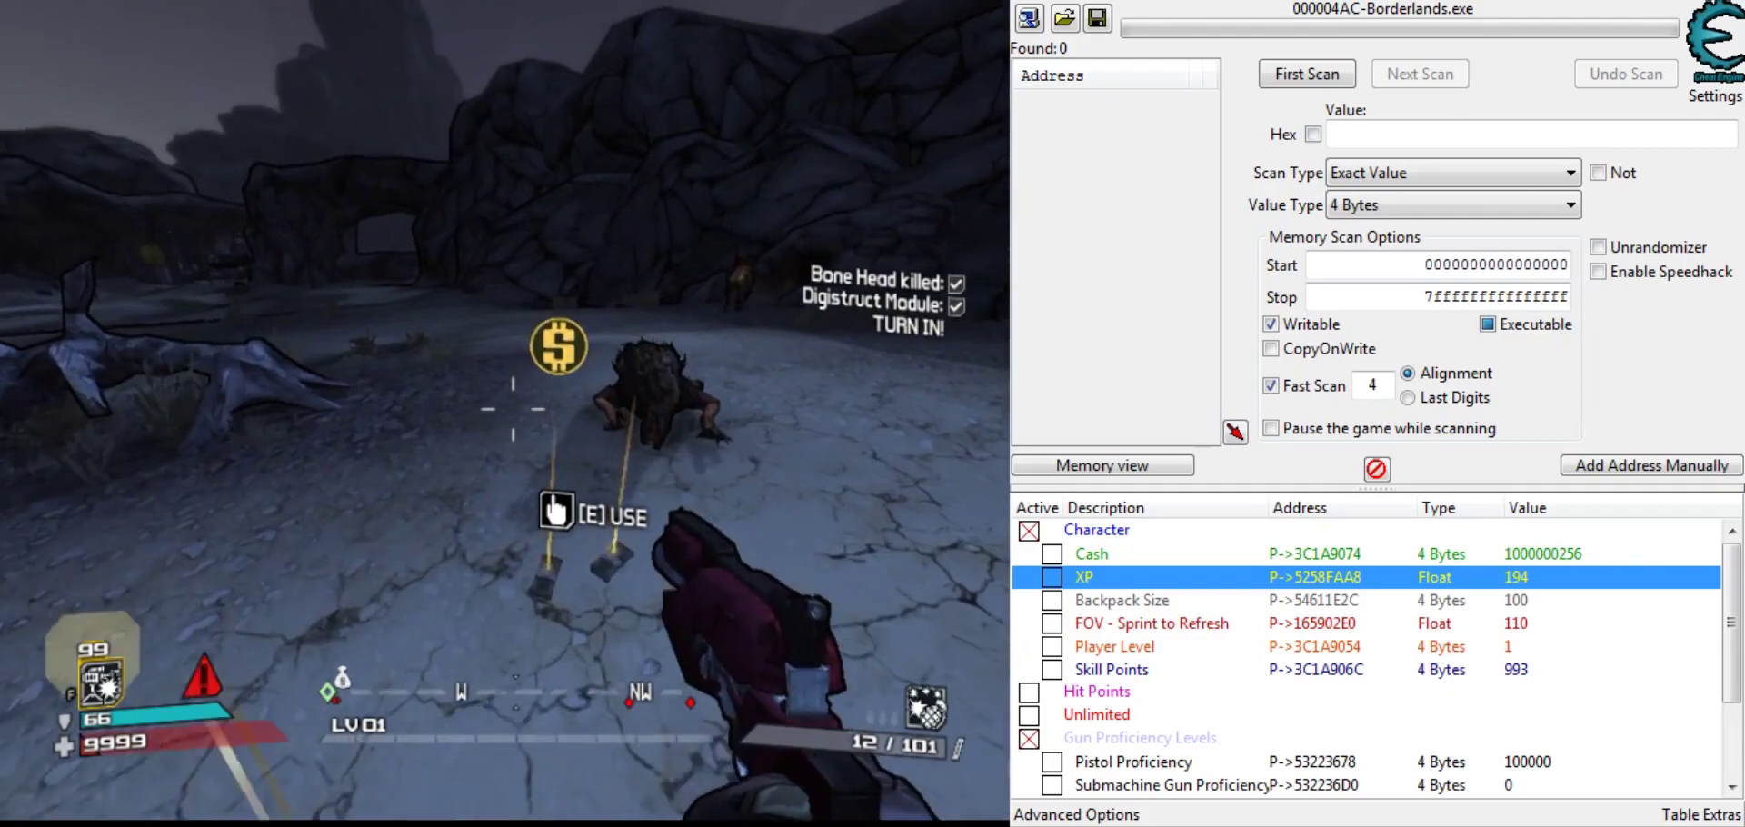
# Step: Collect the cash dropped by the skag and look at the in-game character menu
pyautogui.press('e')
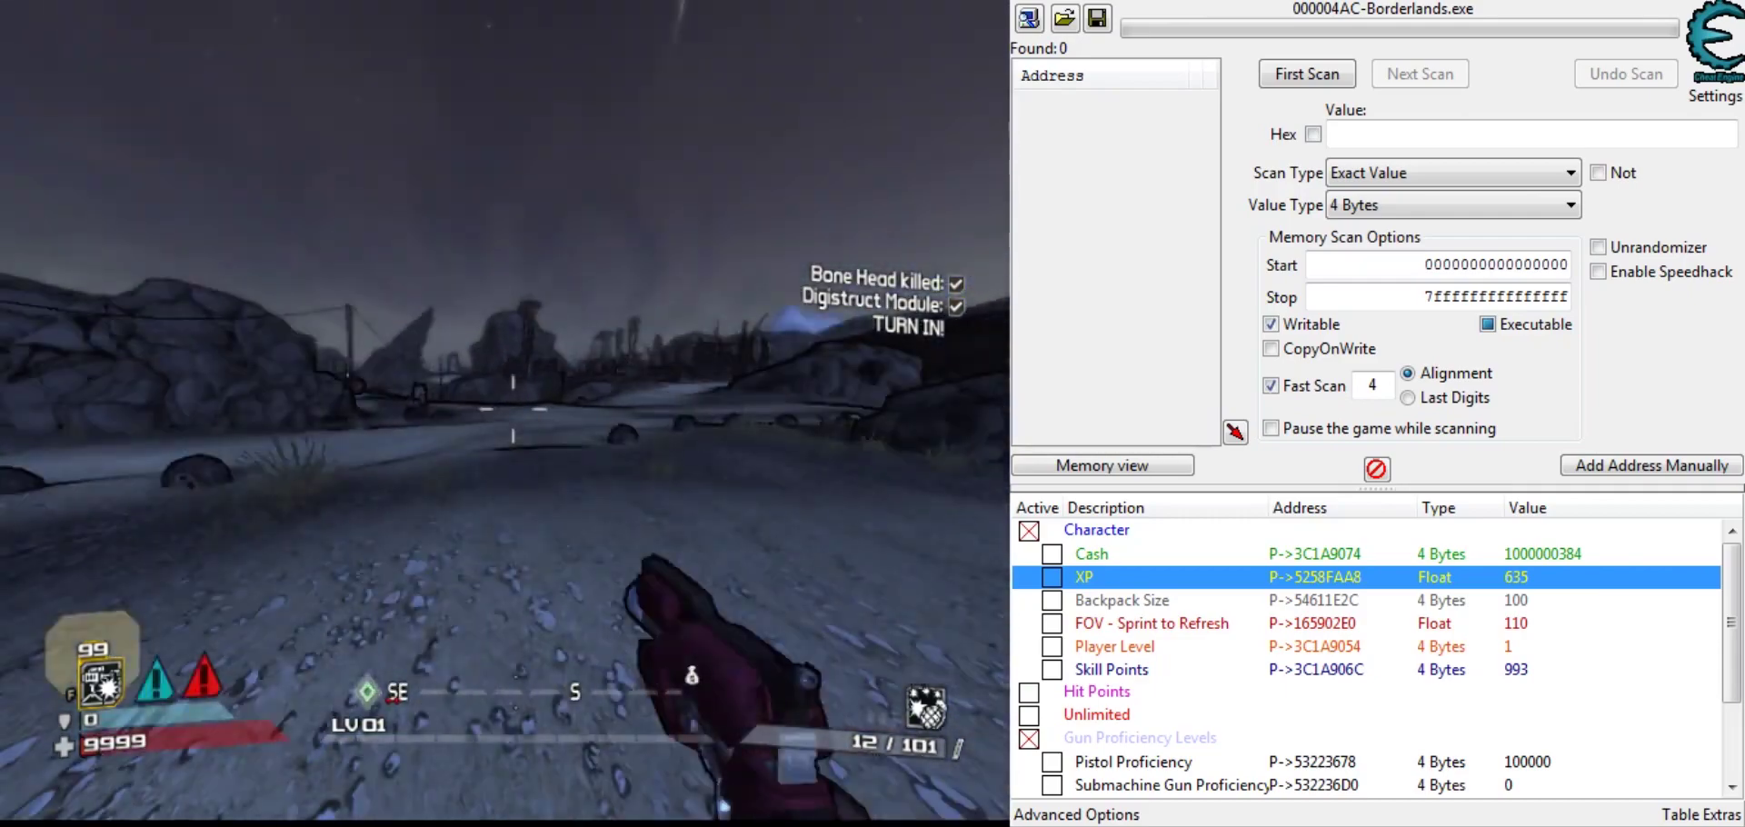
pyautogui.press('Tab')
pyautogui.press('Escape')
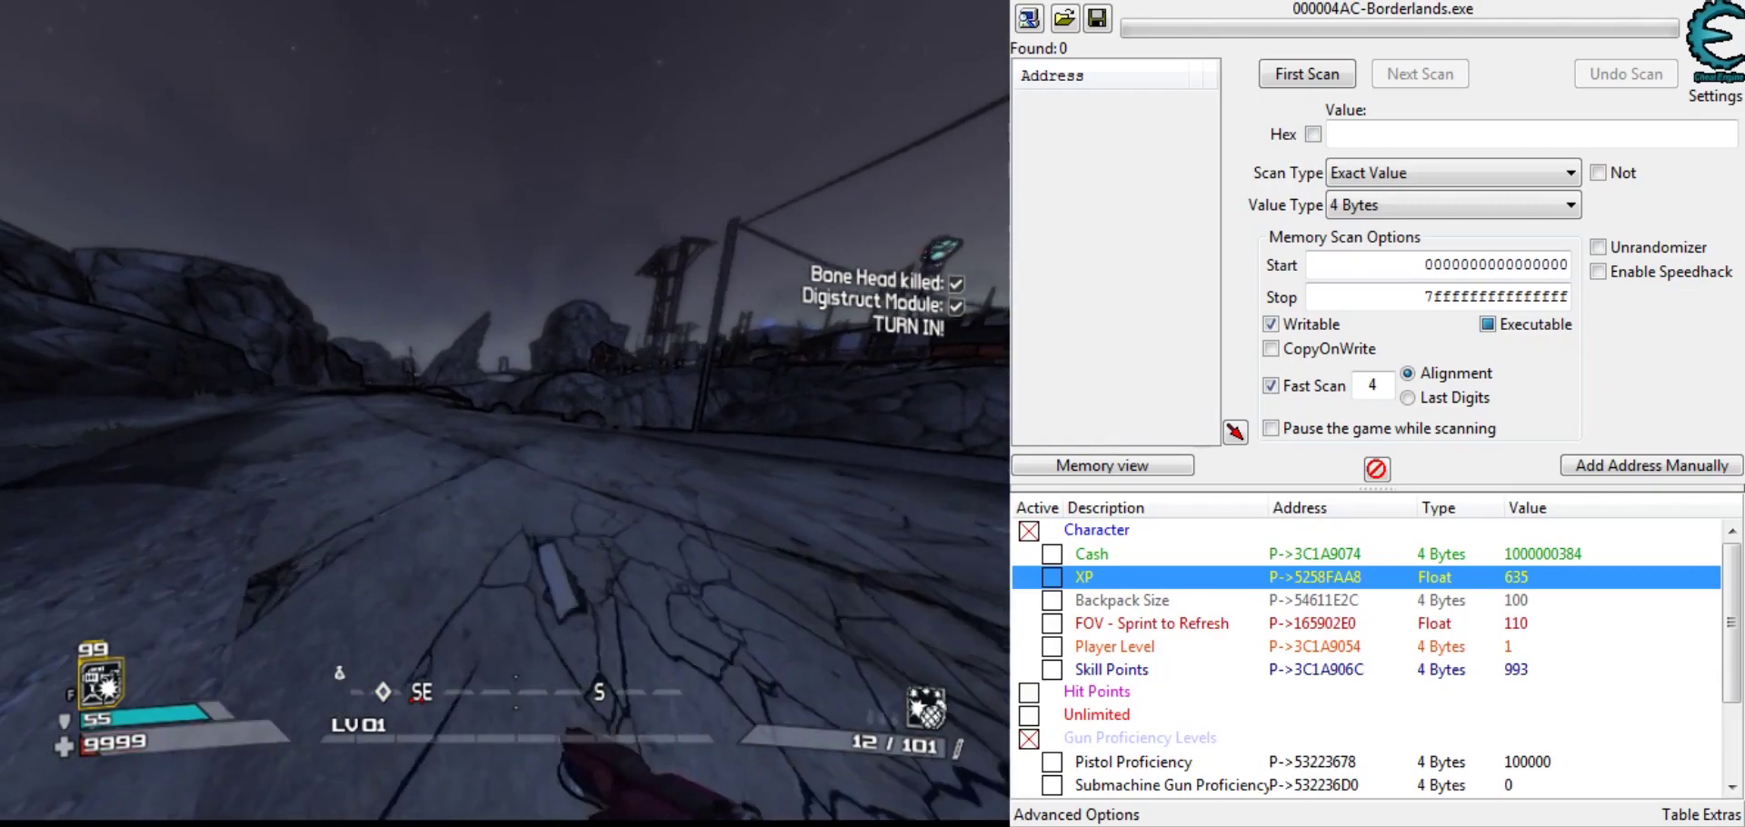
# Step: Run along the road to the Bandit Thug, aim at it and shoot it with the pistol
pyautogui.press('w')
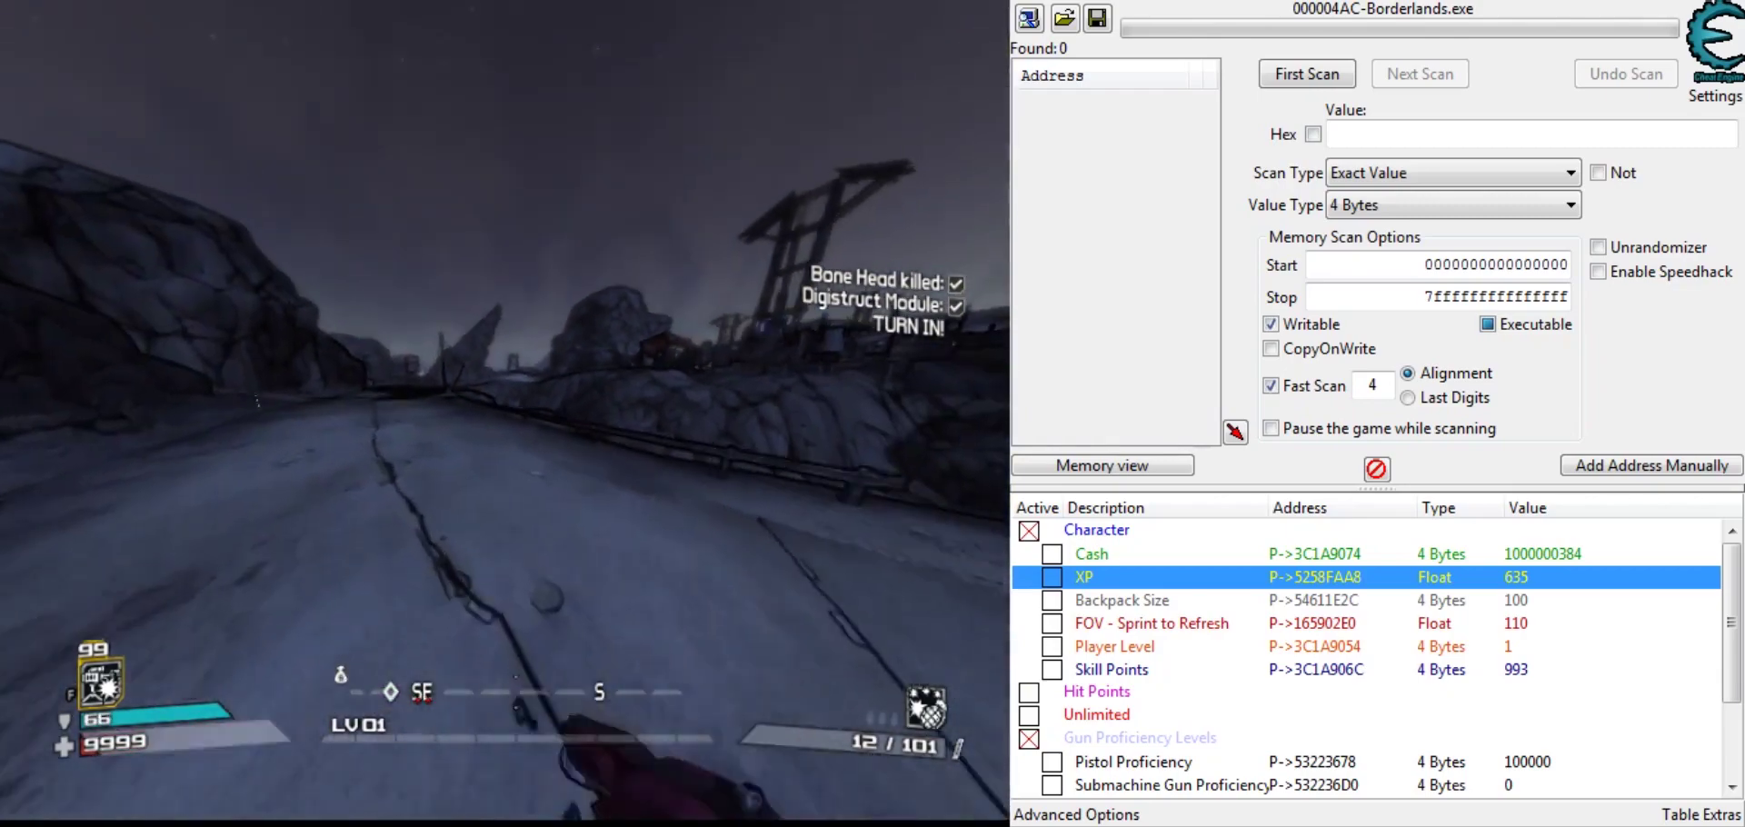
pyautogui.press('w')
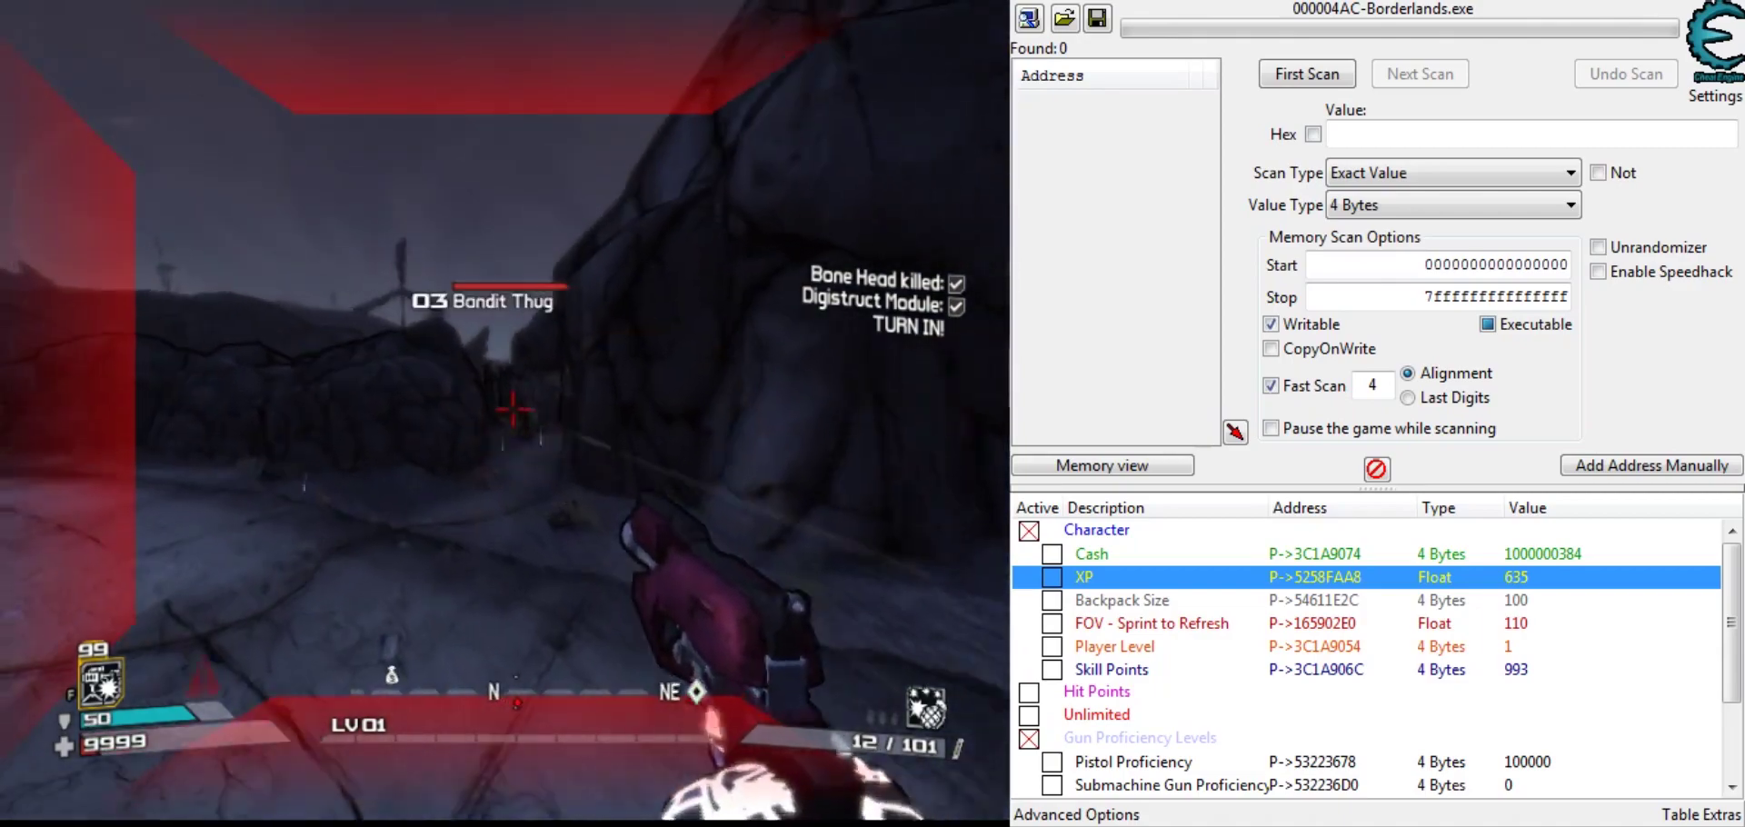
pyautogui.click(513, 409)
pyautogui.click(514, 409)
pyautogui.rightClick(514, 409)
pyautogui.click(513, 409)
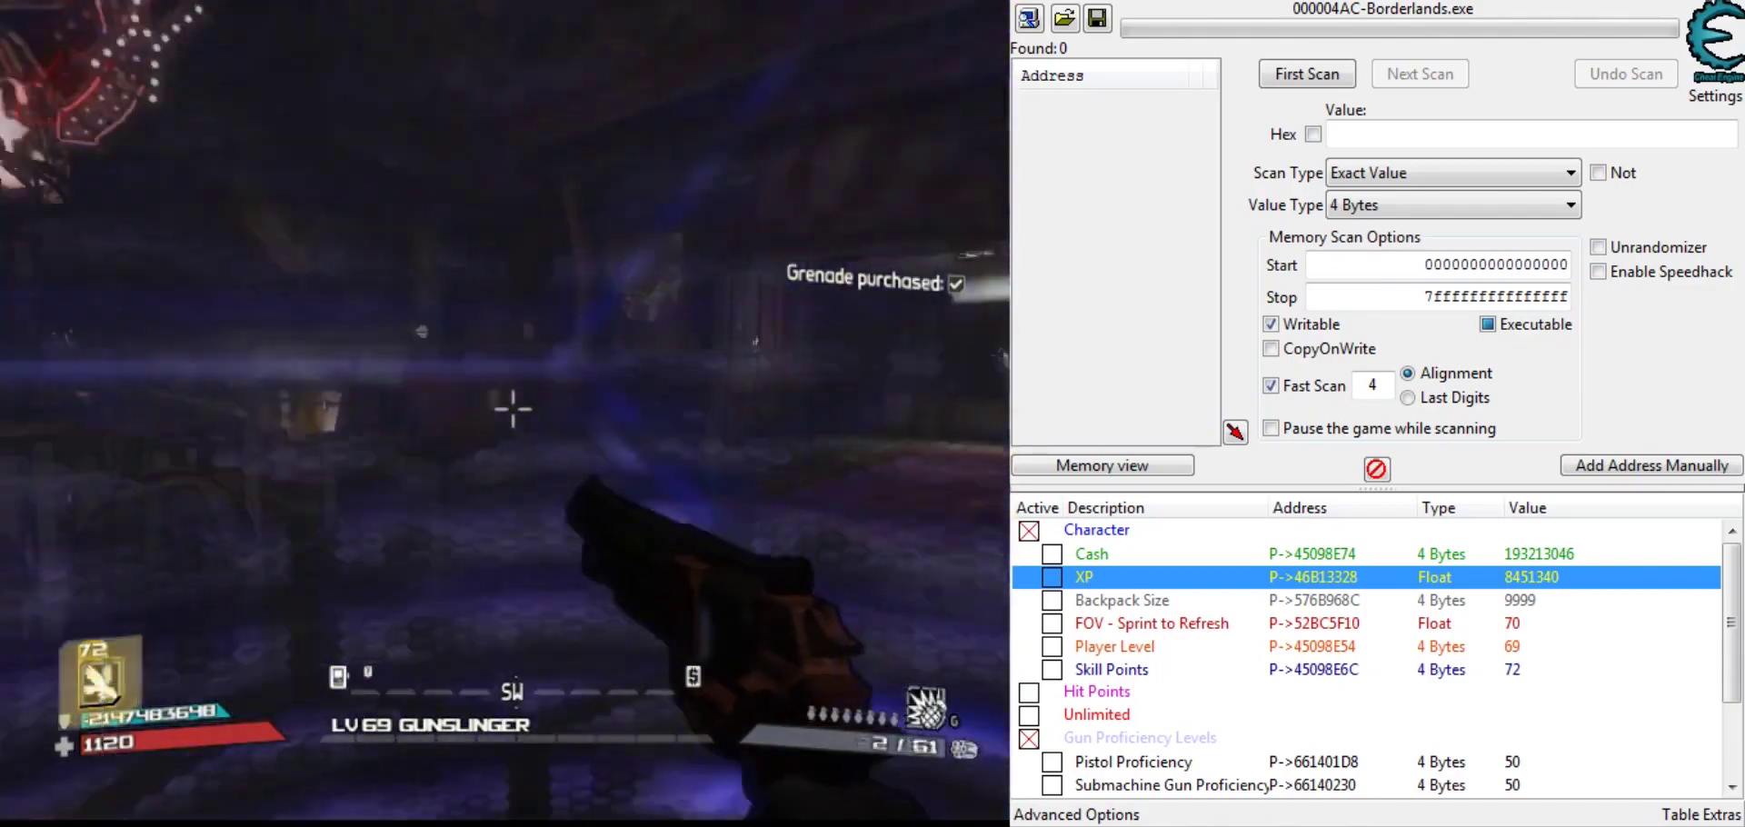
# Step: Set the Player Level to 10000000 and equip the SV550 Shredder Shredder from the backpack in the empty weapon slot
pyautogui.press('Tab')
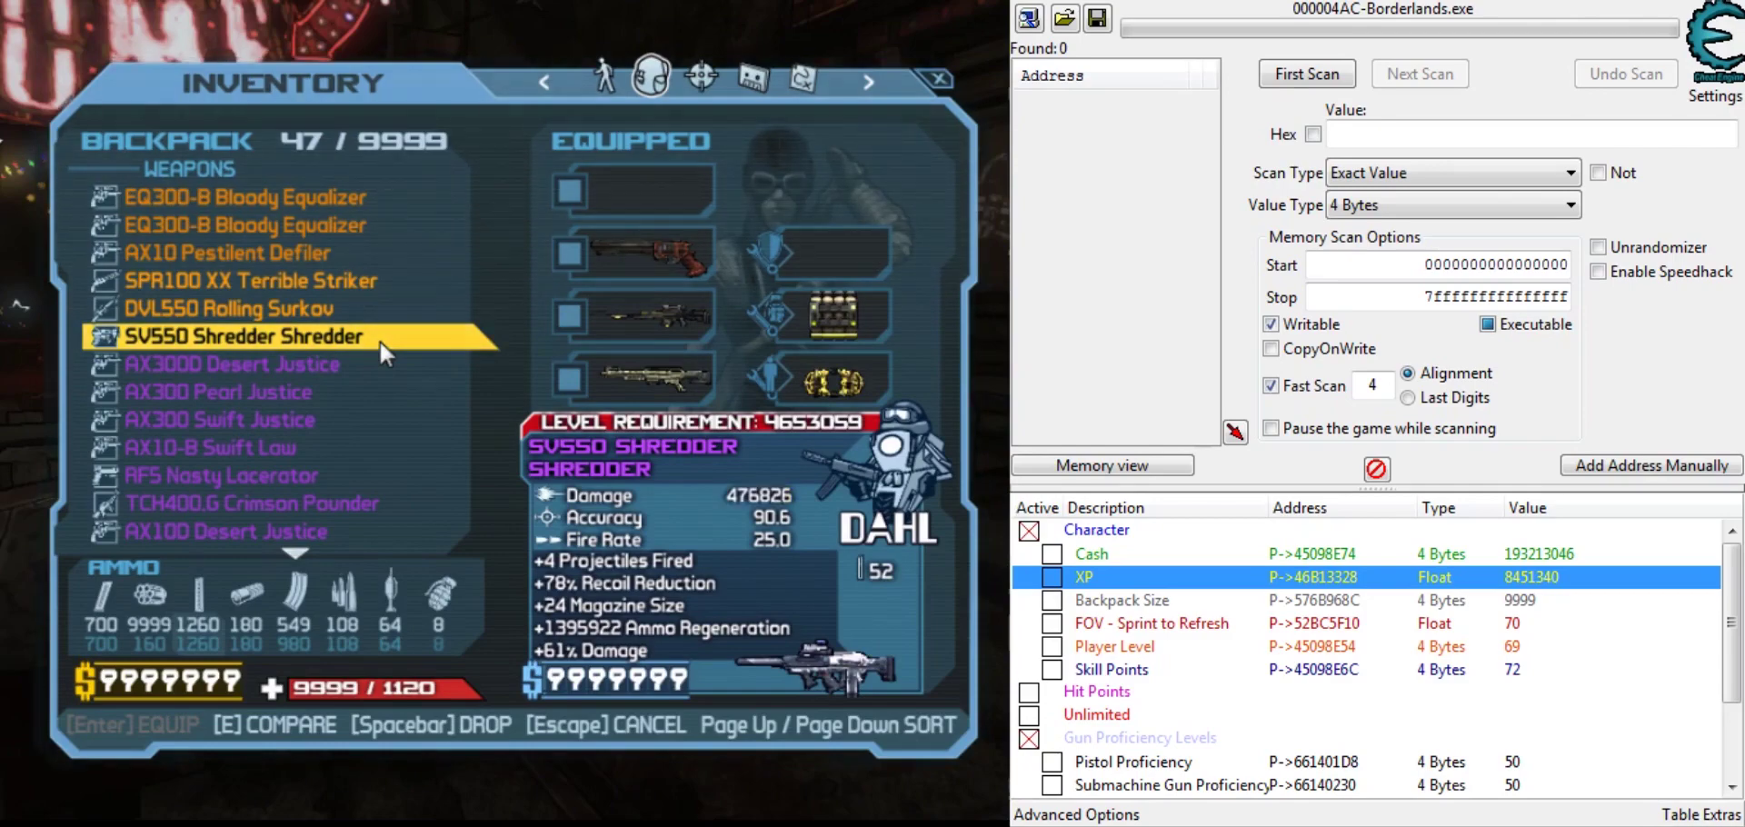
pyautogui.doubleClick(380, 342)
pyautogui.press('Return')
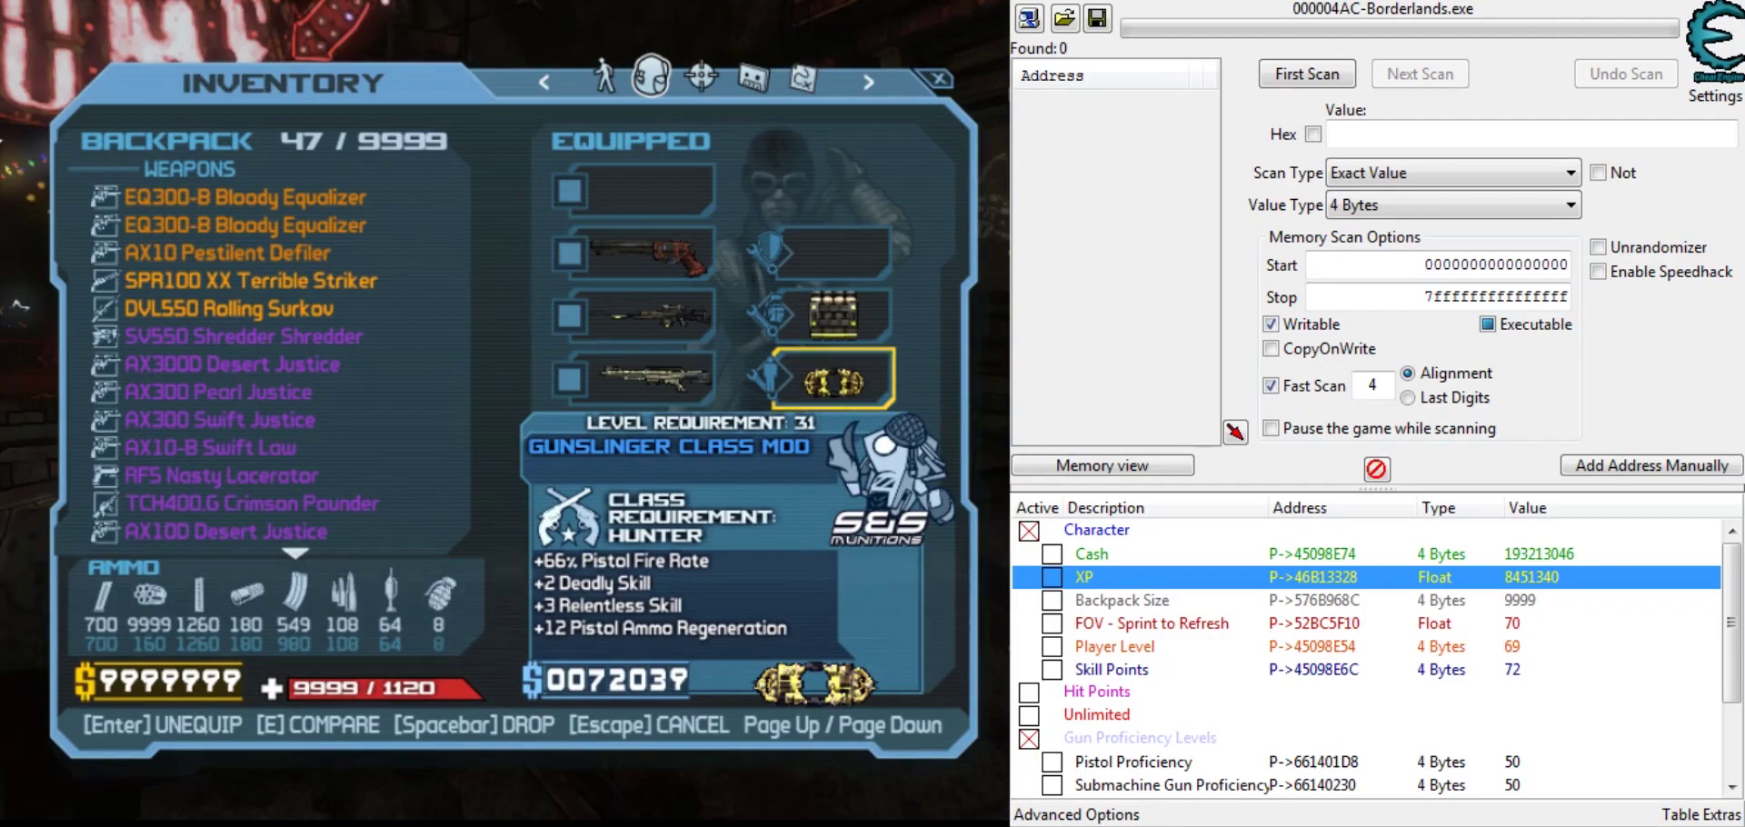
pyautogui.click(1516, 649)
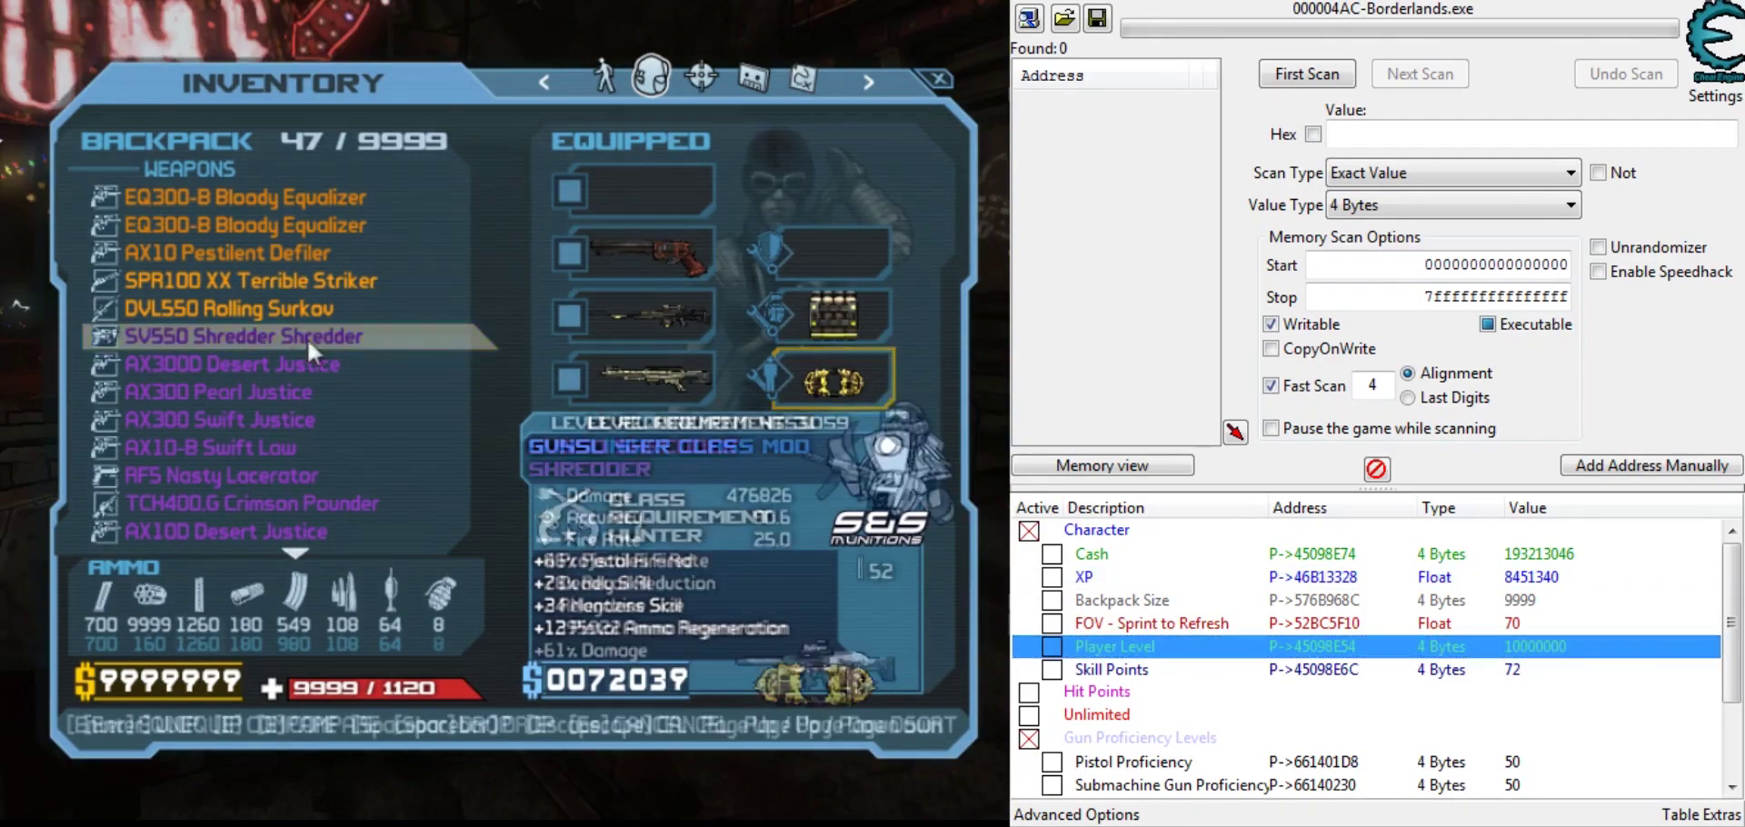
pyautogui.moveTo(244, 335); pyautogui.dragTo(630, 191)
pyautogui.press('Escape')
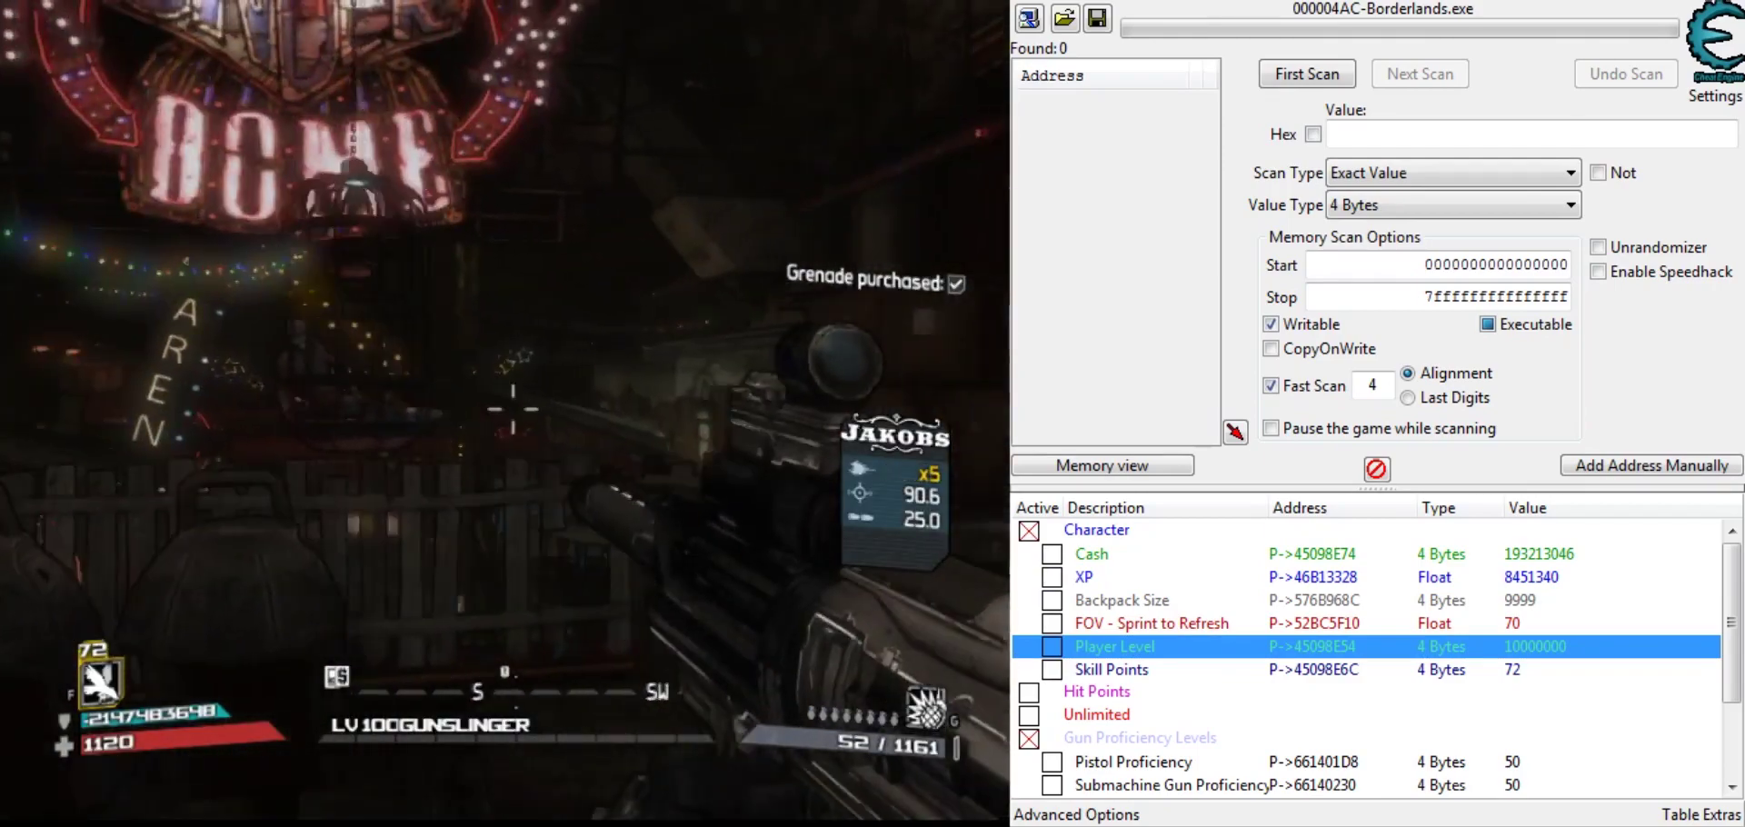
# Step: Set the Player Level to 69, check the equipped SV550 Shredder Shredder in the inventory and fire it in the arena
pyautogui.click(514, 409)
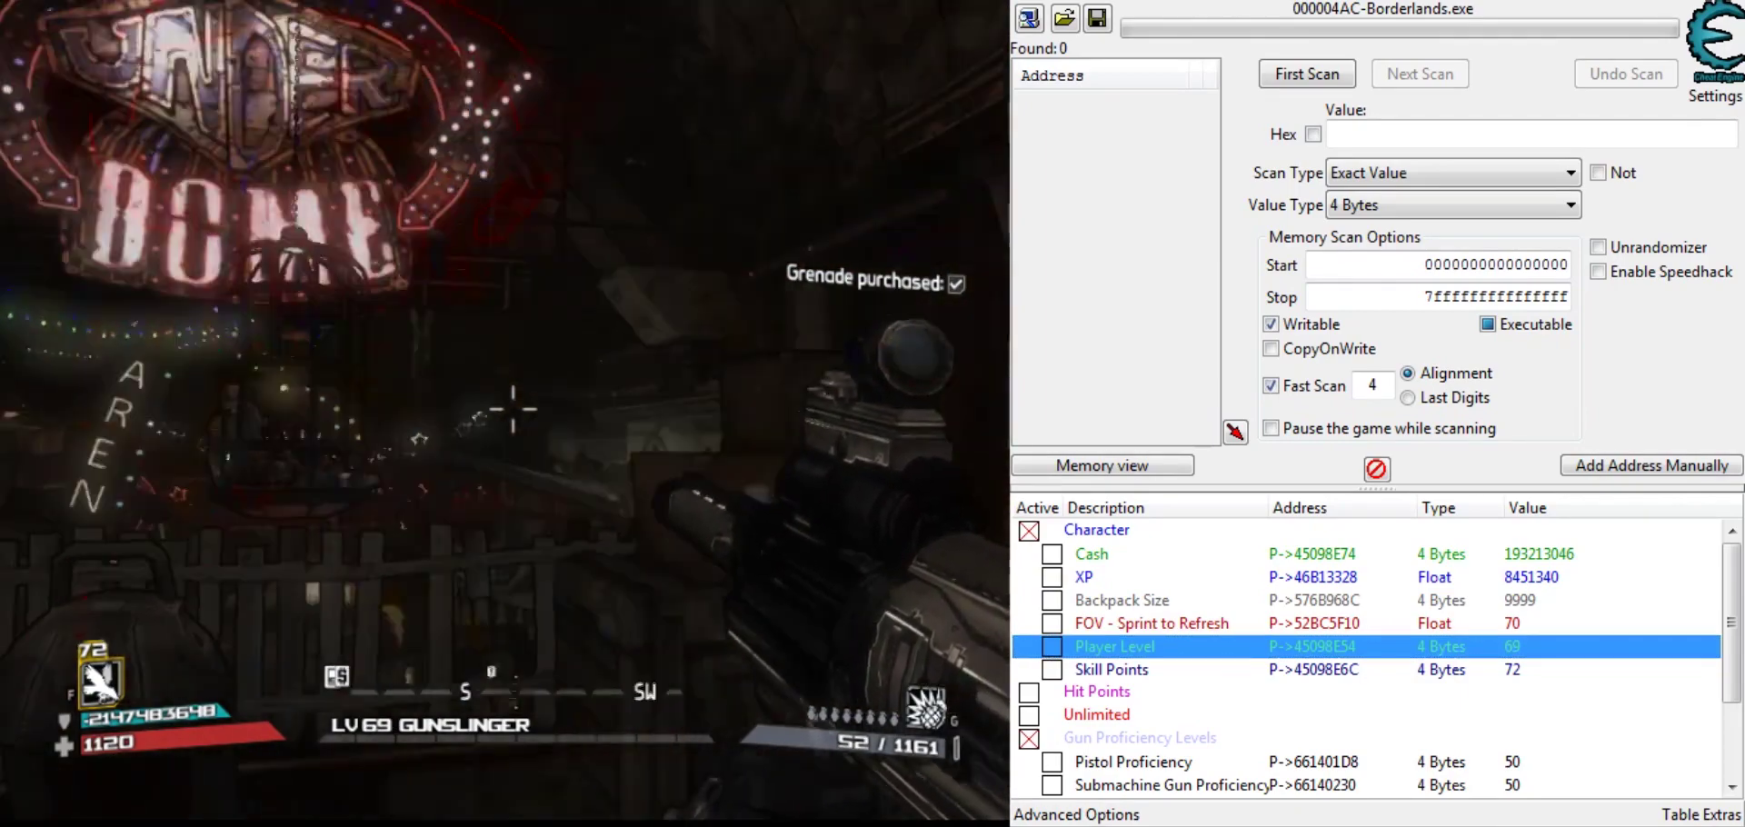
pyautogui.press('Tab')
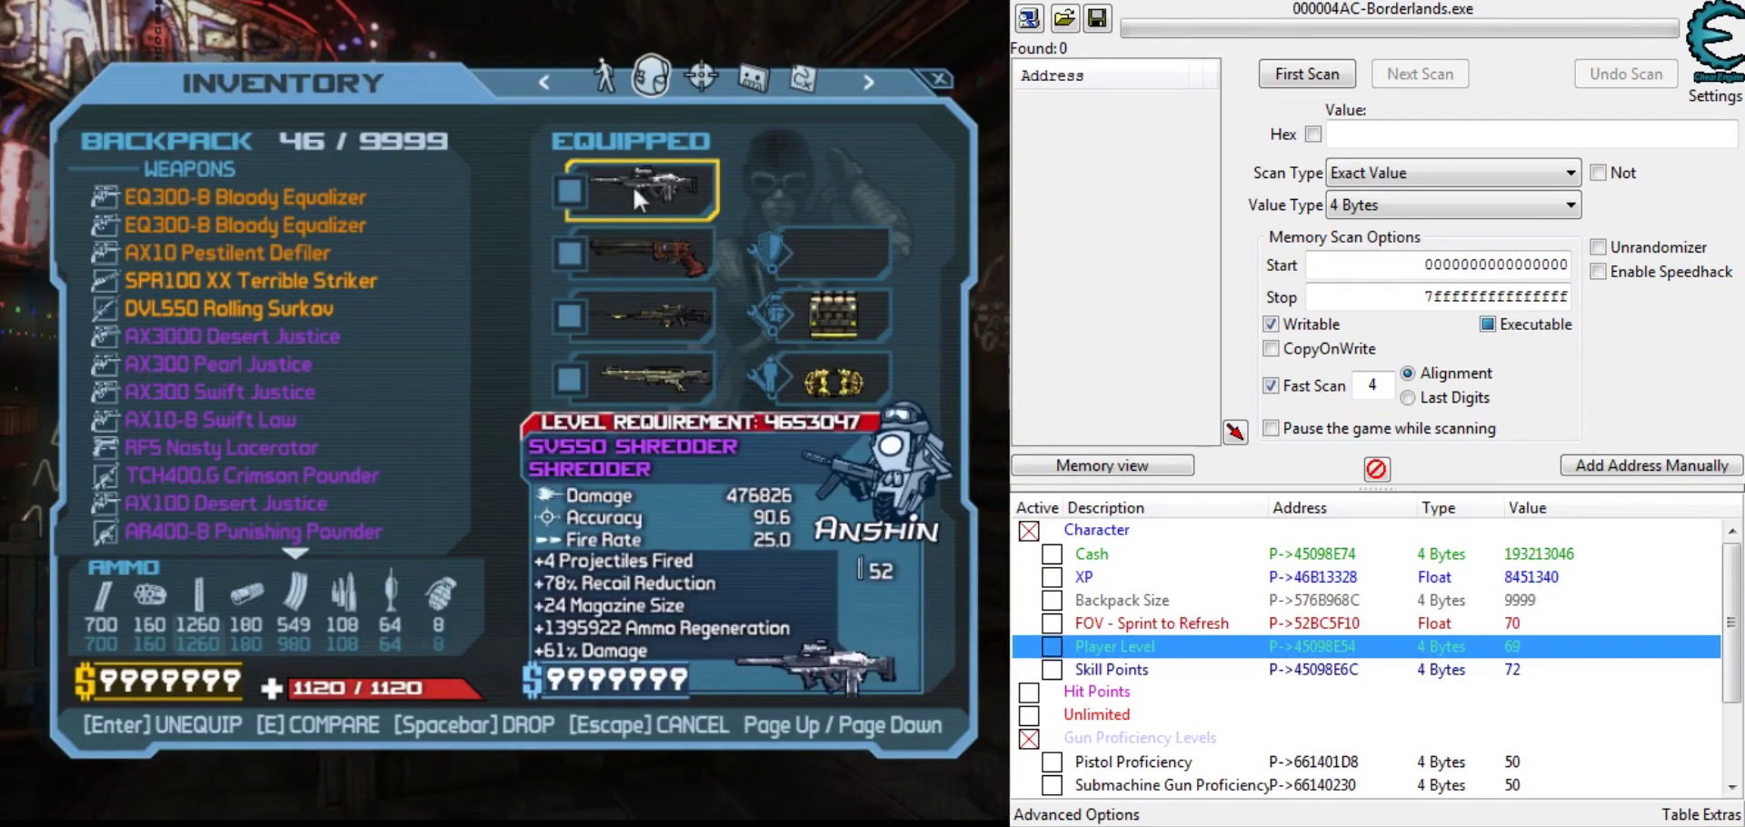
pyautogui.press('Tab')
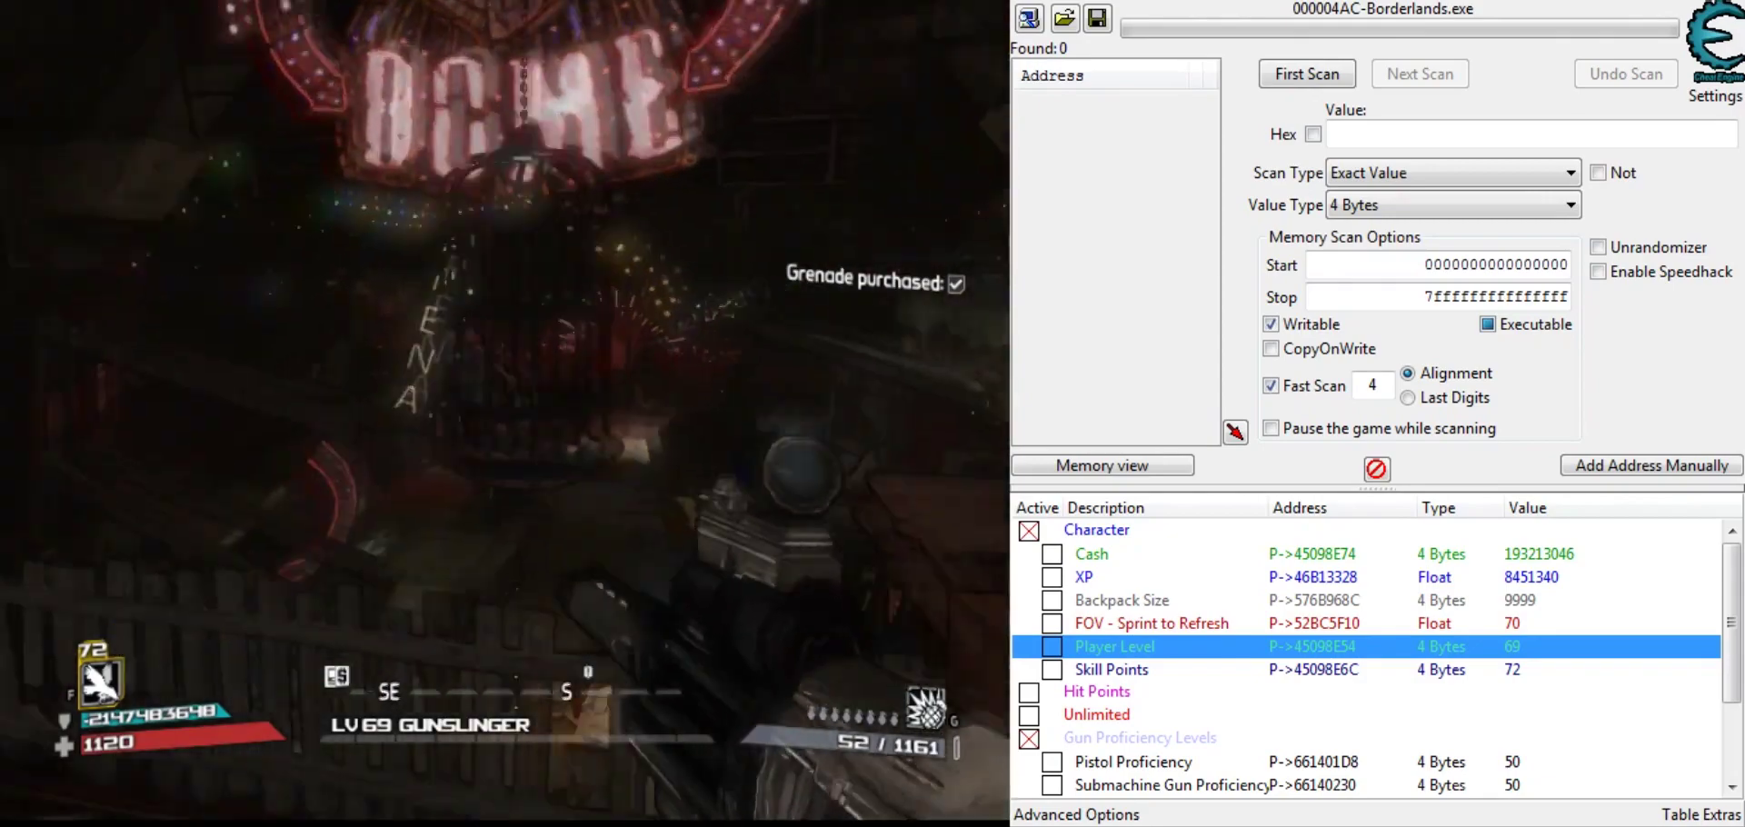
pyautogui.click(514, 410)
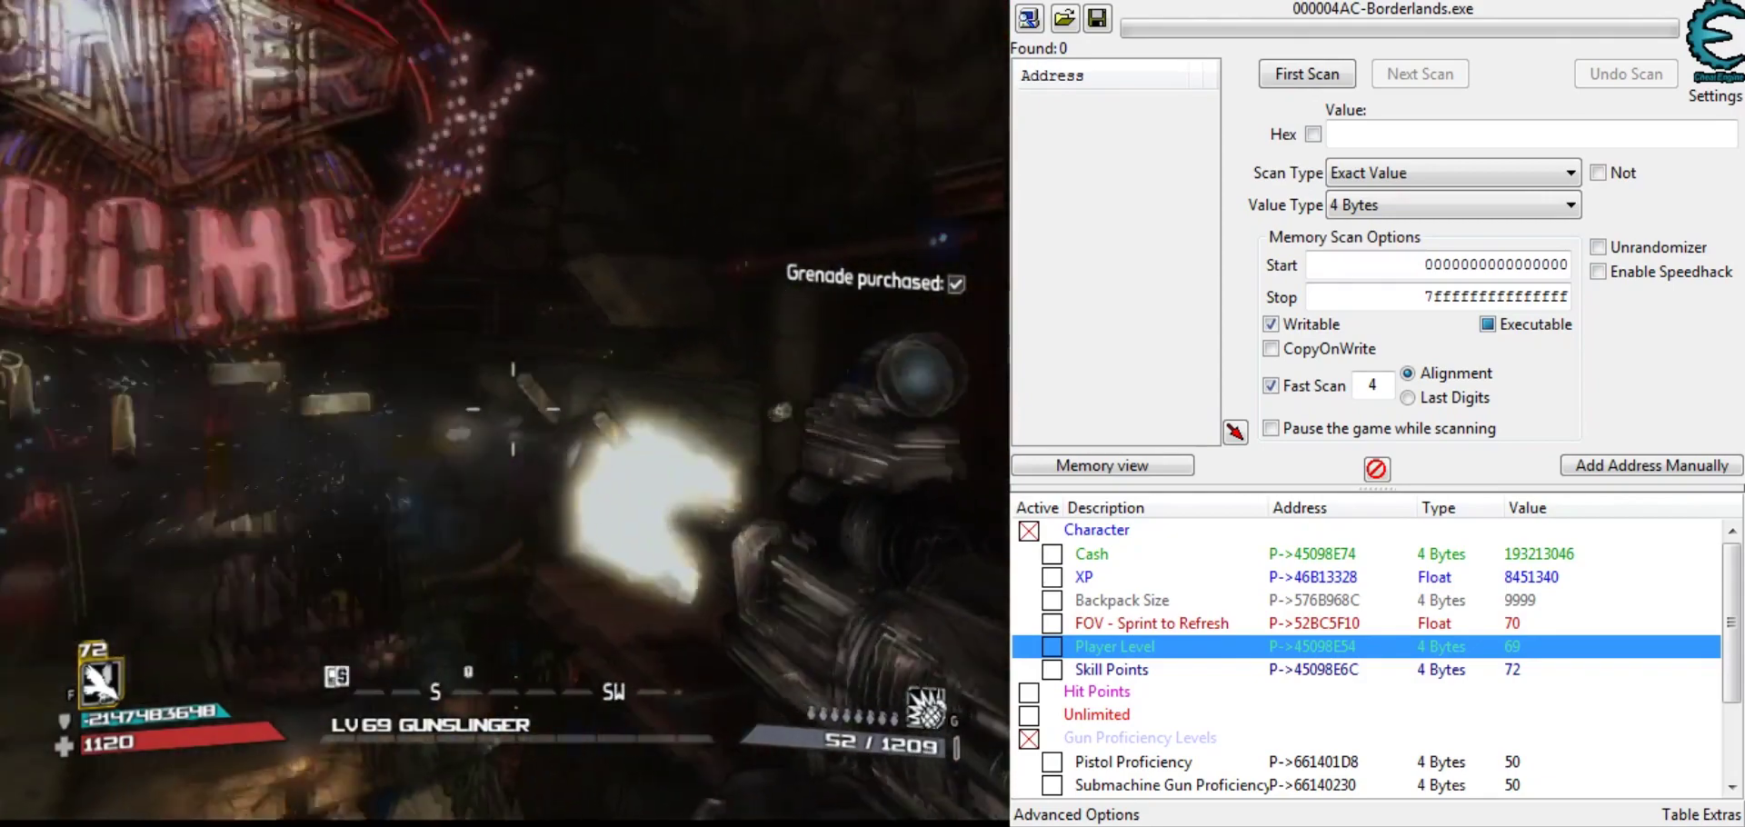